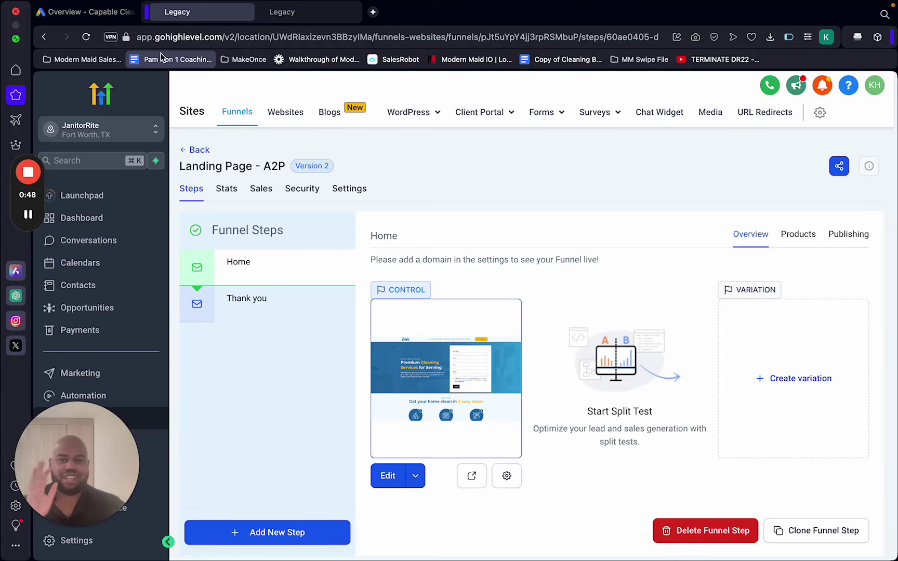
Step: Switch to Google Ads and start a new website conversion action in the Capable Clean account
{"action": "left_click", "coordinate": [113, 16]}
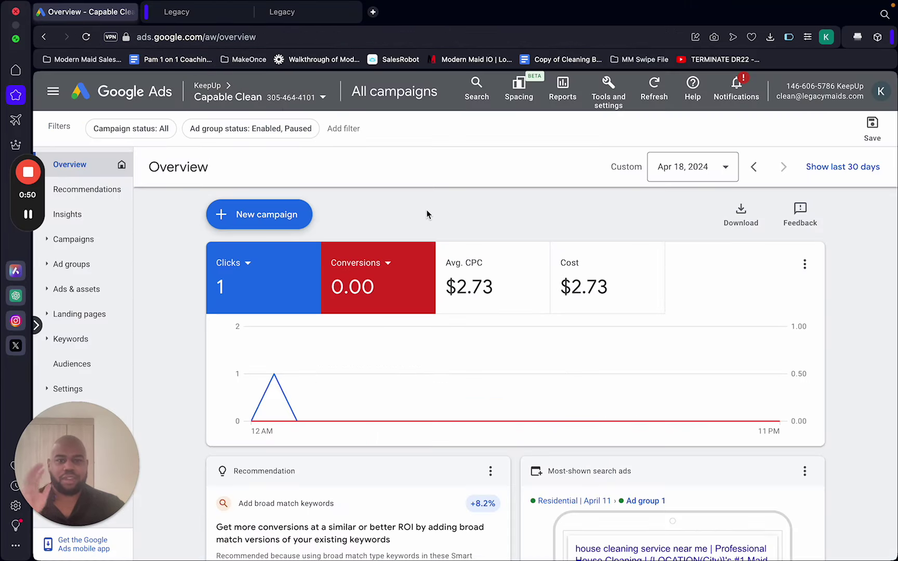
{"action": "left_click", "coordinate": [611, 103]}
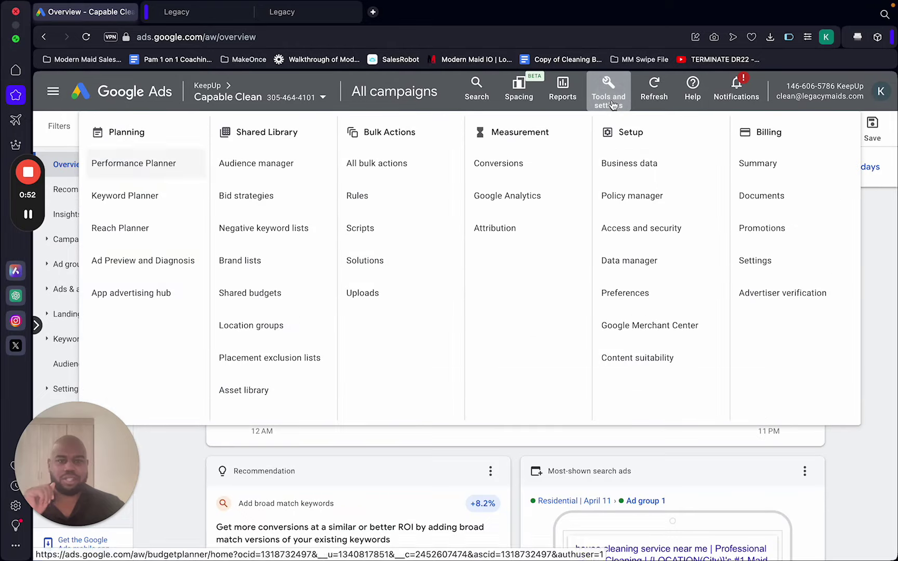
{"action": "left_click", "coordinate": [613, 105]}
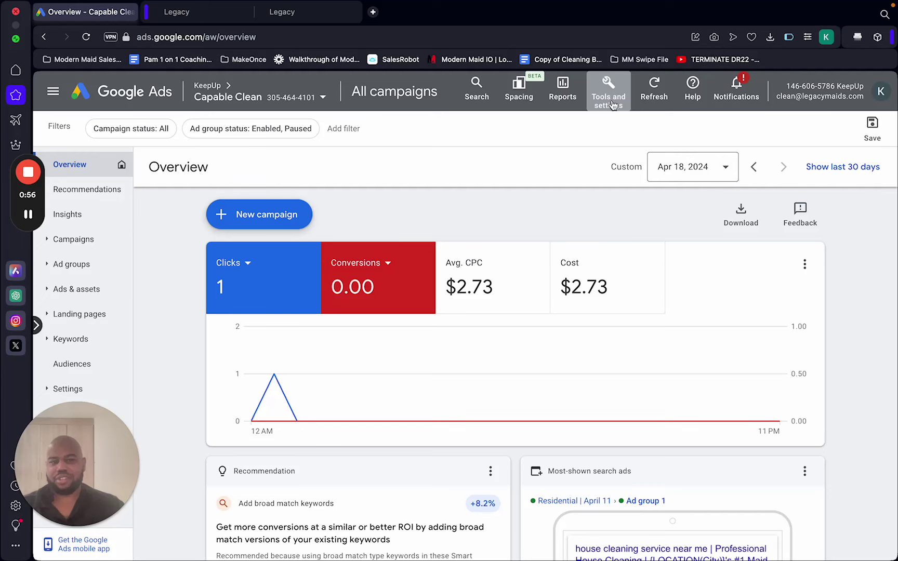
{"action": "left_click", "coordinate": [613, 105]}
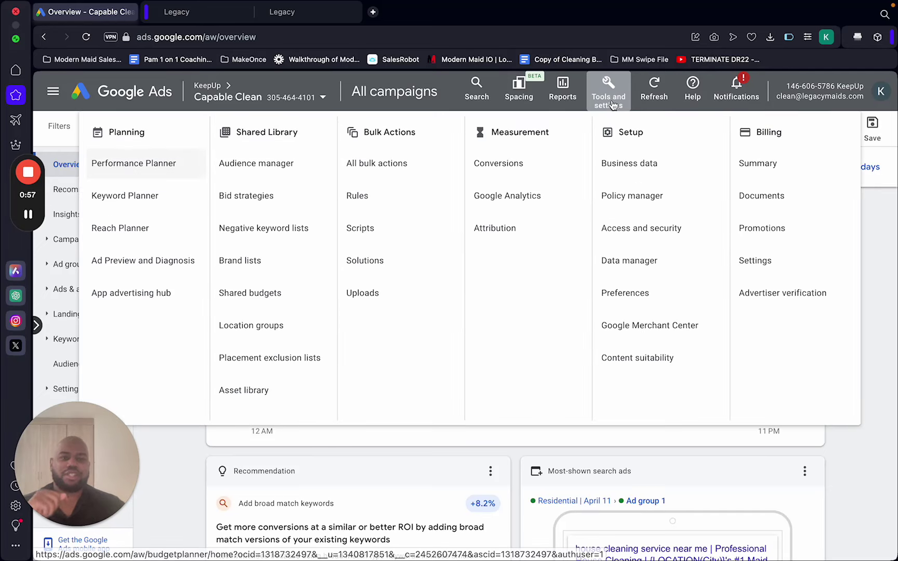
{"action": "left_click", "coordinate": [508, 165]}
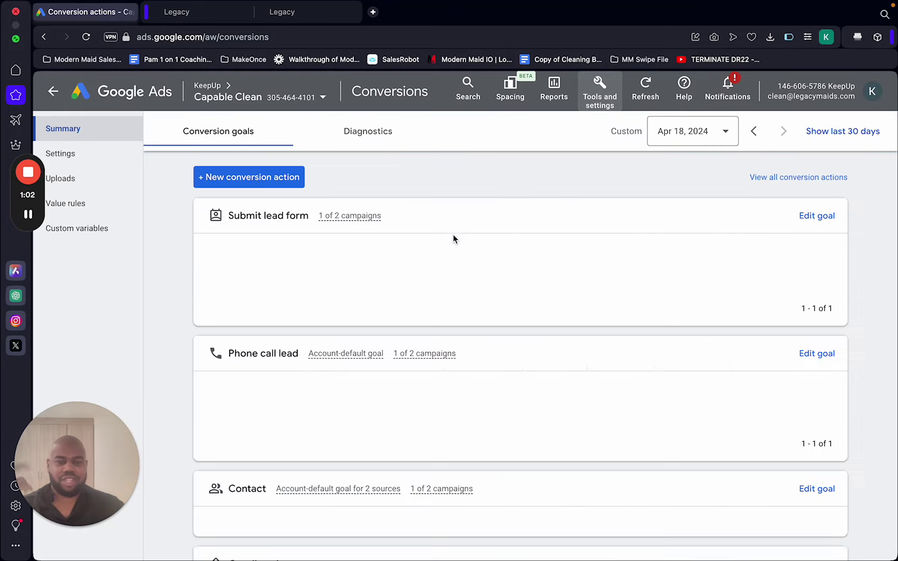
{"action": "left_click", "coordinate": [274, 187]}
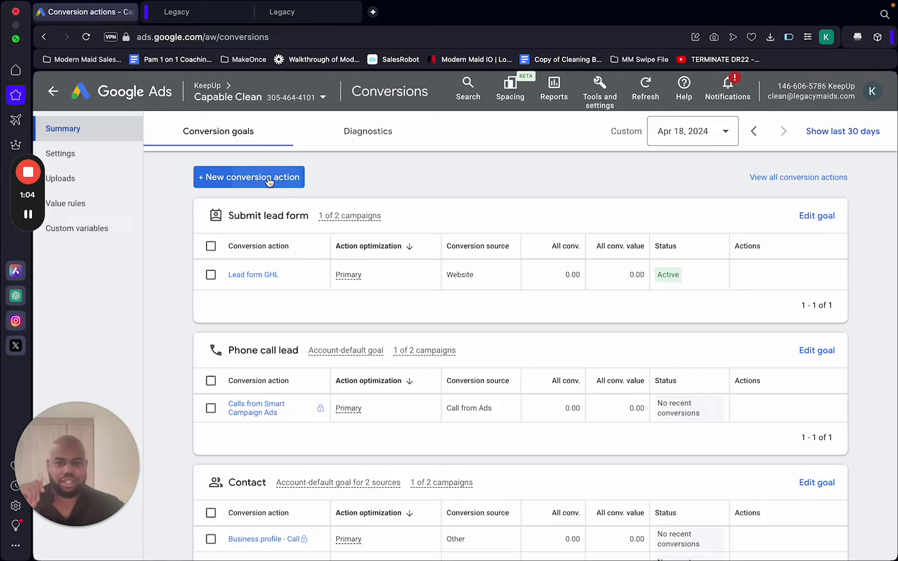
{"action": "left_click", "coordinate": [256, 287]}
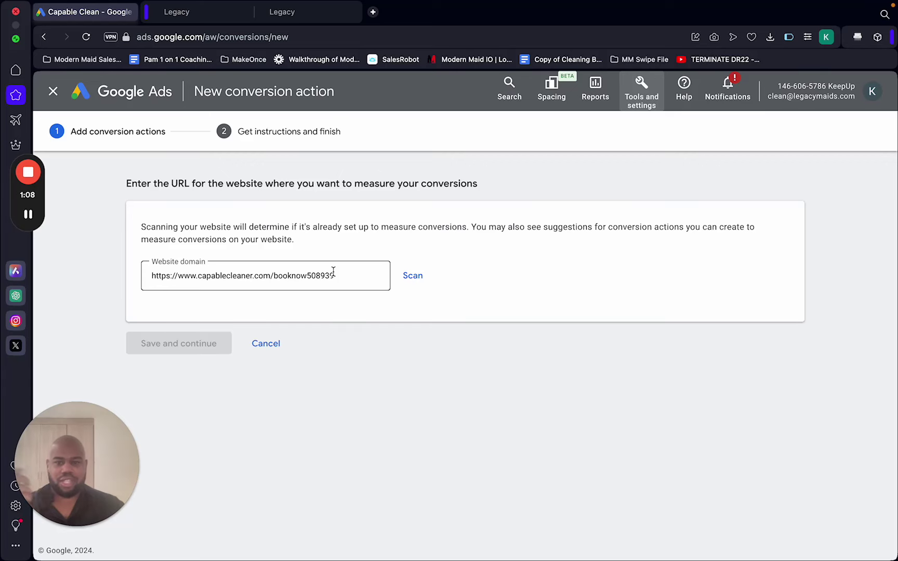
Step: Switch to GoHighLevel and review the Home step's publishing settings in the Landing Page - A2P funnel
{"action": "left_click", "coordinate": [221, 13]}
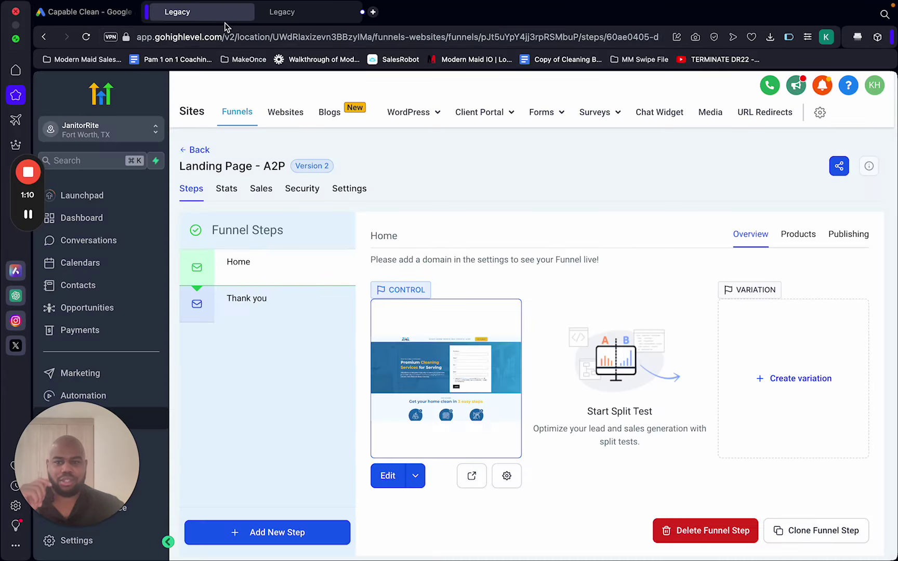
{"action": "left_click", "coordinate": [183, 151]}
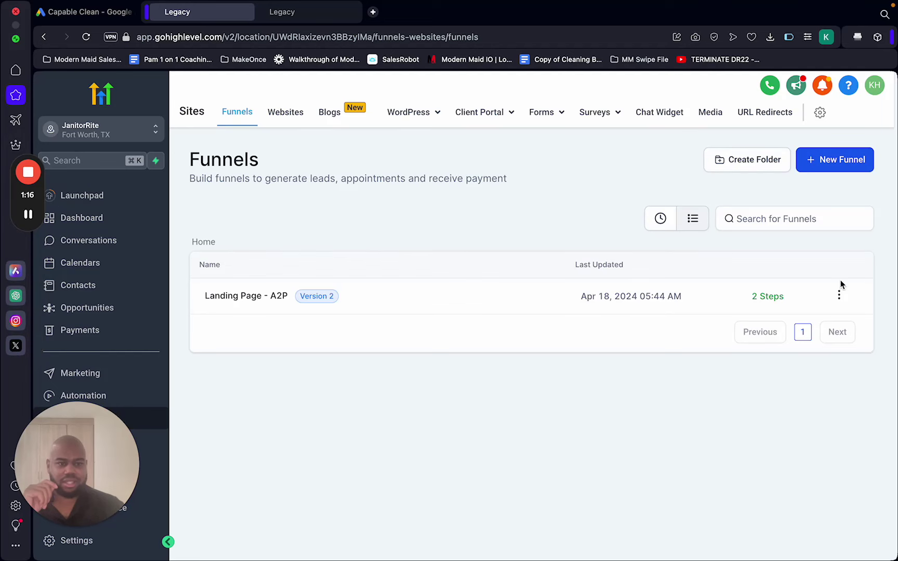
{"action": "left_click", "coordinate": [839, 295]}
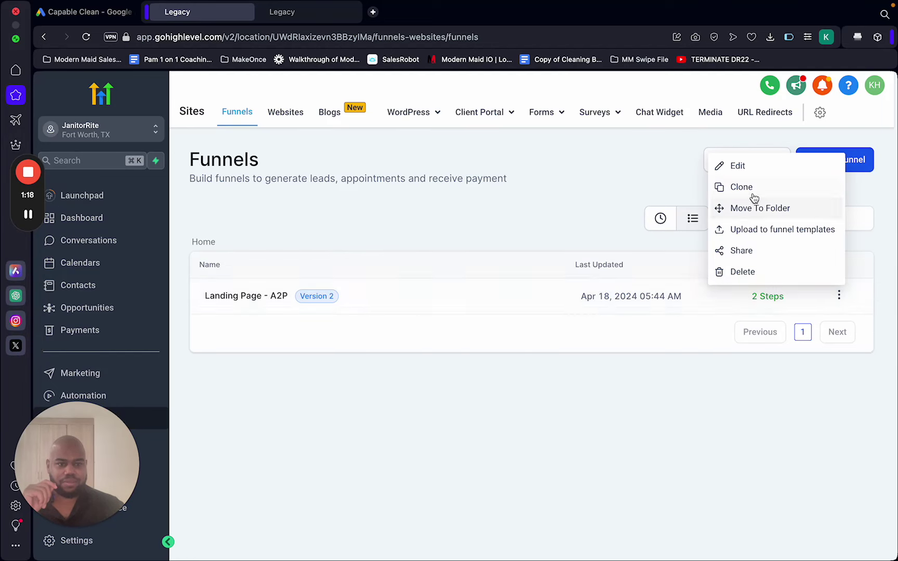
{"action": "left_click", "coordinate": [458, 226]}
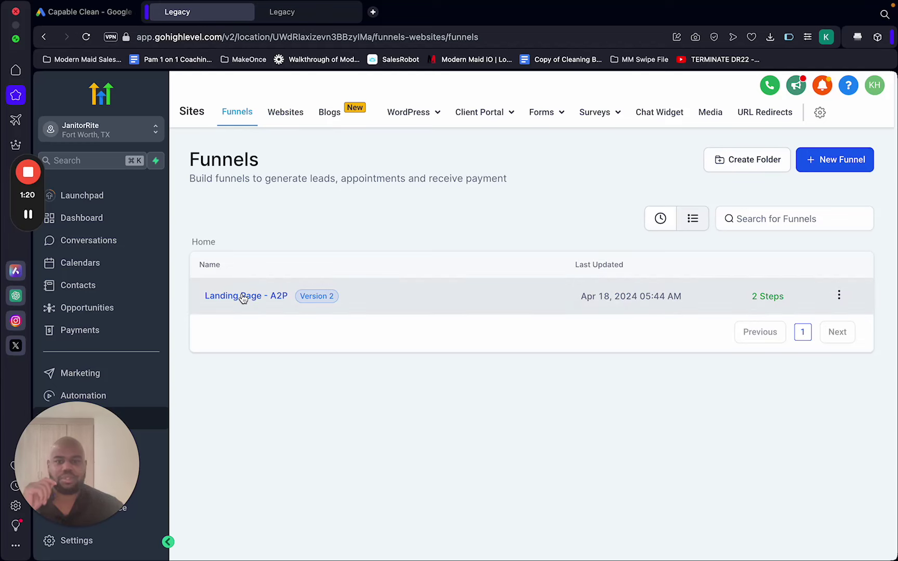
{"action": "left_click", "coordinate": [243, 297]}
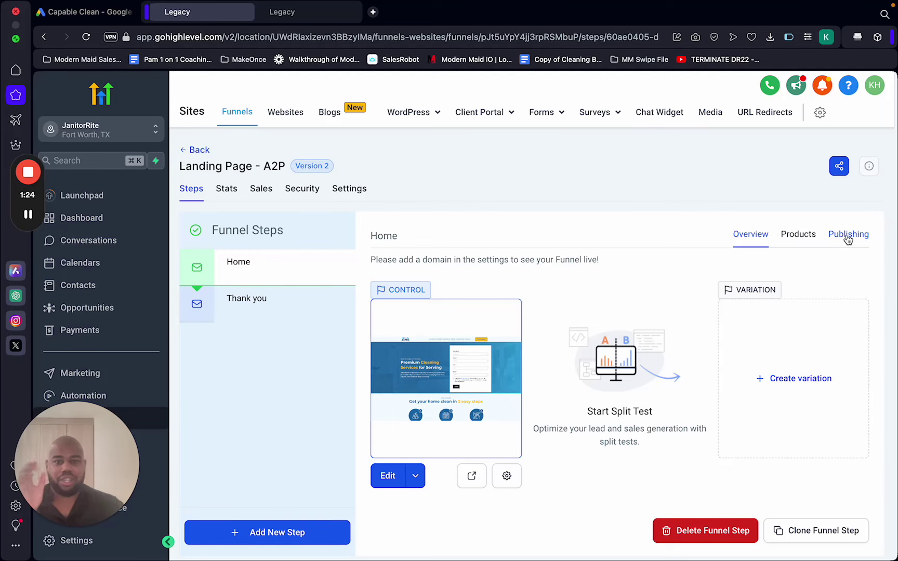
{"action": "left_click", "coordinate": [849, 236]}
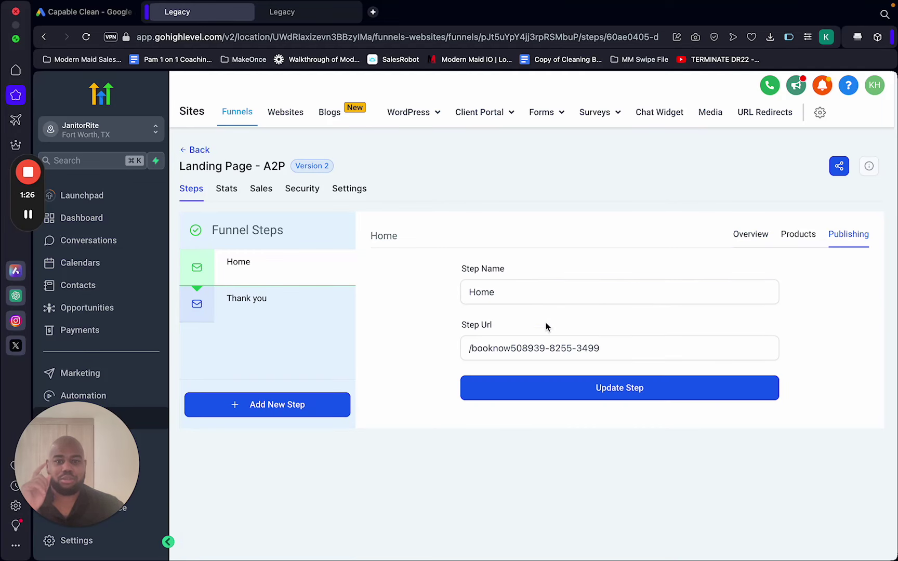
{"action": "left_click", "coordinate": [760, 236]}
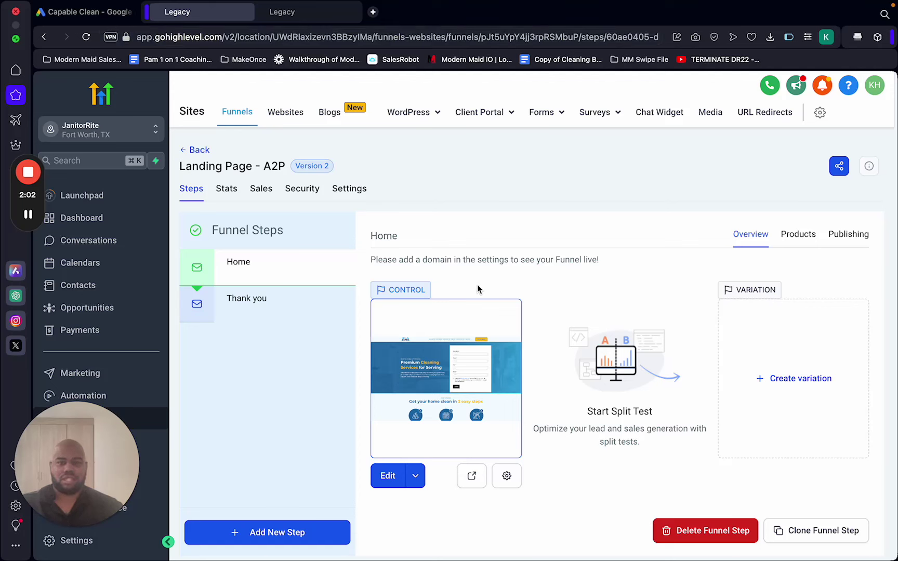
{"action": "mouse_move", "coordinate": [27, 216]}
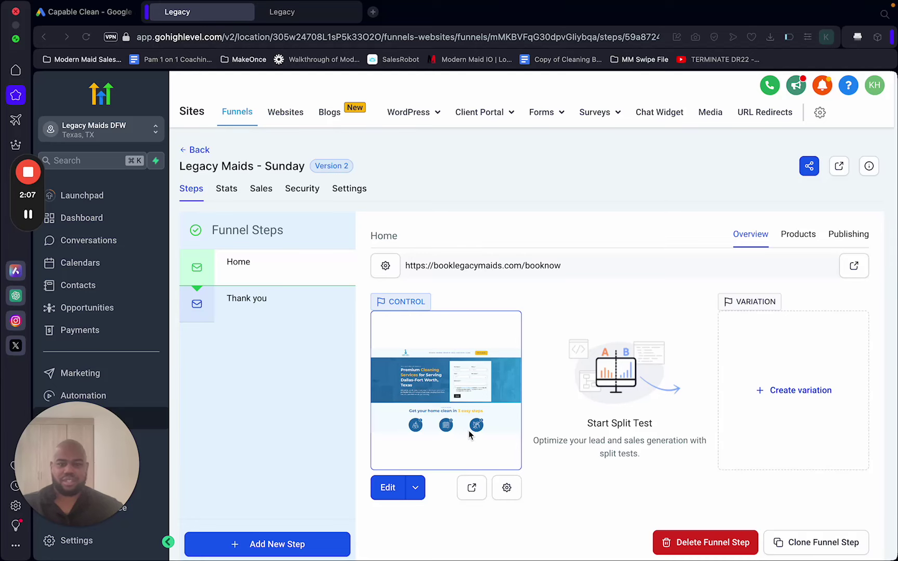
{"action": "left_click", "coordinate": [415, 488]}
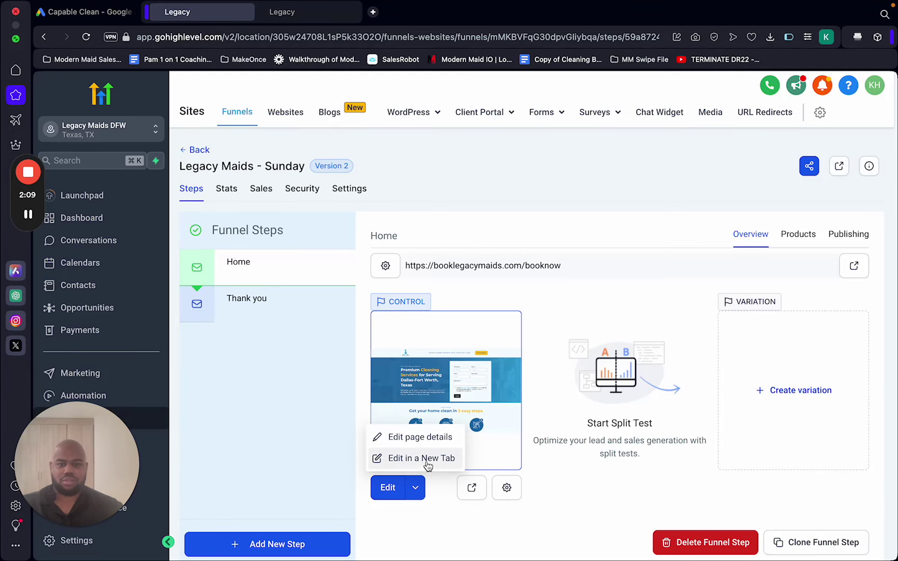
{"action": "left_click", "coordinate": [428, 459]}
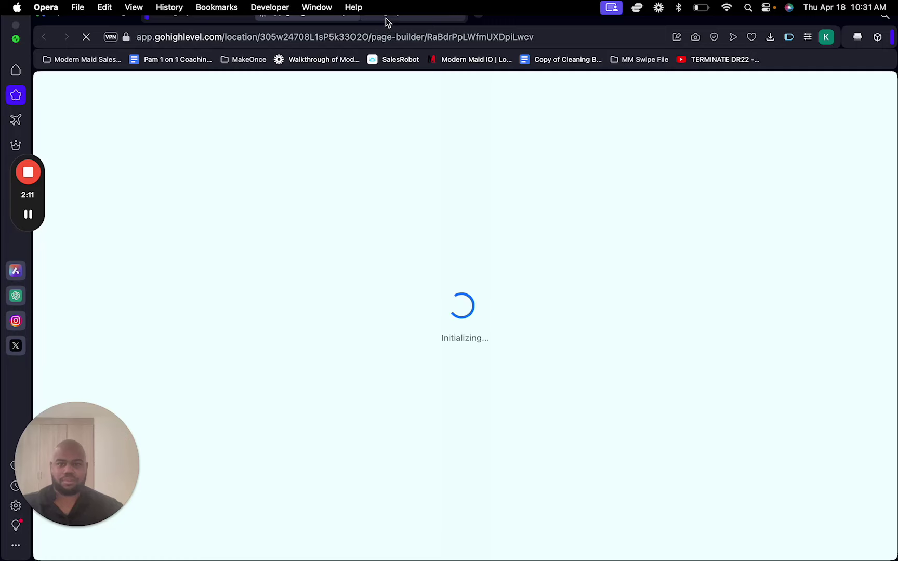
{"action": "left_click", "coordinate": [388, 17]}
{"action": "left_click", "coordinate": [344, 15]}
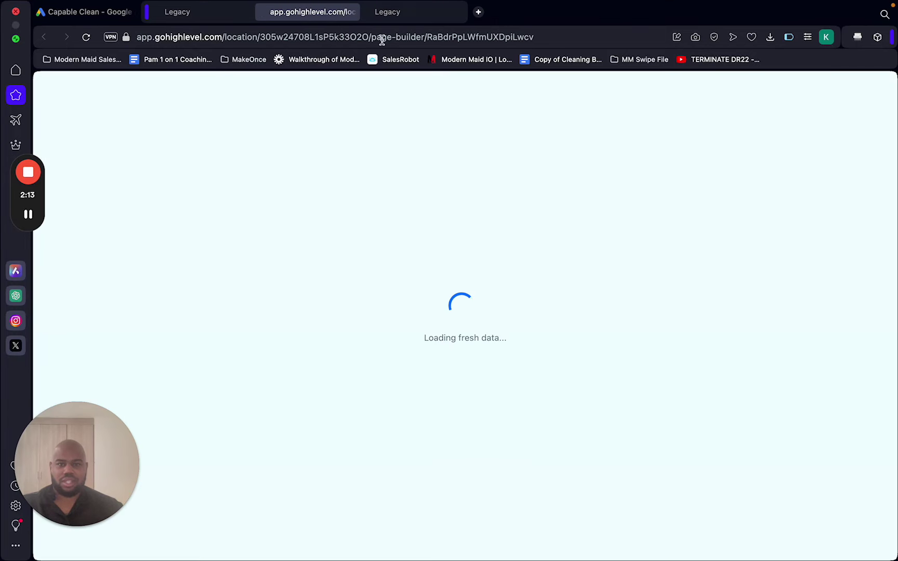
{"action": "left_click", "coordinate": [369, 15]}
{"action": "left_click", "coordinate": [221, 17]}
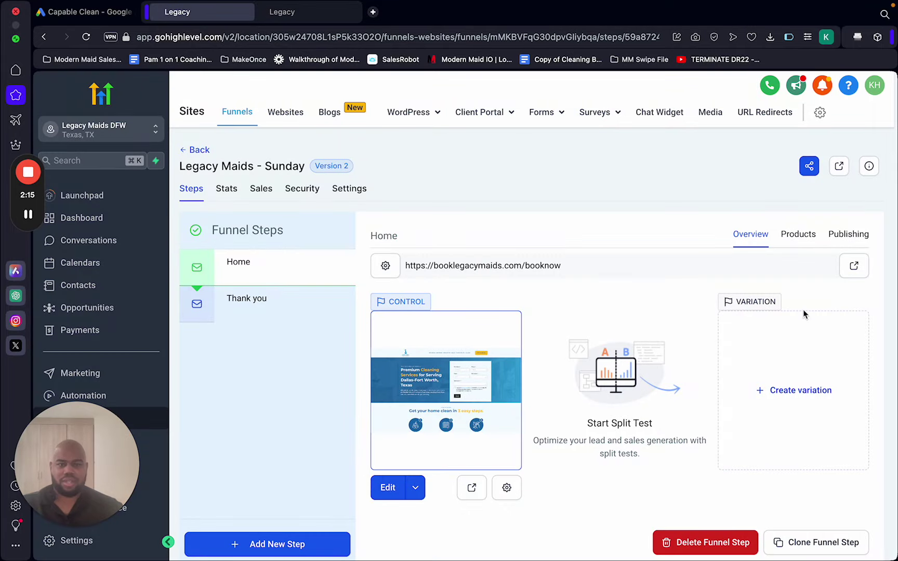
{"action": "left_click_drag", "start_coordinate": [585, 267], "coordinate": [398, 268]}
{"action": "key", "text": "super+c"}
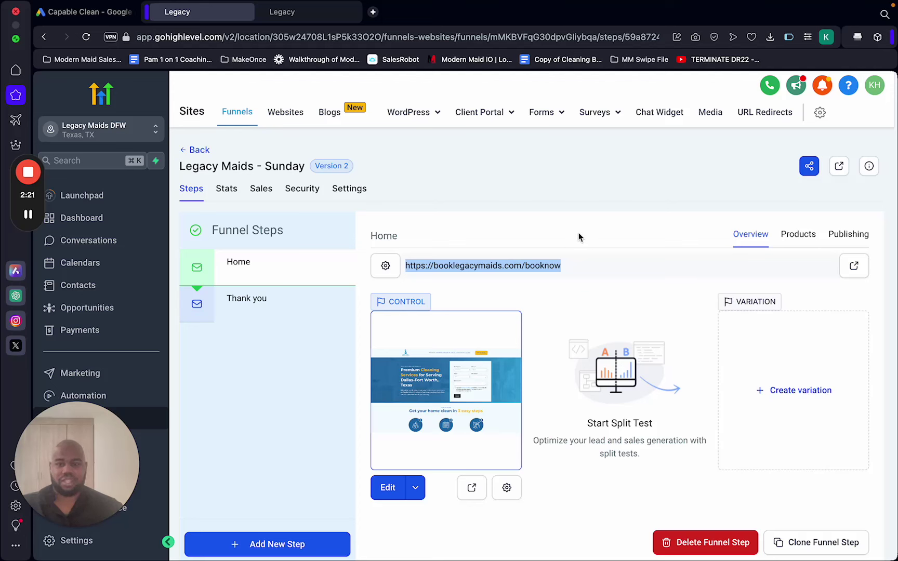
{"action": "left_click", "coordinate": [105, 16]}
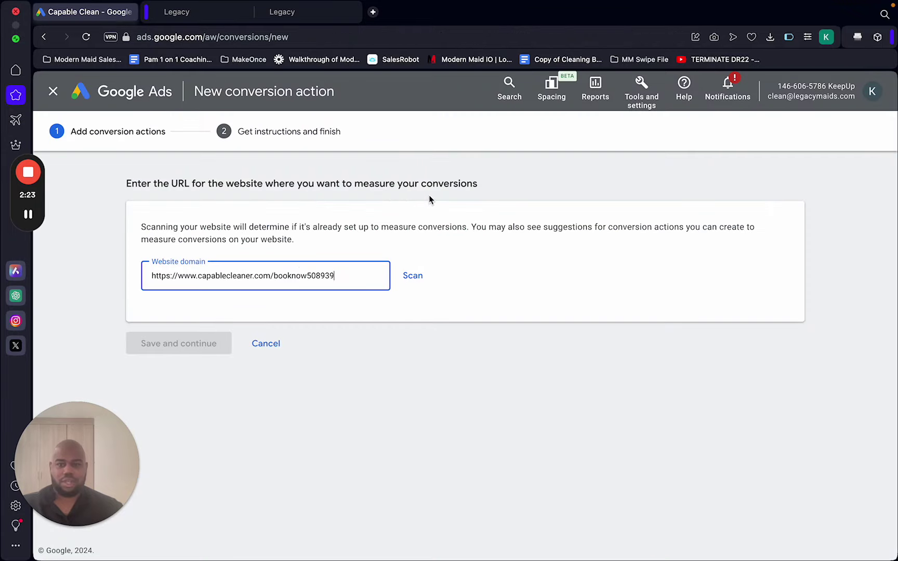
{"action": "triple_click", "coordinate": [301, 273]}
{"action": "key", "text": "BackSpace"}
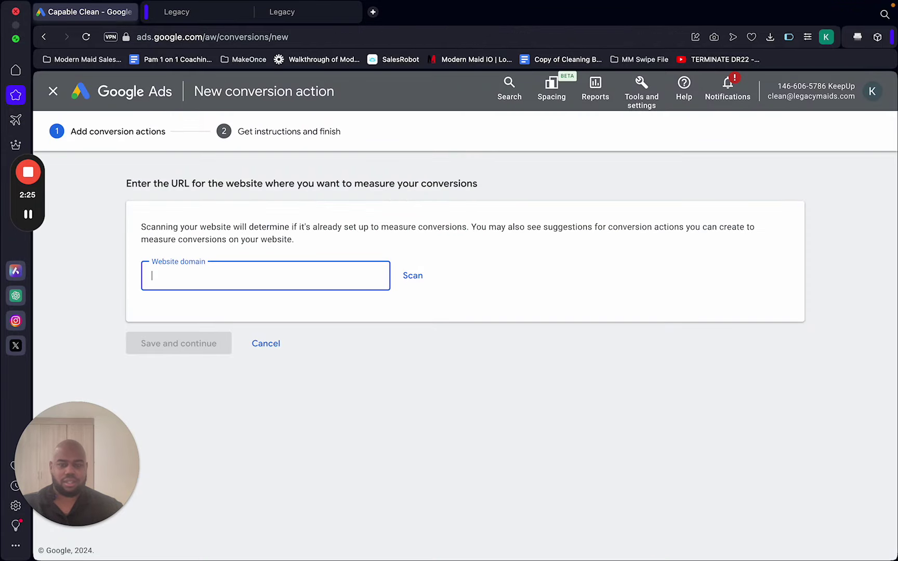
{"action": "key", "text": "super+v"}
{"action": "left_click", "coordinate": [416, 274]}
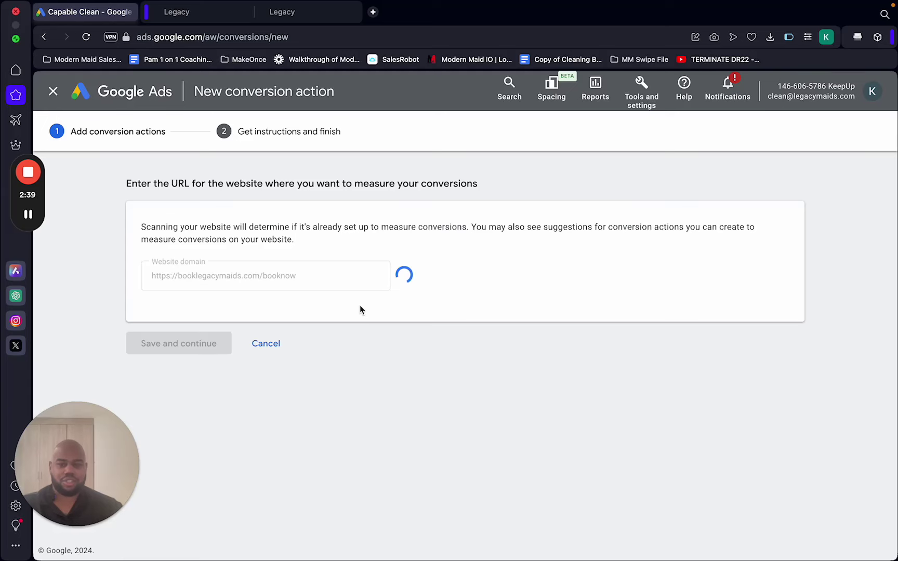
Step: Add a conversion action manually using code and set its goal category to Submit lead form
{"action": "scroll", "coordinate": [468, 358], "scroll_direction": "down", "scroll_amount": 6}
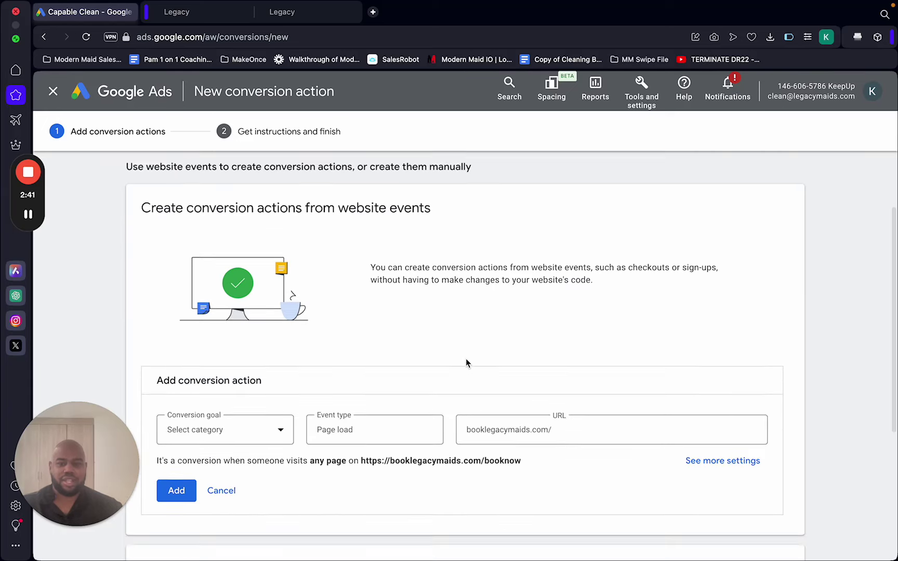
{"action": "scroll", "coordinate": [454, 357], "scroll_direction": "down", "scroll_amount": 3}
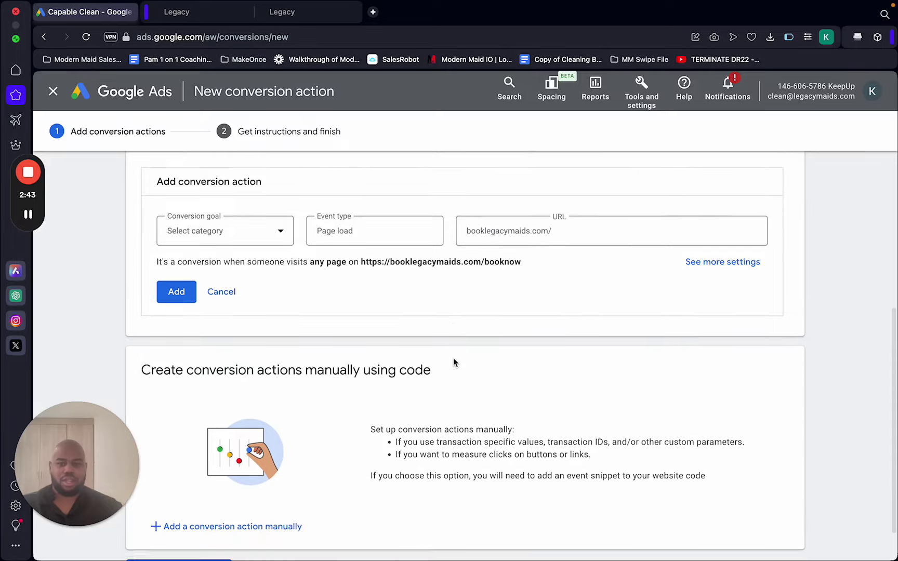
{"action": "scroll", "coordinate": [454, 358], "scroll_direction": "up", "scroll_amount": 2}
{"action": "scroll", "coordinate": [340, 381], "scroll_direction": "up", "scroll_amount": 6}
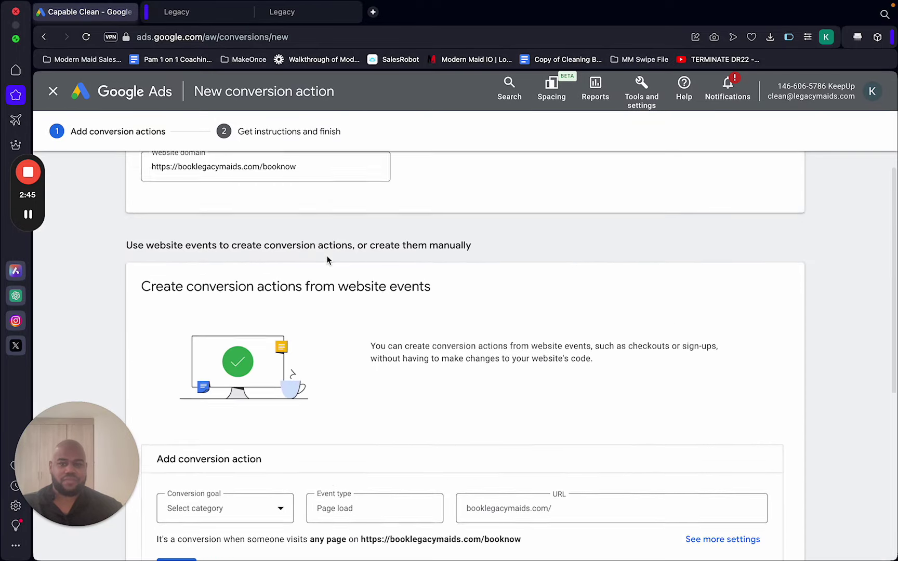
{"action": "scroll", "coordinate": [340, 378], "scroll_direction": "down", "scroll_amount": 8}
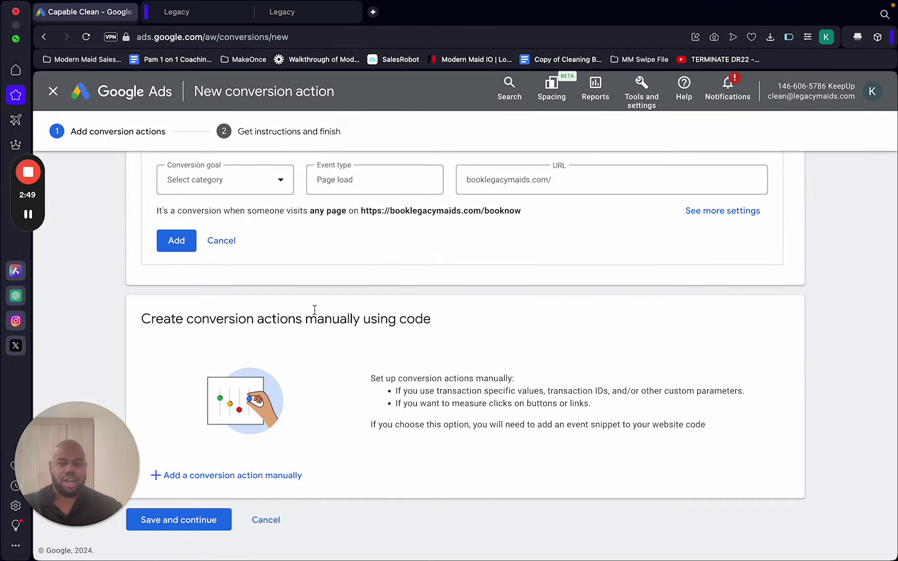
{"action": "left_click", "coordinate": [267, 473]}
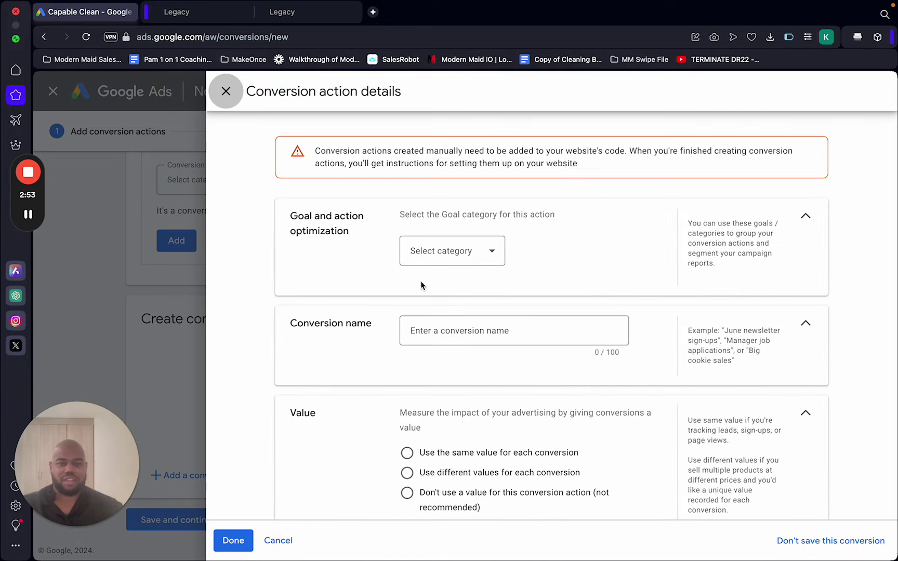
{"action": "left_click", "coordinate": [433, 253]}
{"action": "scroll", "coordinate": [455, 341], "scroll_direction": "down", "scroll_amount": 3}
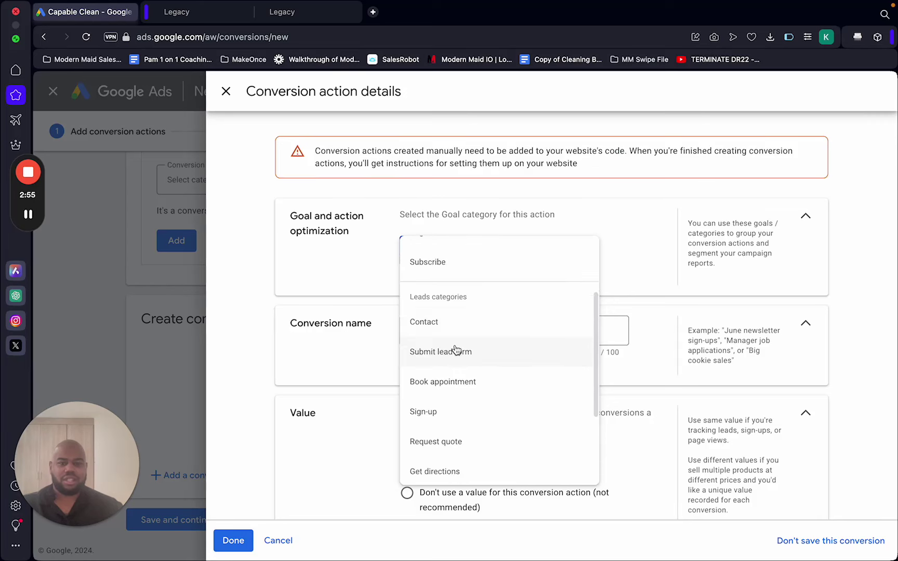
{"action": "left_click", "coordinate": [459, 349]}
Step: Name the conversion "Test Lead (do not use)"
{"action": "left_click", "coordinate": [457, 371]}
{"action": "type", "text": "Tes"}
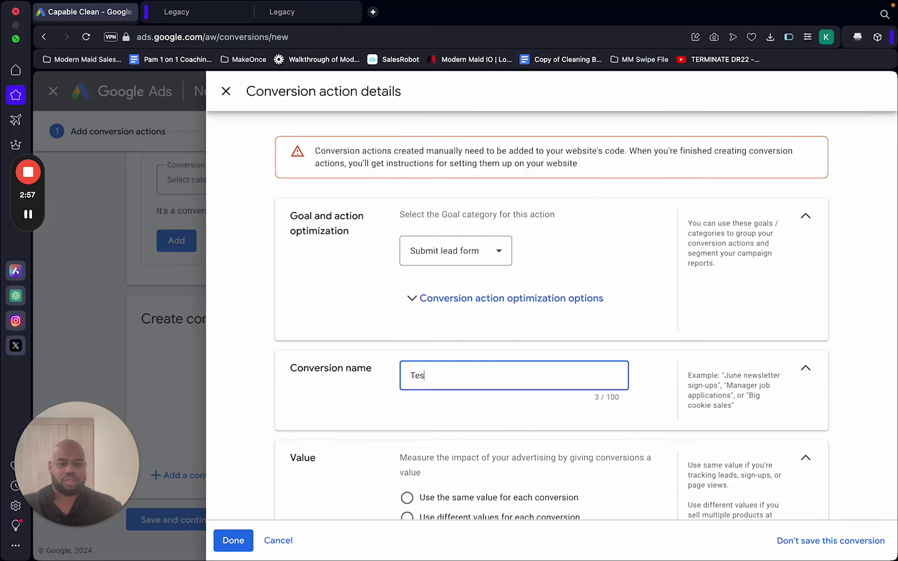
{"action": "type", "text": "t Lead (Fo not"}
{"action": "key", "text": "BackSpace"}
{"action": "key", "text": "BackSpace"}
{"action": "key", "text": "BackSpace"}
{"action": "key", "text": "BackSpace"}
{"action": "key", "text": "BackSpace"}
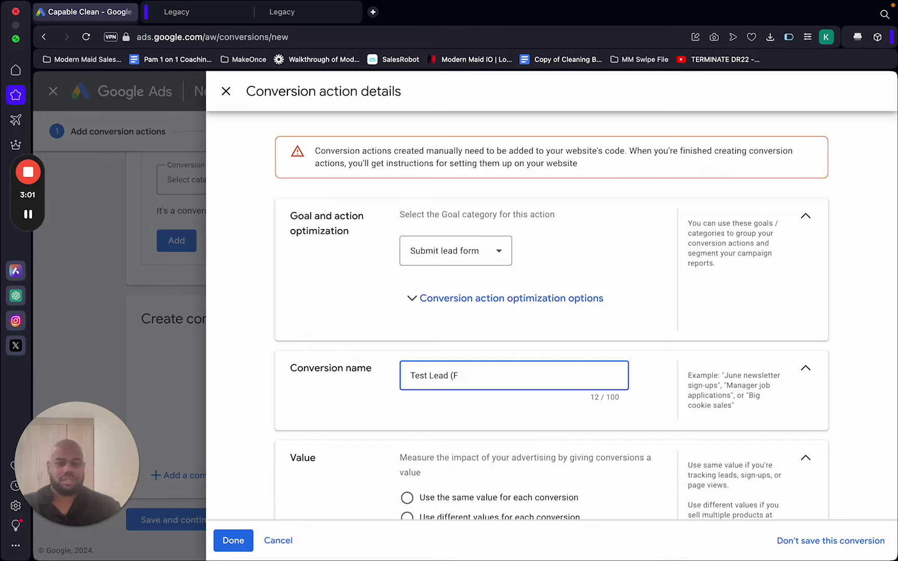
{"action": "type", "text": "o not use)"}
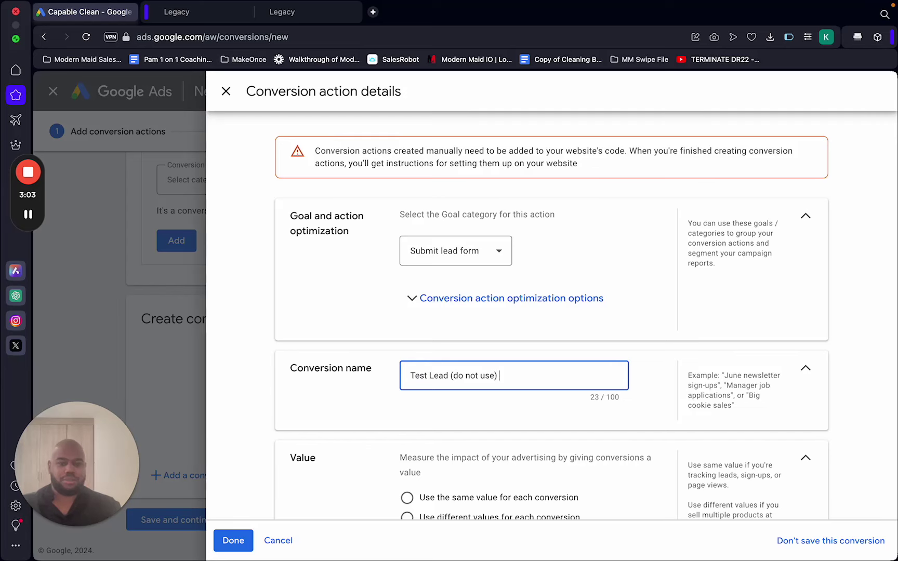
Step: Use the same value of 1 US dollar for each conversion and set the count to One
{"action": "scroll", "coordinate": [459, 375], "scroll_direction": "down", "scroll_amount": 5}
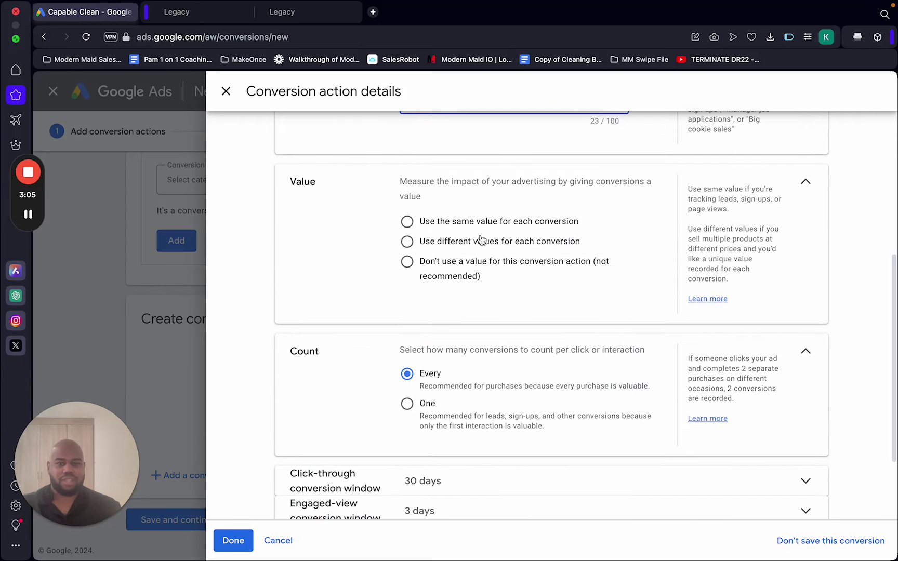
{"action": "left_click", "coordinate": [407, 222]}
{"action": "left_click", "coordinate": [545, 298]}
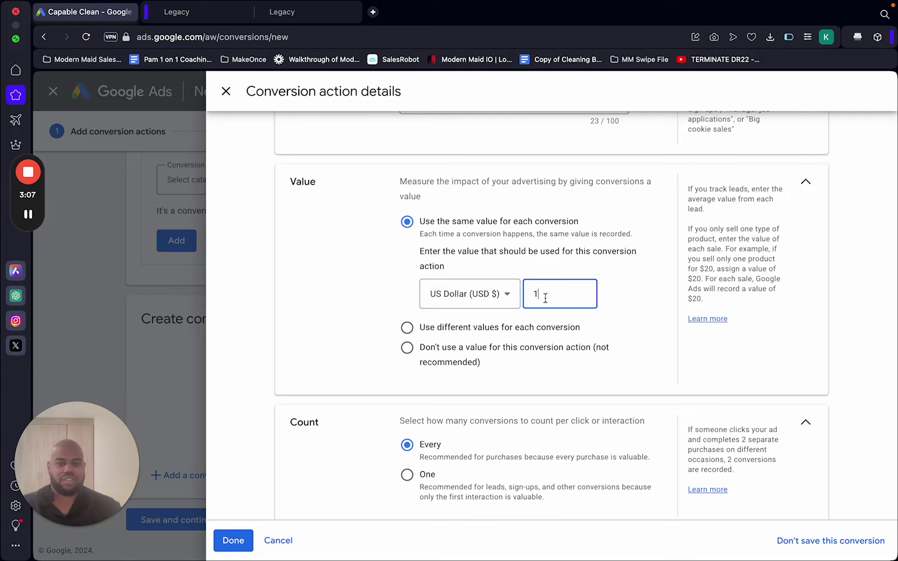
{"action": "scroll", "coordinate": [353, 393], "scroll_direction": "down", "scroll_amount": 2}
{"action": "left_click", "coordinate": [407, 388]}
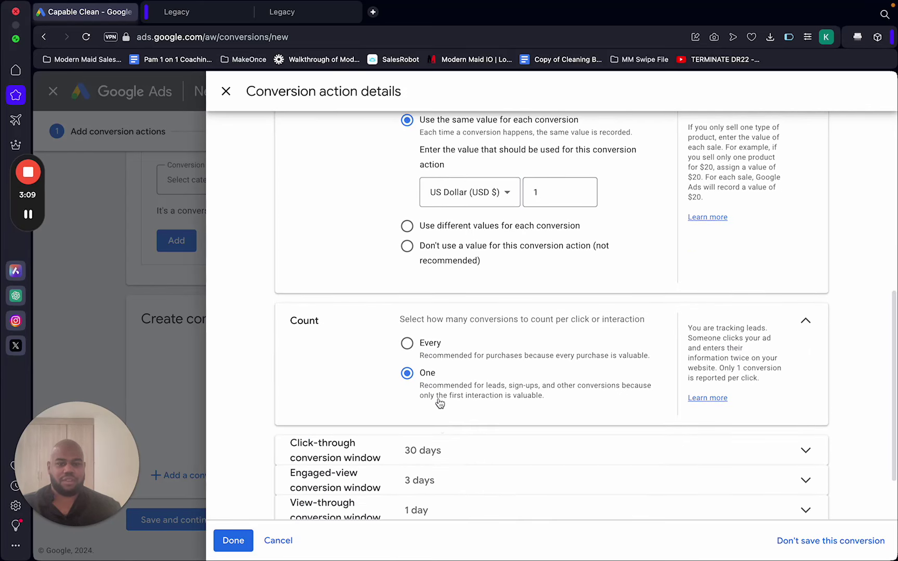
Step: Confirm the conversion action details and save the new conversion action to continue to the tag instructions
{"action": "scroll", "coordinate": [484, 378], "scroll_direction": "down", "scroll_amount": 2}
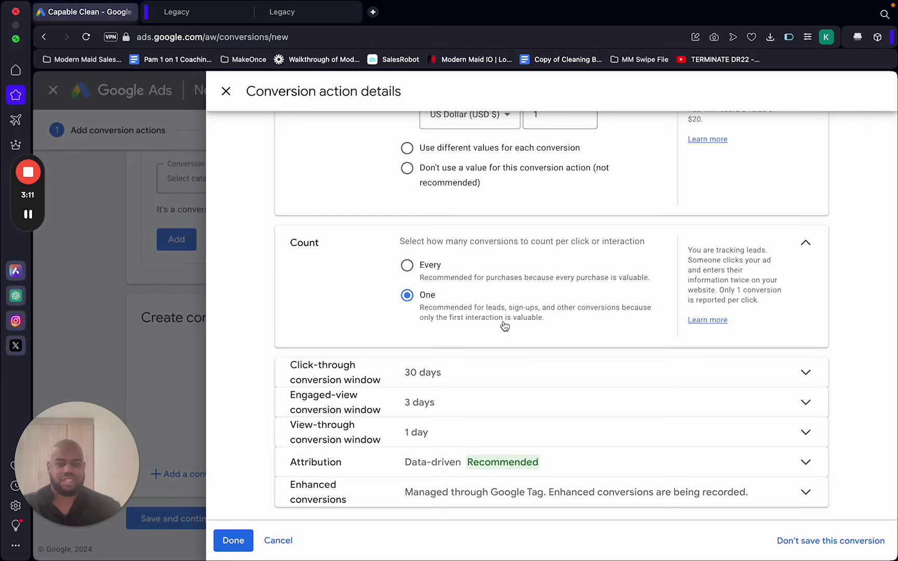
{"action": "left_click", "coordinate": [233, 539]}
{"action": "scroll", "coordinate": [432, 485], "scroll_direction": "down", "scroll_amount": 2}
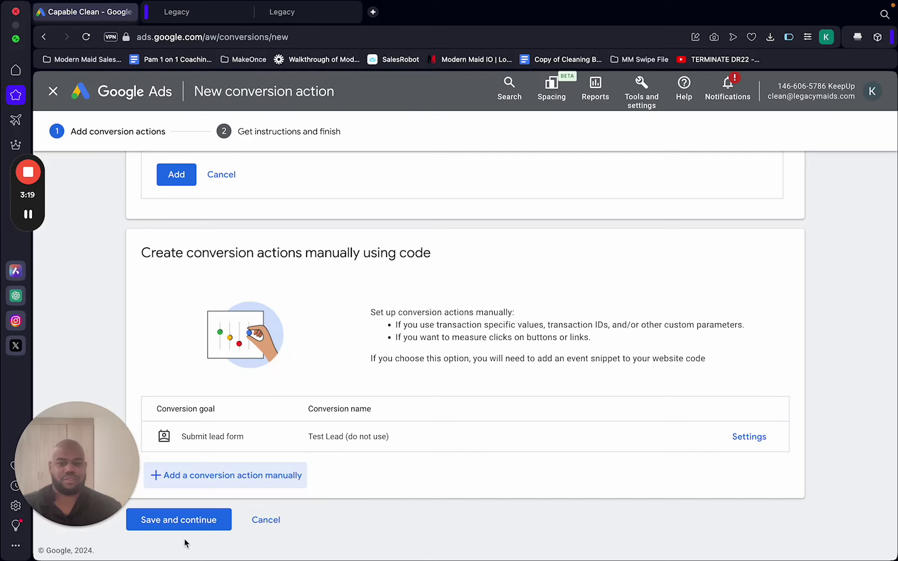
{"action": "left_click", "coordinate": [187, 522]}
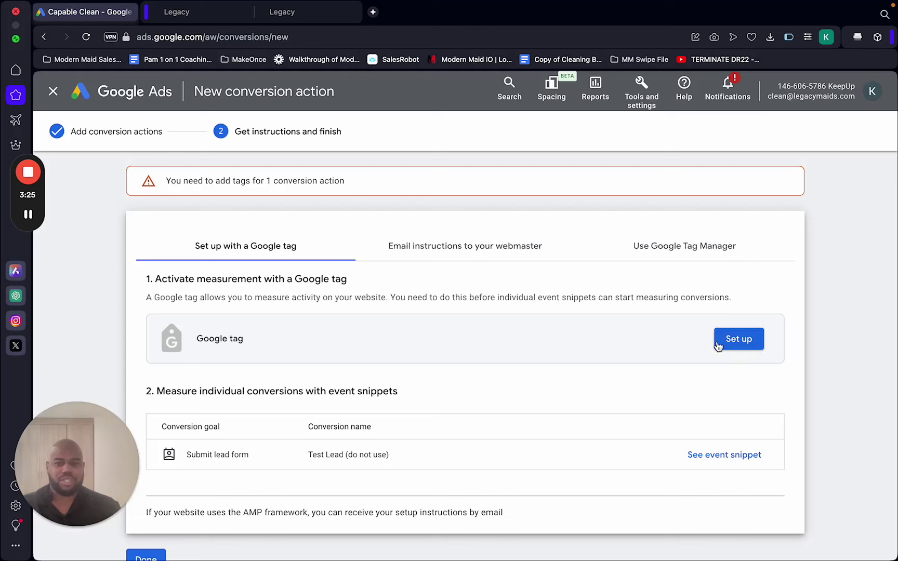
Step: Open the Google tag setup and copy the code for manual installation
{"action": "left_click", "coordinate": [745, 344]}
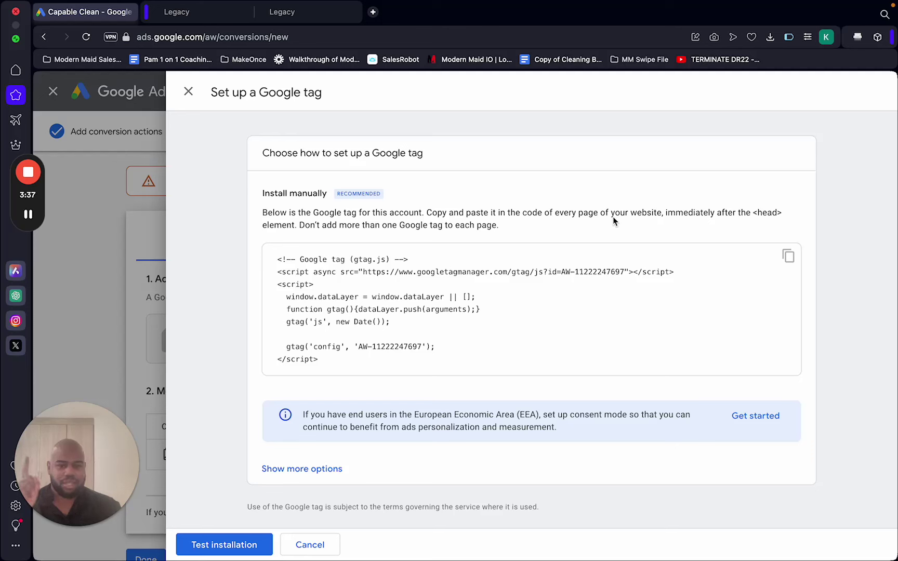
{"action": "left_click", "coordinate": [789, 261]}
{"action": "left_click", "coordinate": [788, 261]}
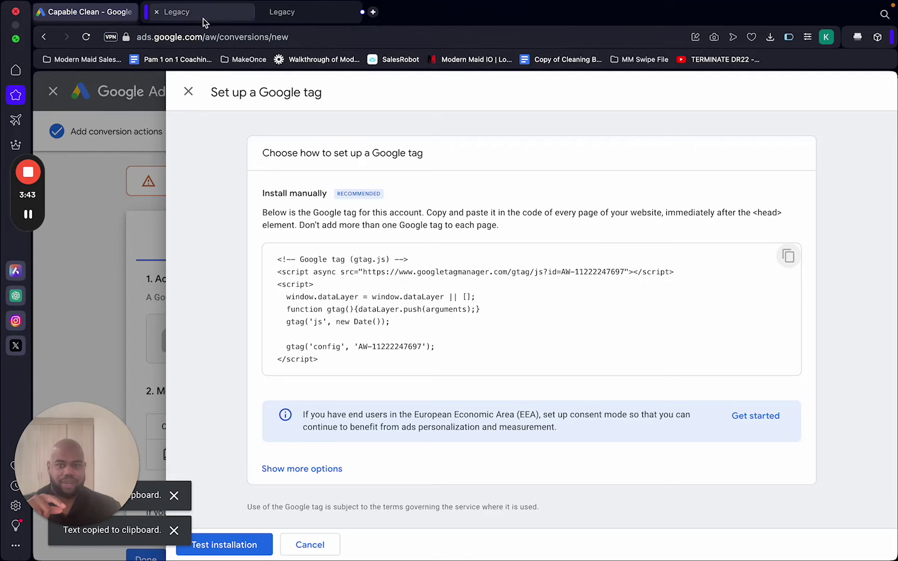
Step: Switch to the GoHighLevel page builder, replace the Home page's header tracking code with the copied Google tag, and save the page
{"action": "left_click", "coordinate": [291, 14]}
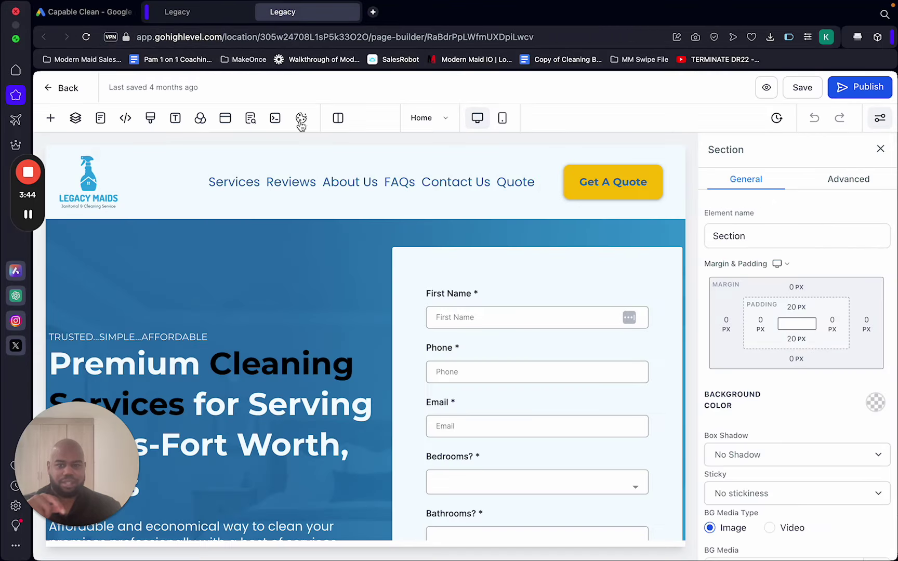
{"action": "left_click", "coordinate": [125, 118]}
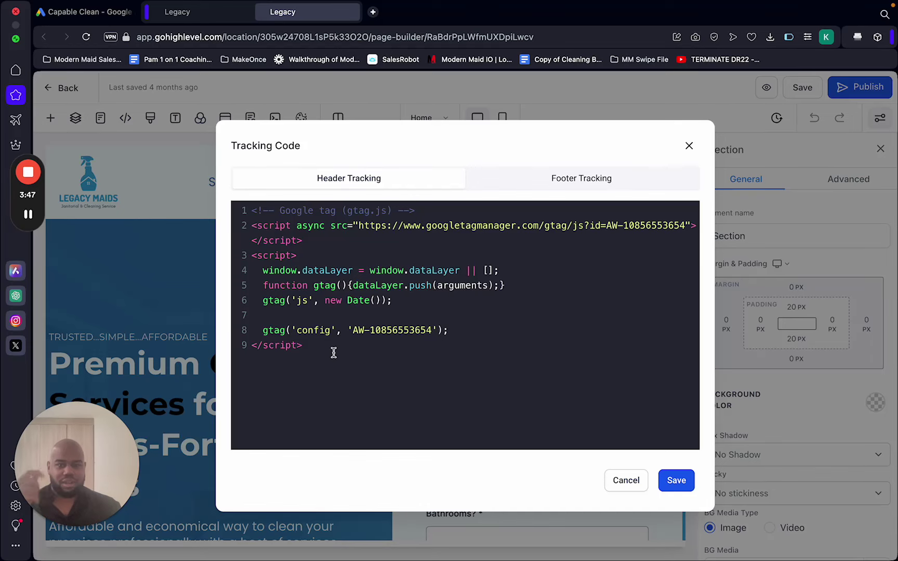
{"action": "left_click_drag", "start_coordinate": [333, 350], "coordinate": [218, 204]}
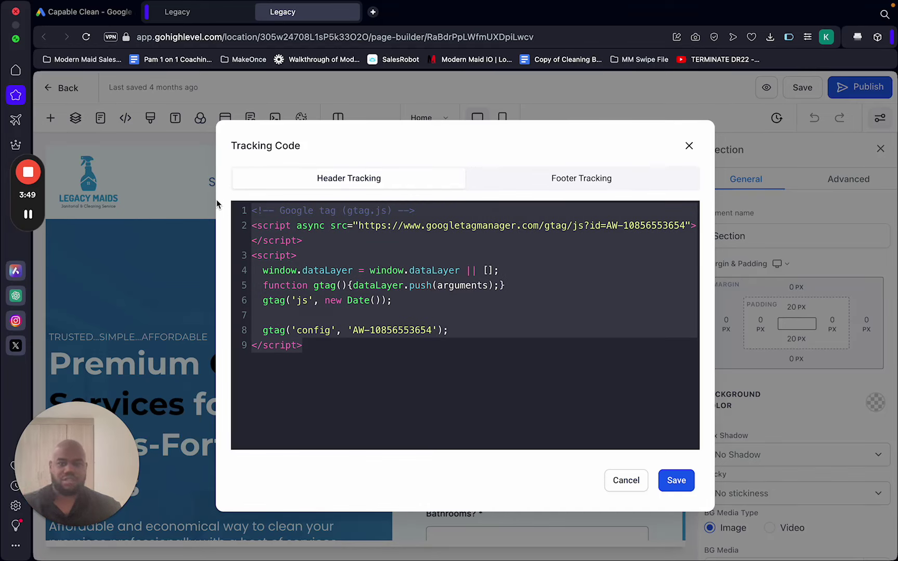
{"action": "key", "text": "super+v"}
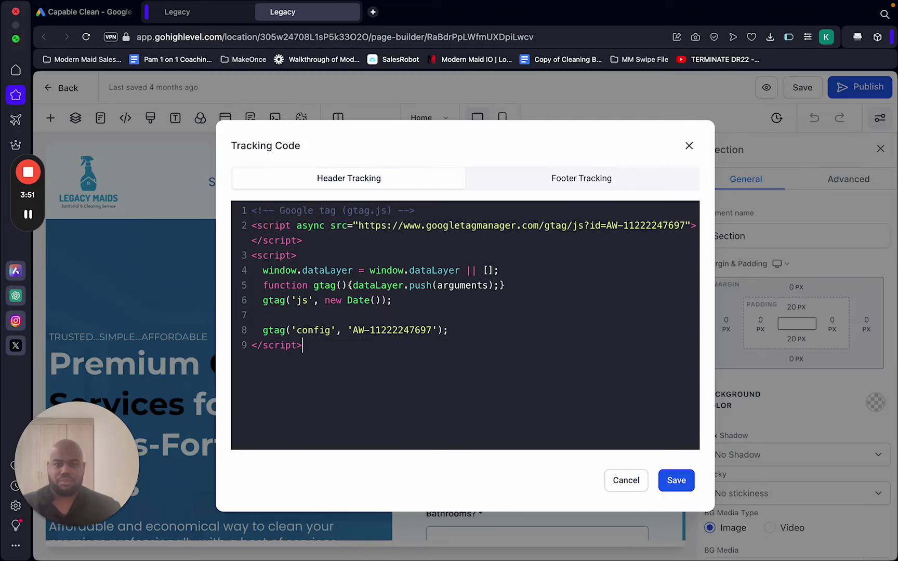
{"action": "left_click", "coordinate": [677, 480]}
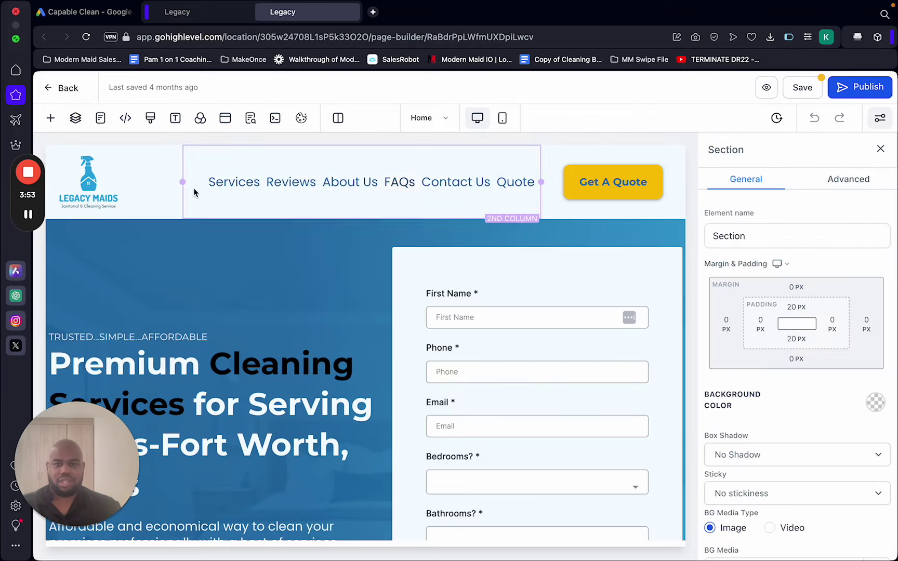
{"action": "left_click", "coordinate": [815, 98]}
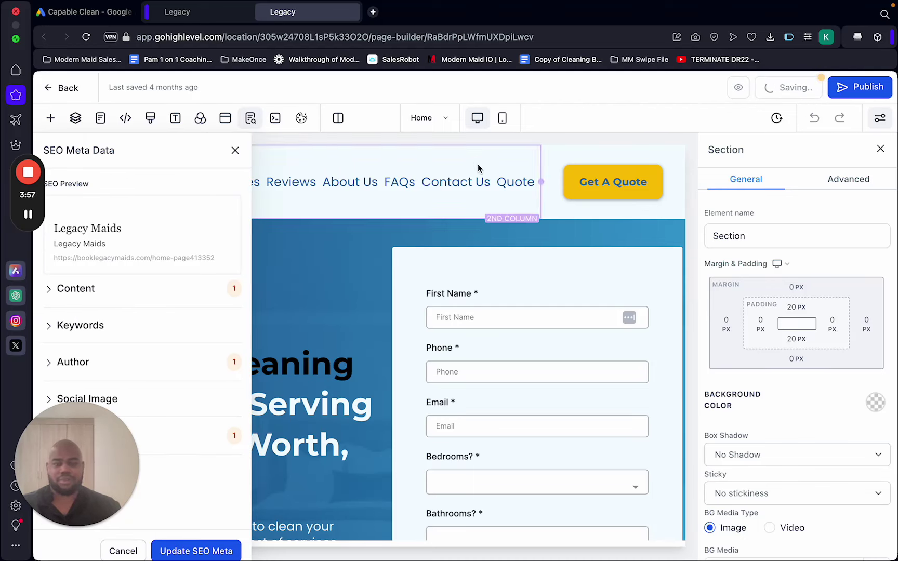
{"action": "left_click", "coordinate": [236, 151]}
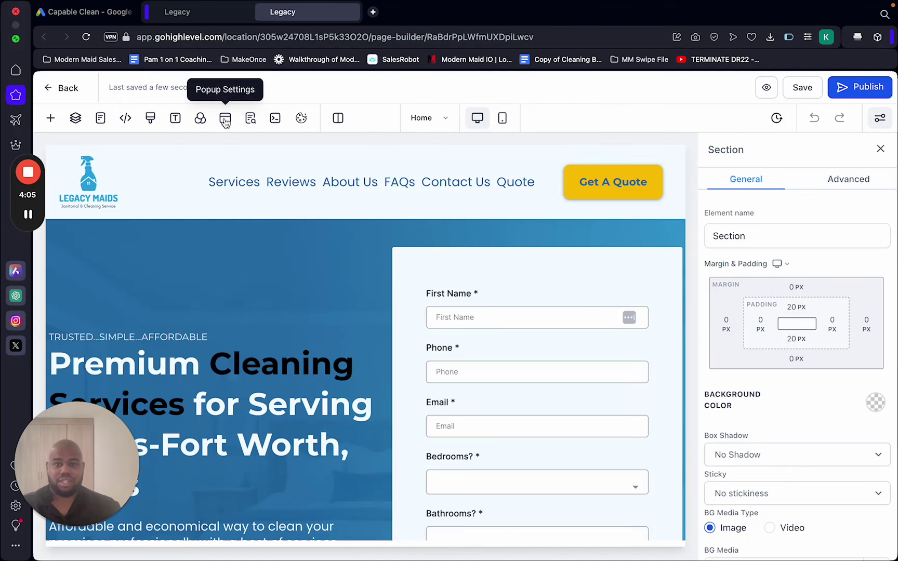
Step: Replace all header tracking code on the Thank you page with the copied Google tag and save the page
{"action": "left_click", "coordinate": [102, 119]}
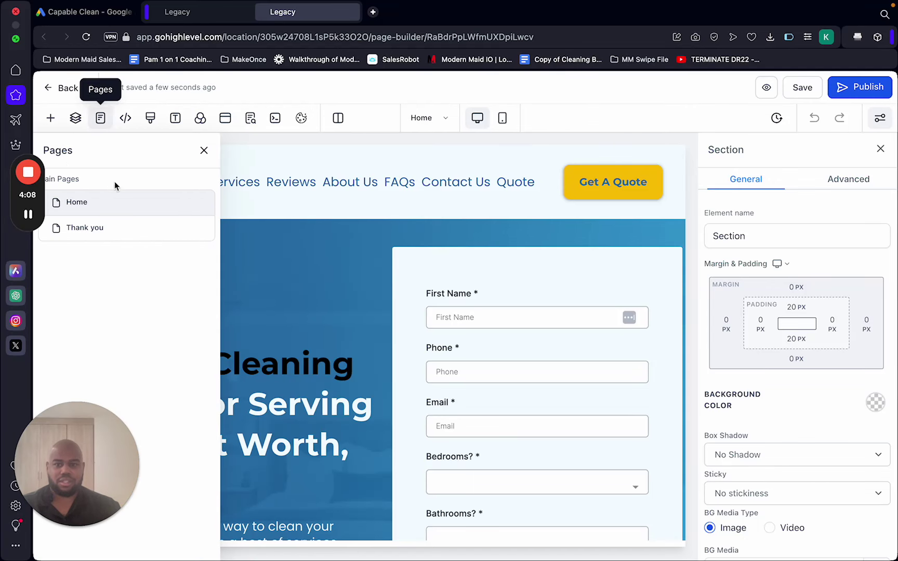
{"action": "left_click", "coordinate": [145, 228]}
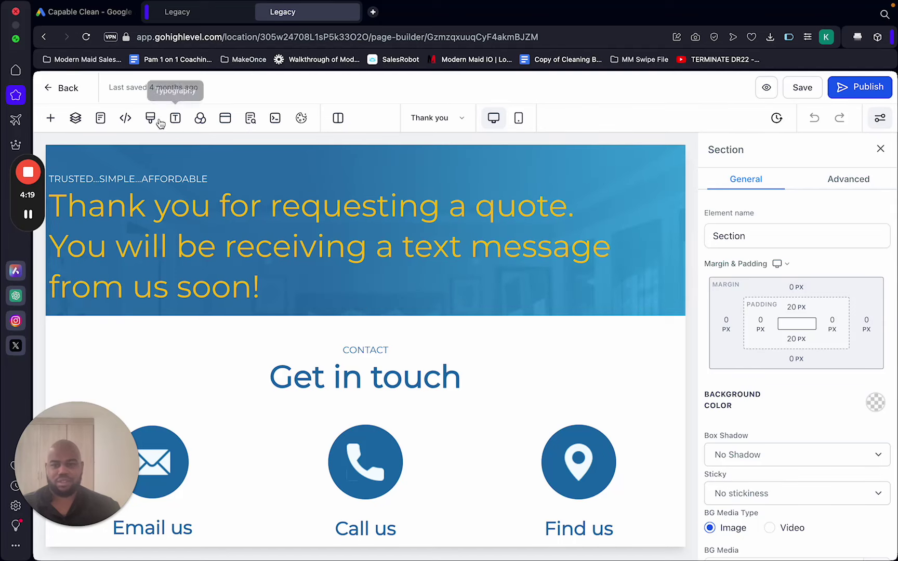
{"action": "left_click", "coordinate": [101, 119]}
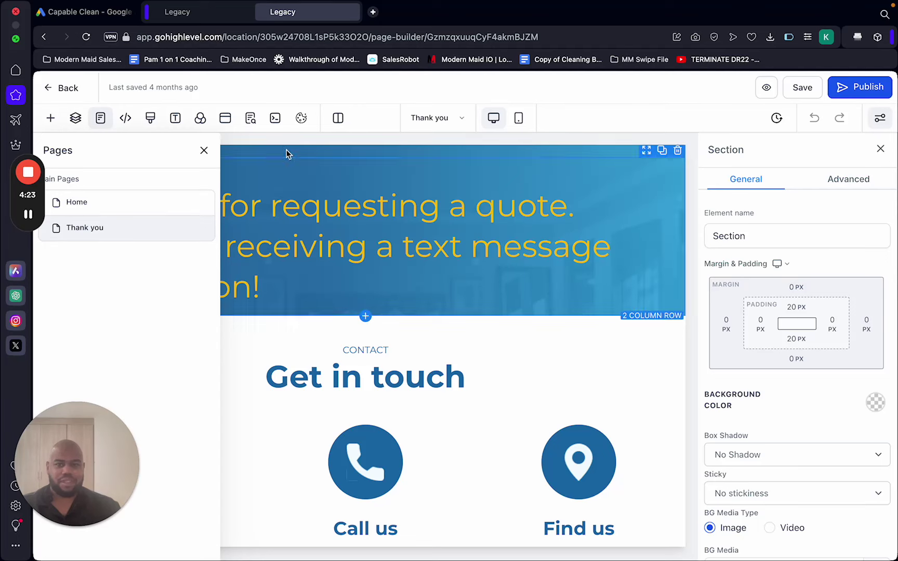
{"action": "left_click", "coordinate": [125, 119]}
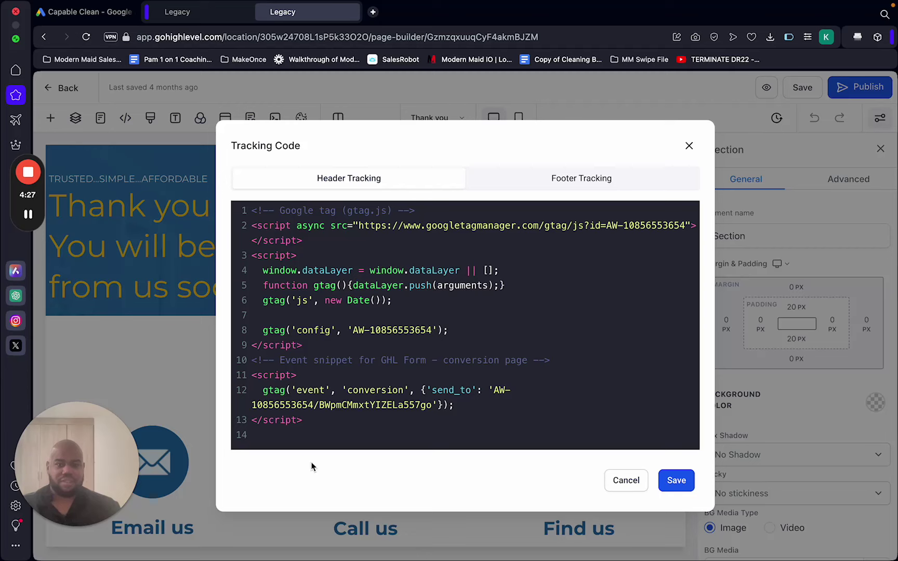
{"action": "key", "text": "ctrl+a"}
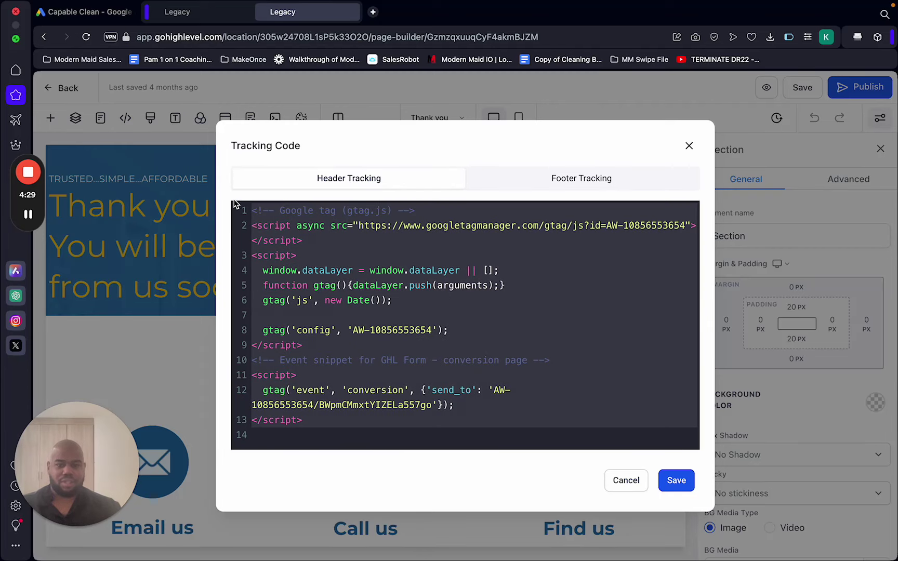
{"action": "key", "text": "BackSpace"}
{"action": "key", "text": "ctrl+v"}
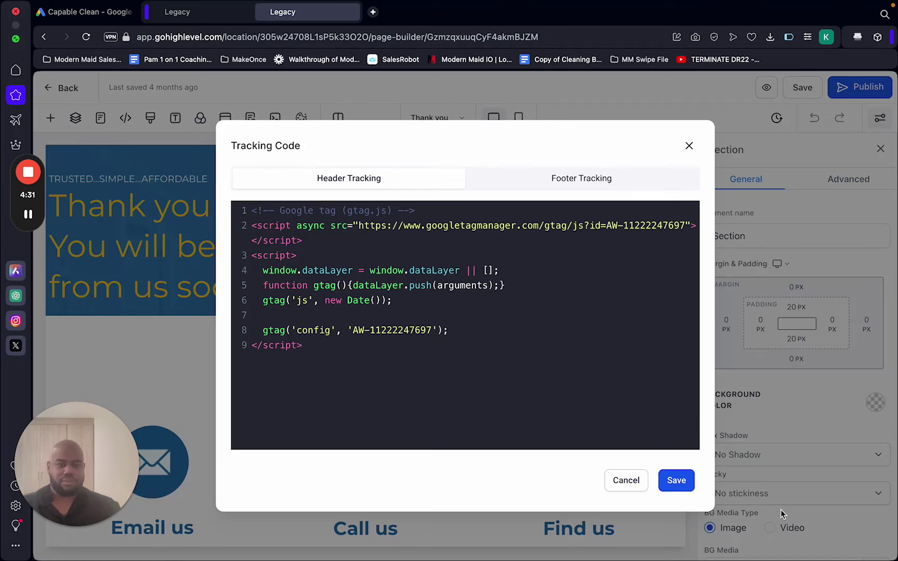
{"action": "left_click", "coordinate": [665, 484]}
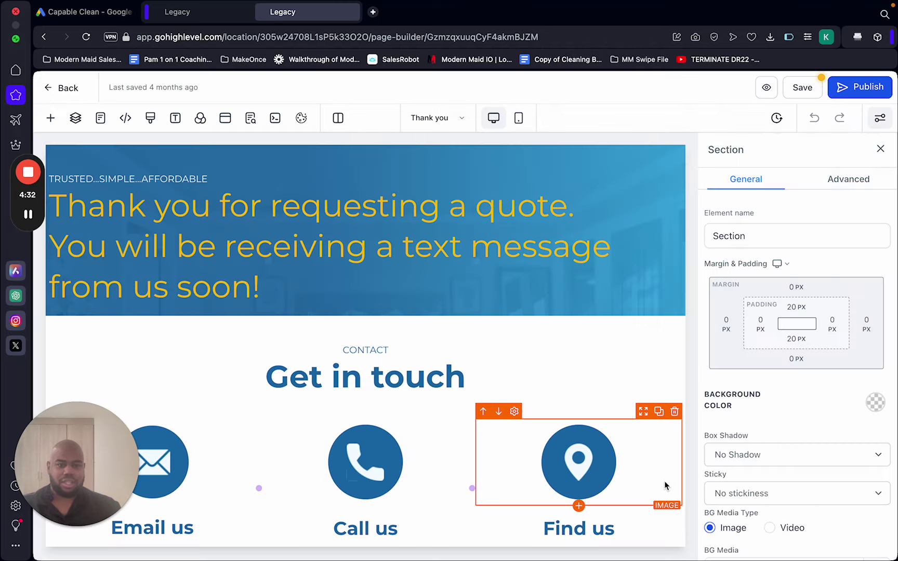
{"action": "left_click", "coordinate": [803, 87]}
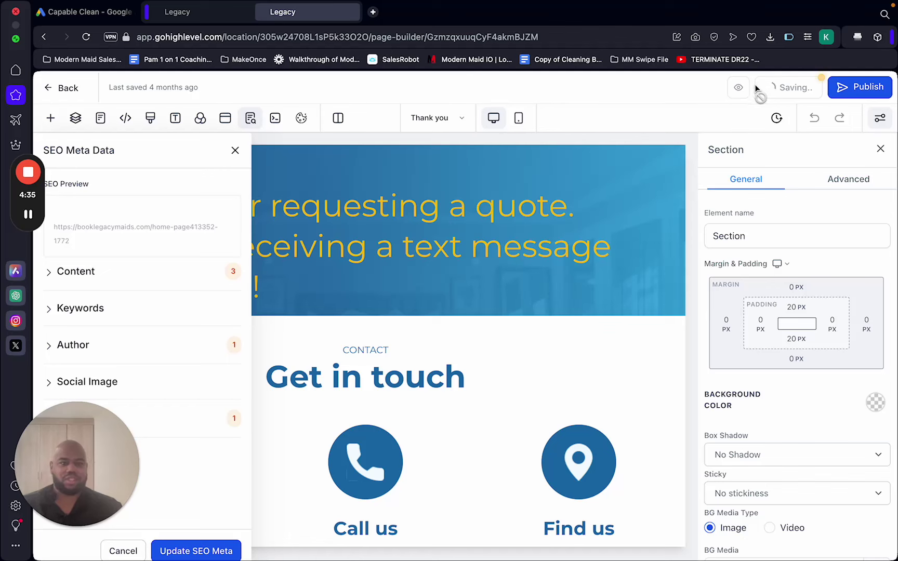
{"action": "left_click", "coordinate": [236, 152]}
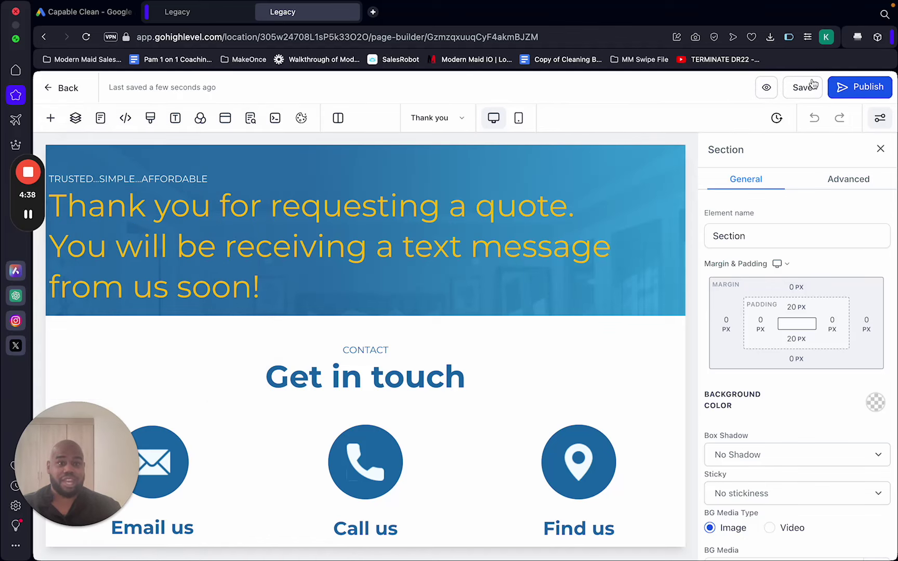
Step: Switch back to Google Ads and test the Google tag installation
{"action": "left_click", "coordinate": [191, 14]}
{"action": "left_click", "coordinate": [87, 12]}
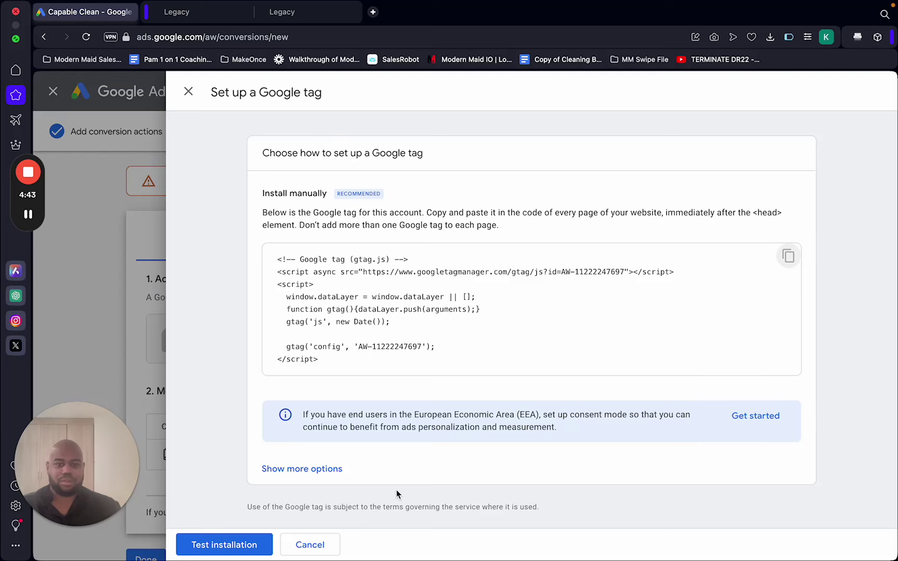
{"action": "left_click", "coordinate": [228, 546]}
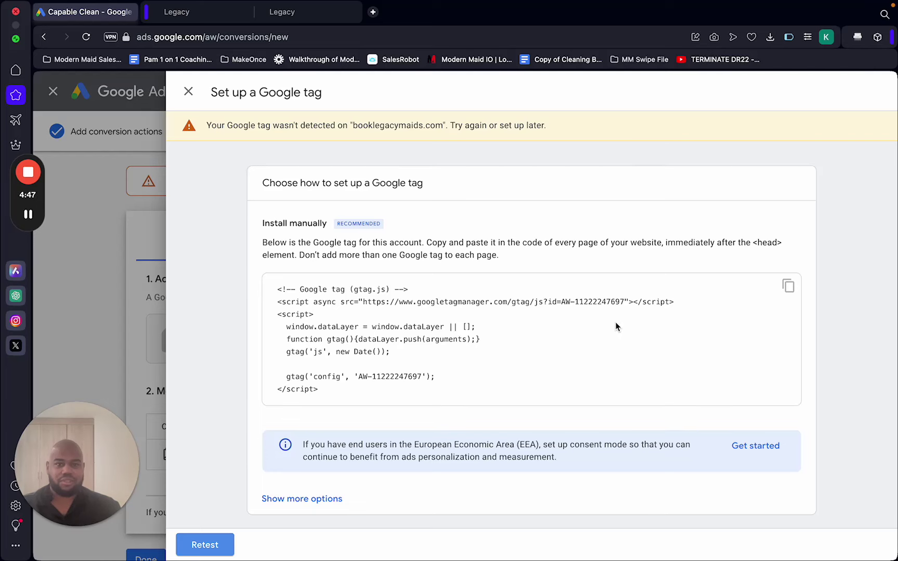
{"action": "scroll", "coordinate": [616, 326], "scroll_direction": "down", "scroll_amount": 1}
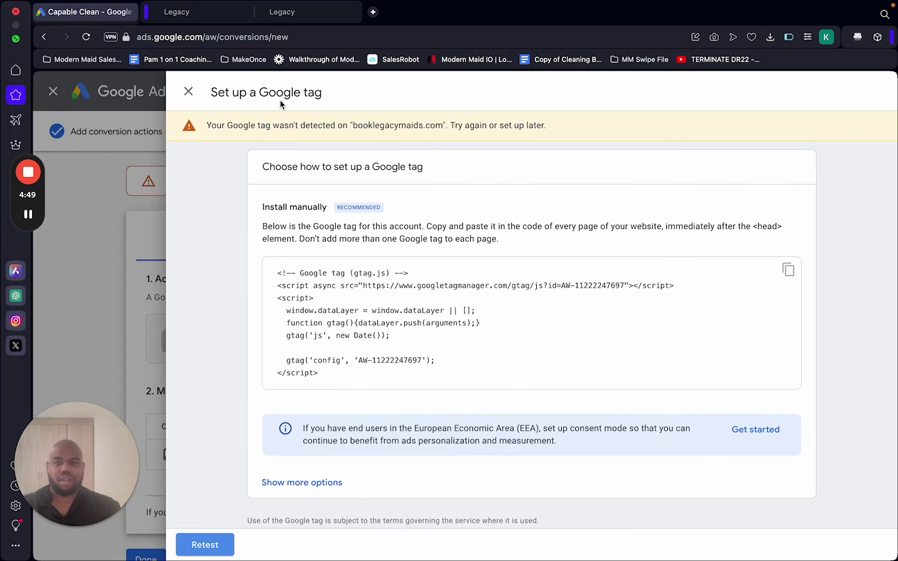
Step: Return to the GoHighLevel page builder and publish both the Thank you page and the Home page
{"action": "left_click", "coordinate": [190, 14]}
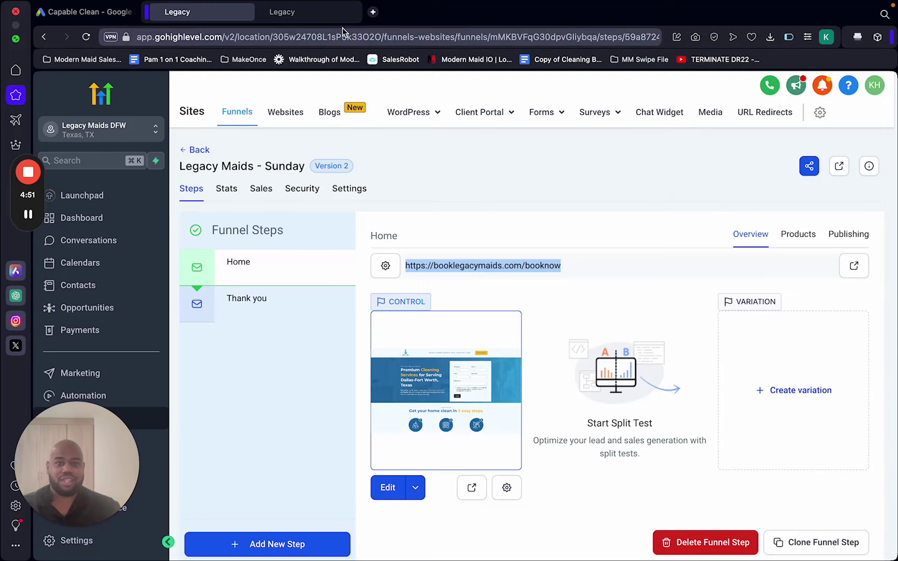
{"action": "left_click", "coordinate": [327, 15]}
{"action": "left_click", "coordinate": [878, 93]}
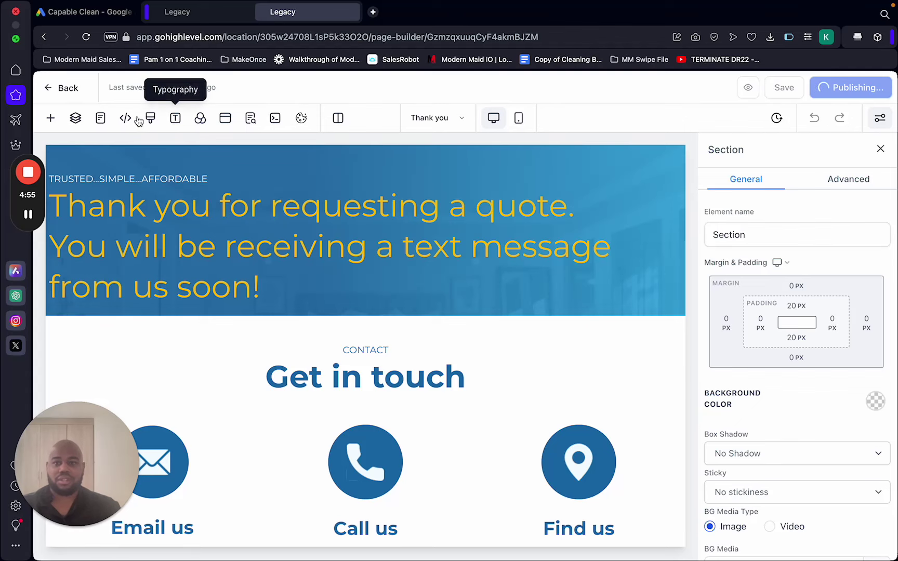
{"action": "left_click", "coordinate": [100, 118]}
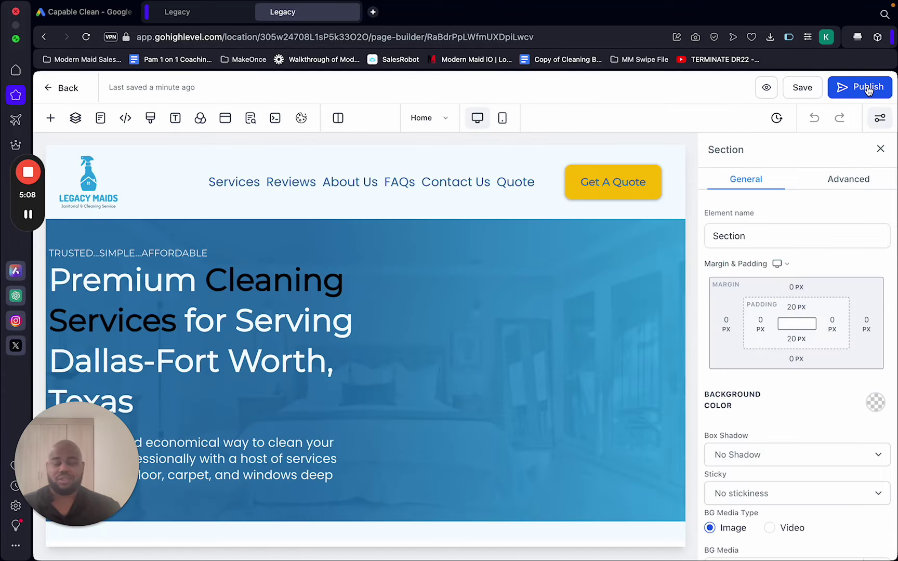
{"action": "left_click", "coordinate": [867, 89]}
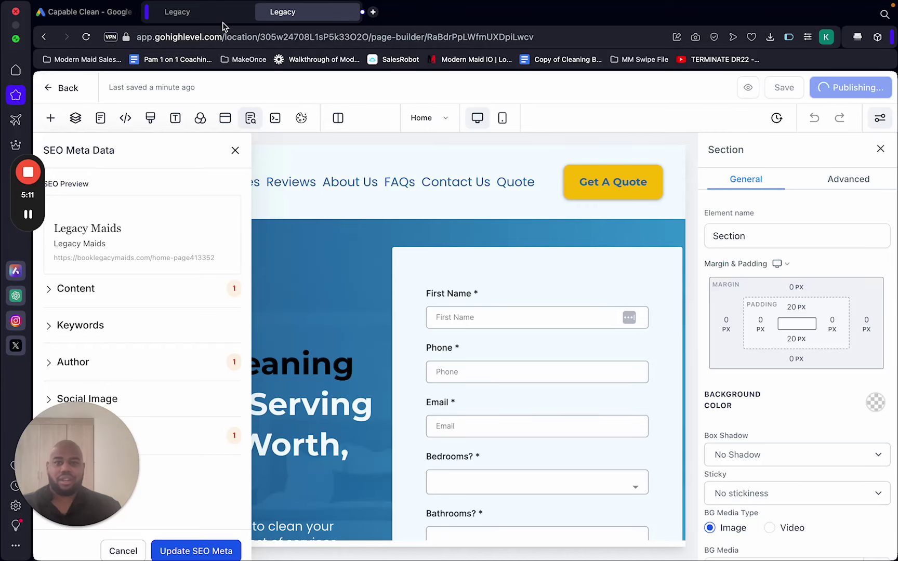
Step: Retest the tag installation in Google Ads and close the Google tag setup
{"action": "left_click", "coordinate": [130, 16]}
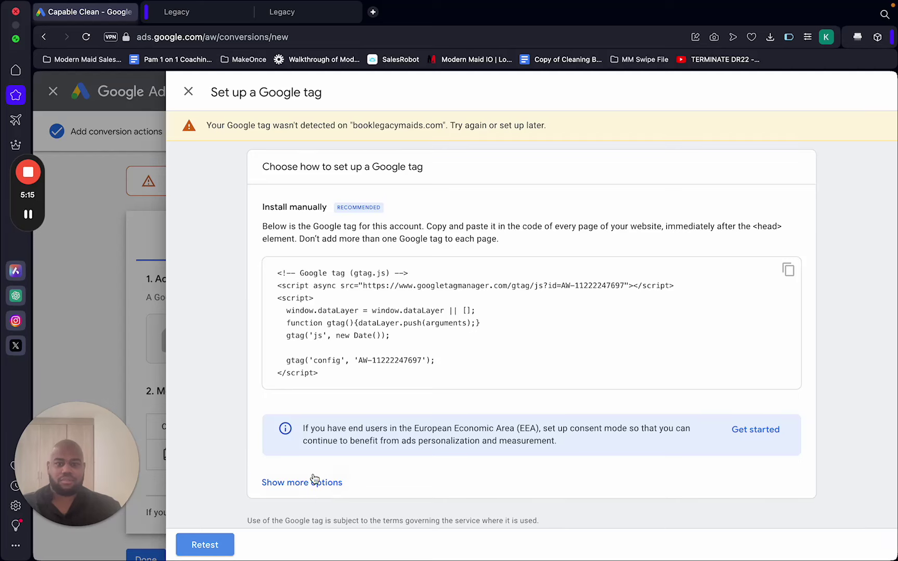
{"action": "left_click", "coordinate": [208, 545]}
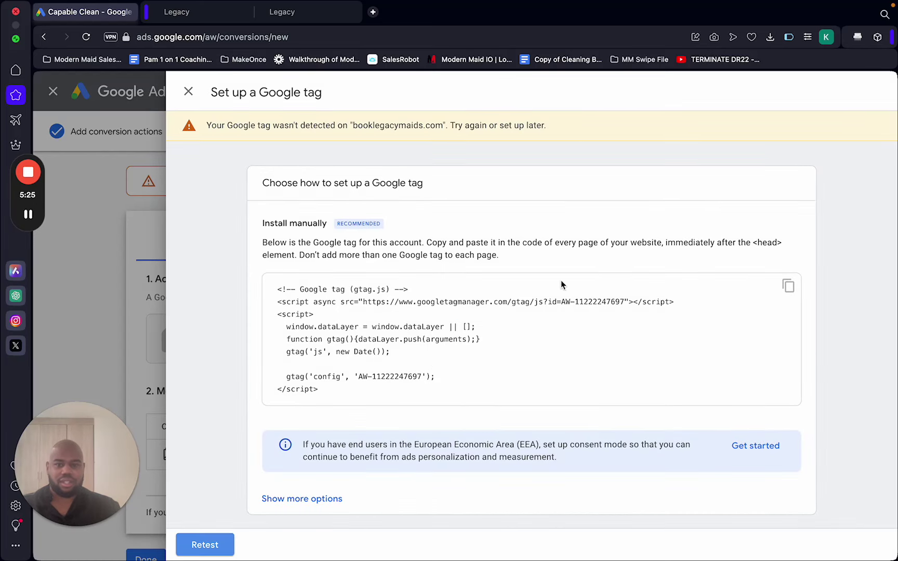
{"action": "scroll", "coordinate": [561, 281], "scroll_direction": "down", "scroll_amount": 1}
{"action": "left_click", "coordinate": [189, 91]}
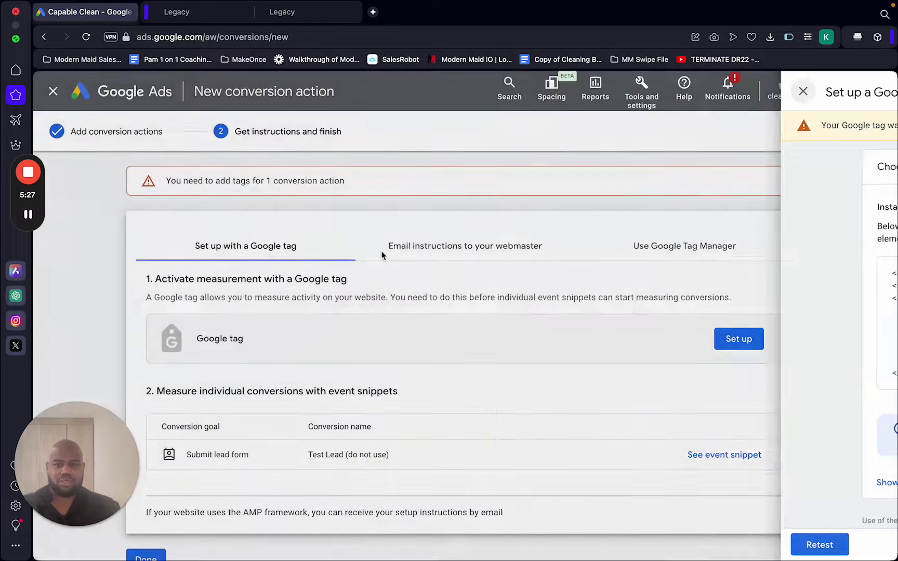
Step: Copy the Page load event snippet for "Test Lead (do not use)" and switch to the GoHighLevel page builder
{"action": "scroll", "coordinate": [551, 351], "scroll_direction": "down", "scroll_amount": 1}
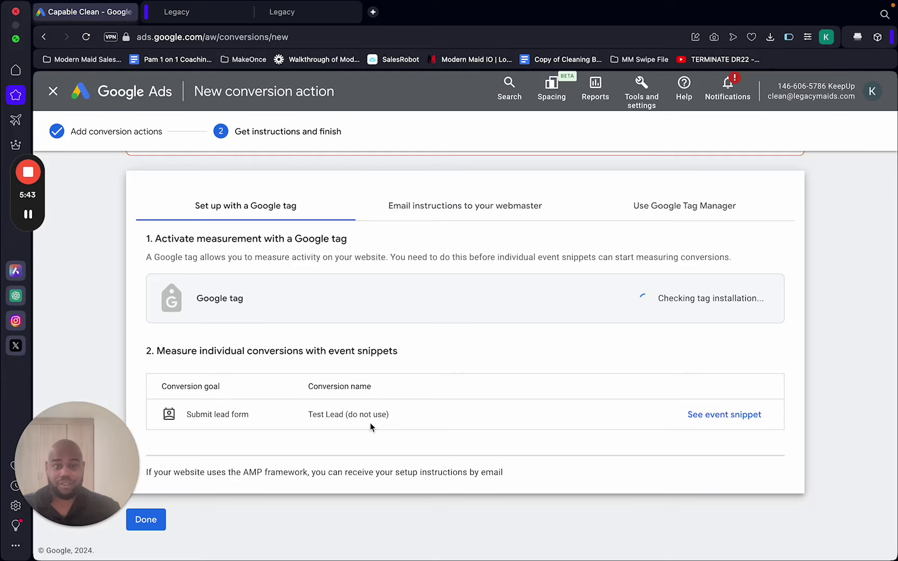
{"action": "left_click", "coordinate": [723, 415]}
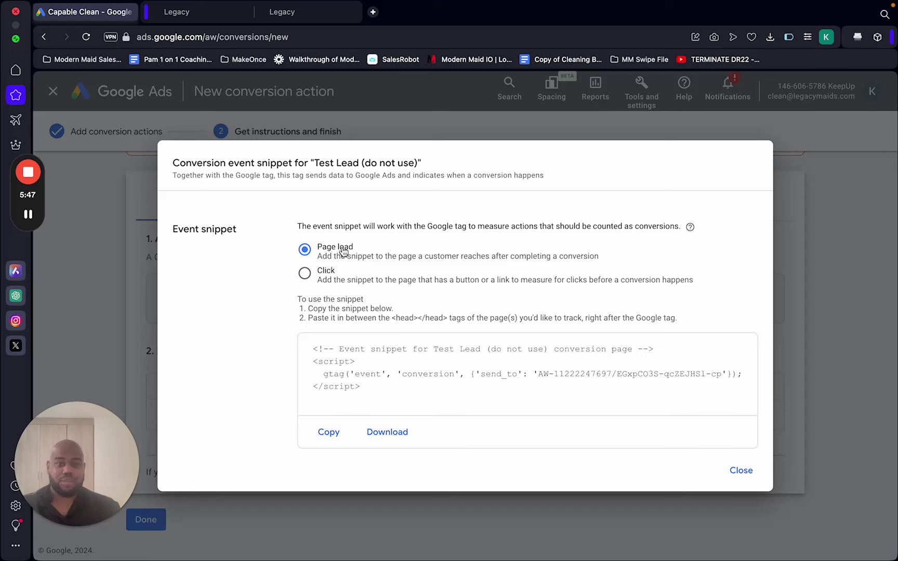
{"action": "left_click", "coordinate": [327, 432]}
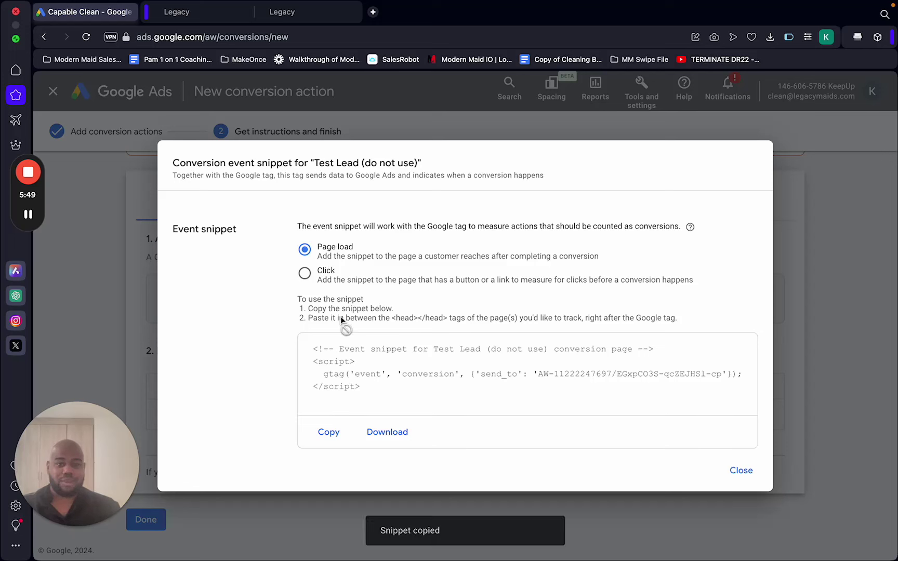
{"action": "left_click", "coordinate": [295, 13]}
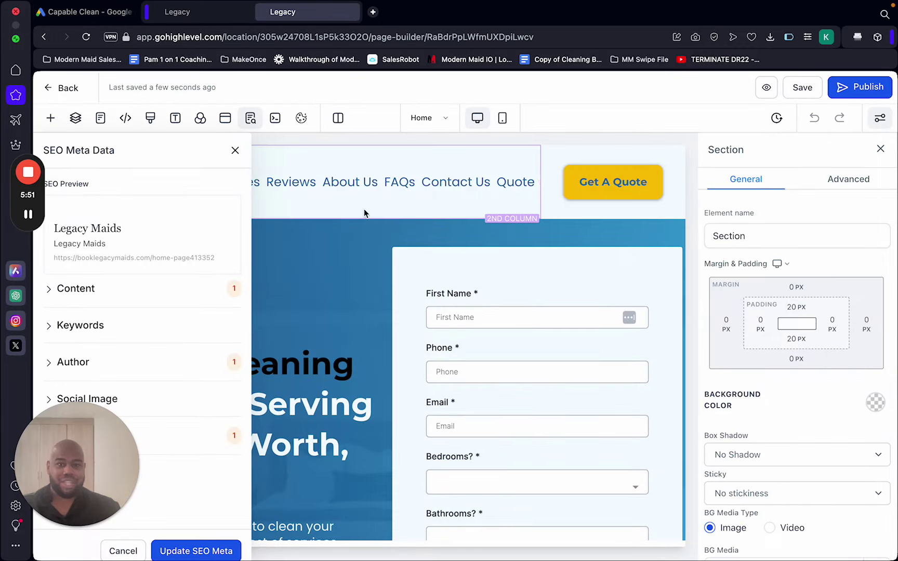
Step: Open the Thank you page and add the copied event snippet below the Google tag in its header tracking code, saving the code
{"action": "left_click", "coordinate": [234, 150]}
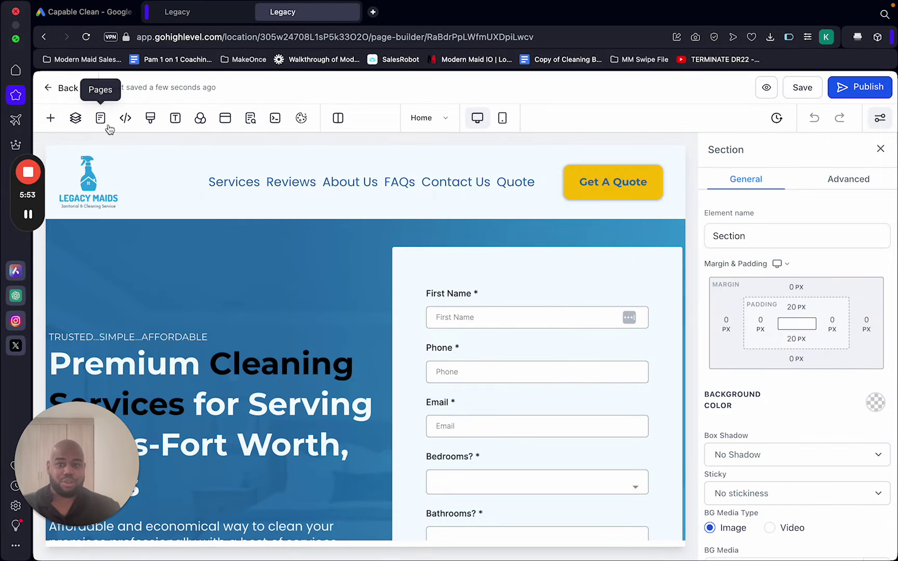
{"action": "left_click", "coordinate": [102, 120]}
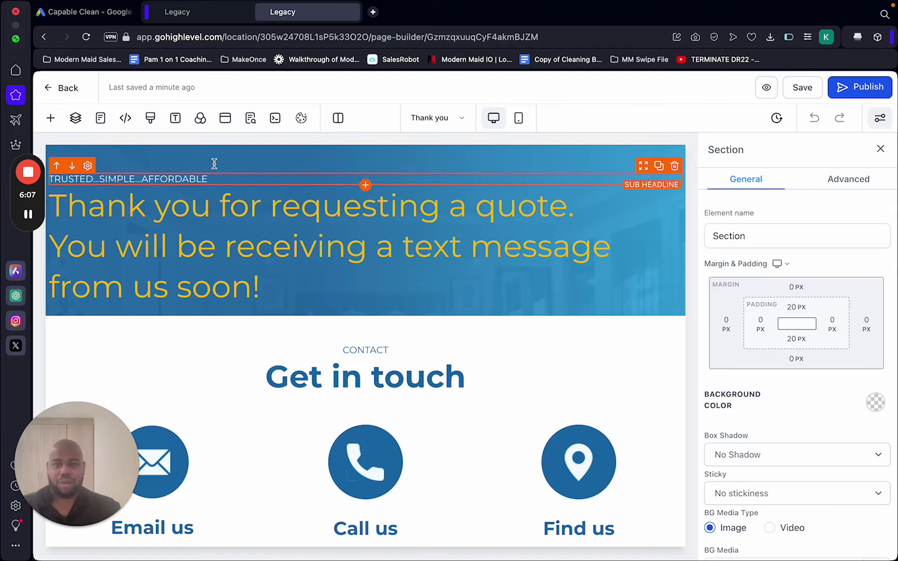
{"action": "left_click", "coordinate": [126, 119]}
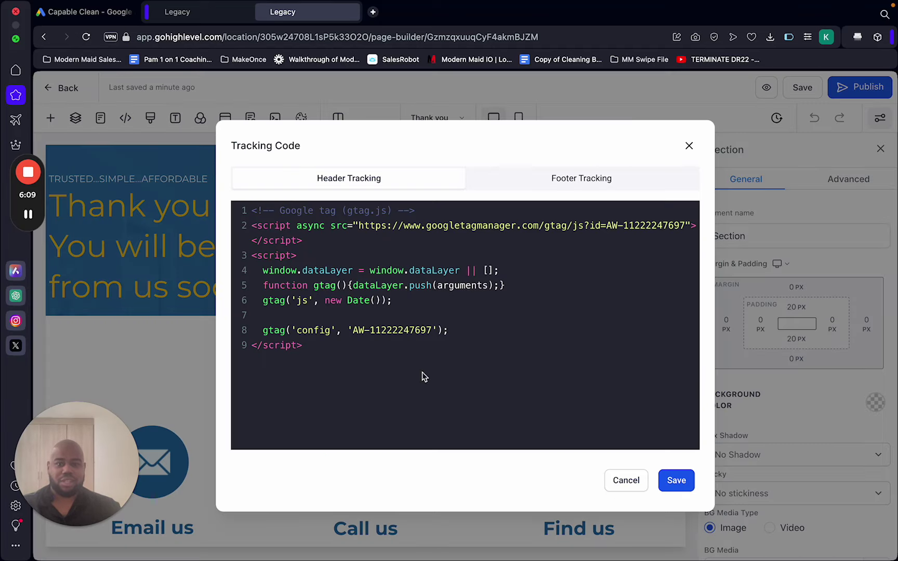
{"action": "left_click", "coordinate": [321, 346]}
{"action": "key", "text": "Return"}
{"action": "key", "text": "super+v"}
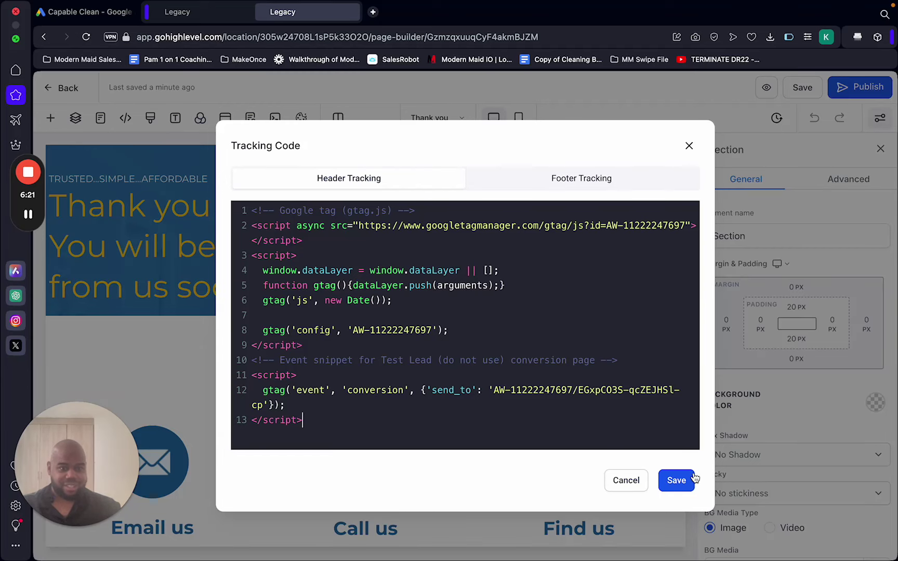
{"action": "left_click", "coordinate": [676, 480]}
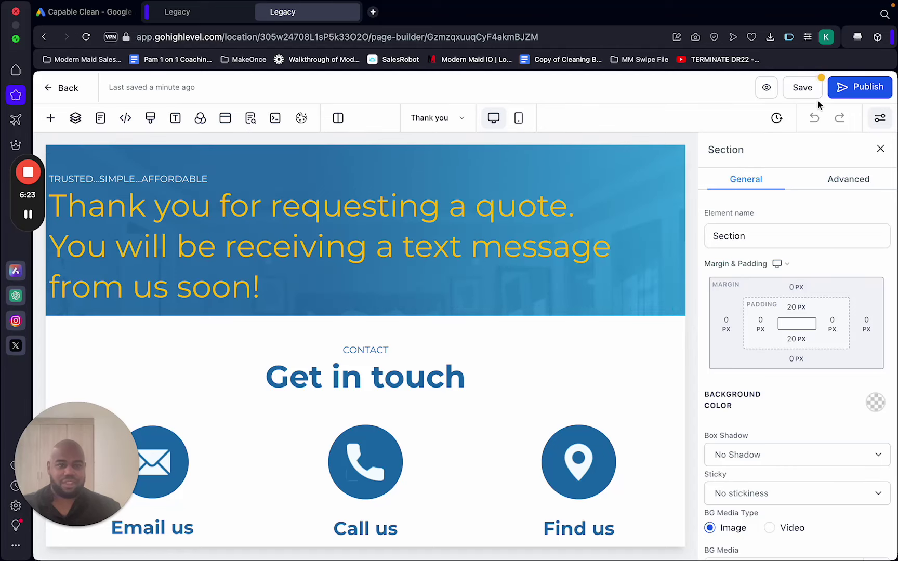
Step: Recheck the Thank you page's header tracking code, then save and publish the page
{"action": "left_click", "coordinate": [133, 119]}
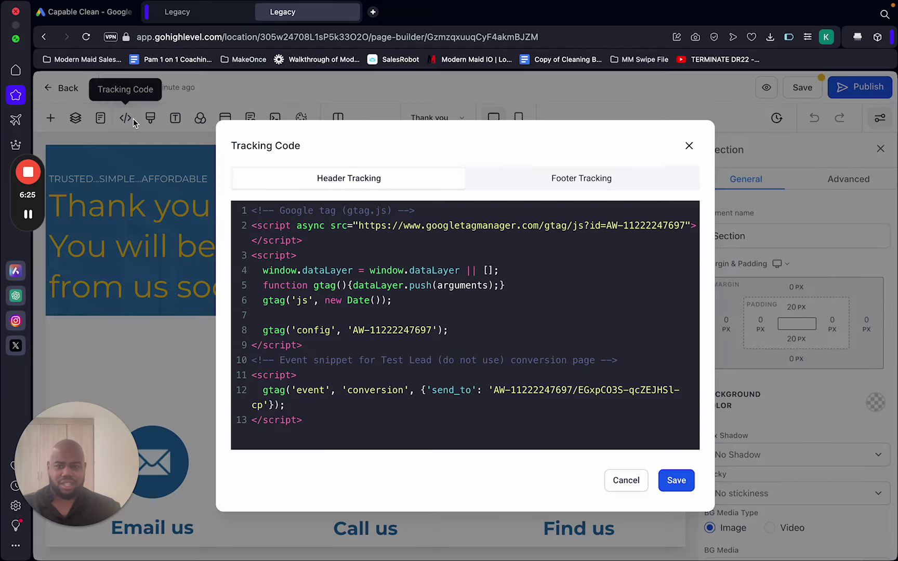
{"action": "left_click", "coordinate": [675, 483]}
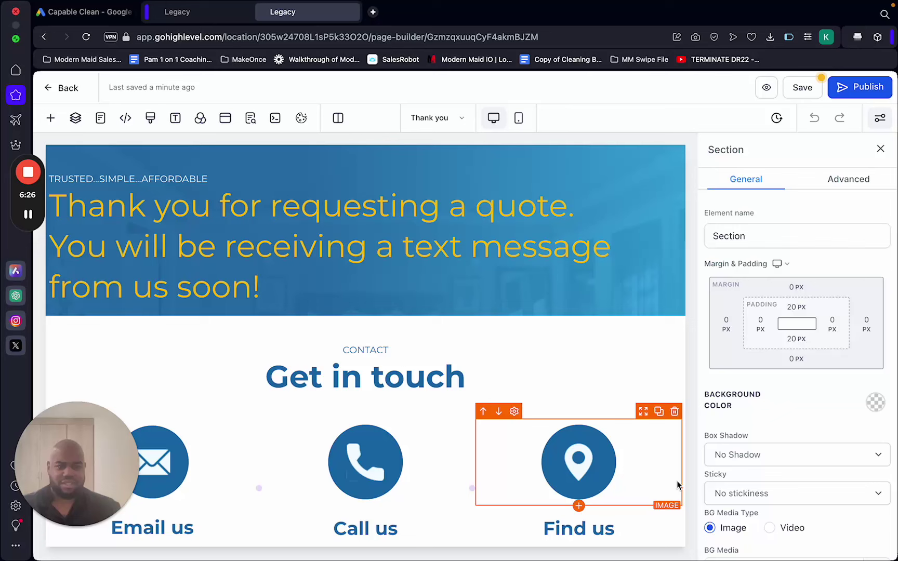
{"action": "left_click", "coordinate": [807, 87]}
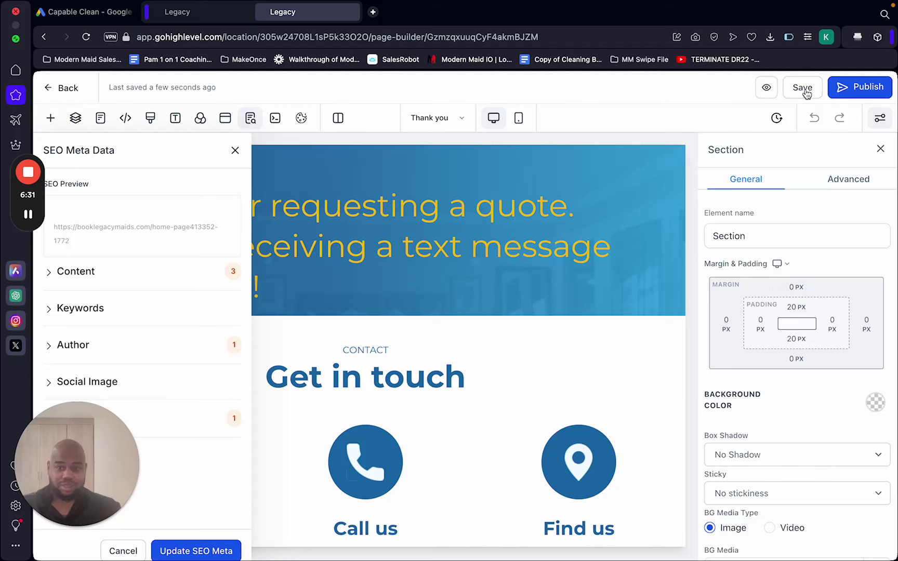
{"action": "left_click", "coordinate": [858, 88]}
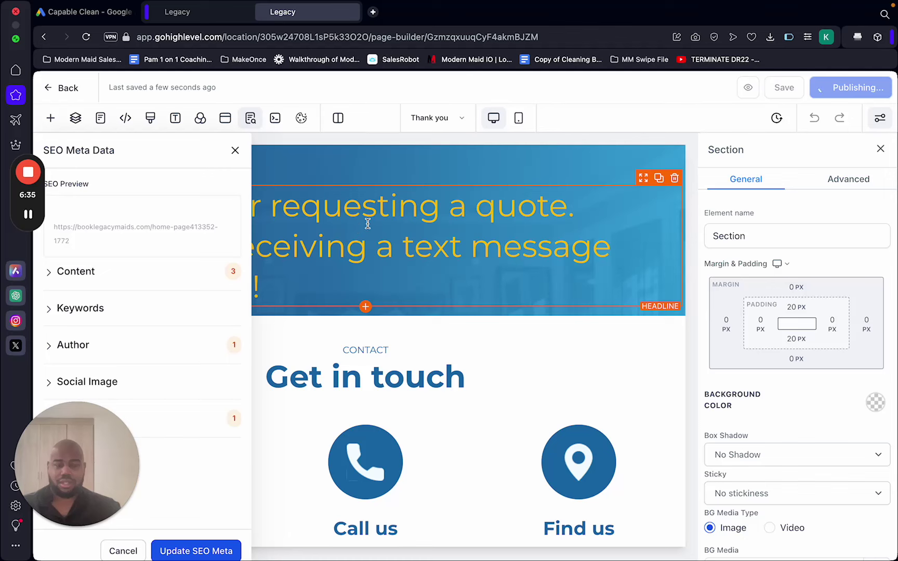
Step: Return to Google Ads, close the event snippet and finish the conversion action setup
{"action": "left_click", "coordinate": [202, 15]}
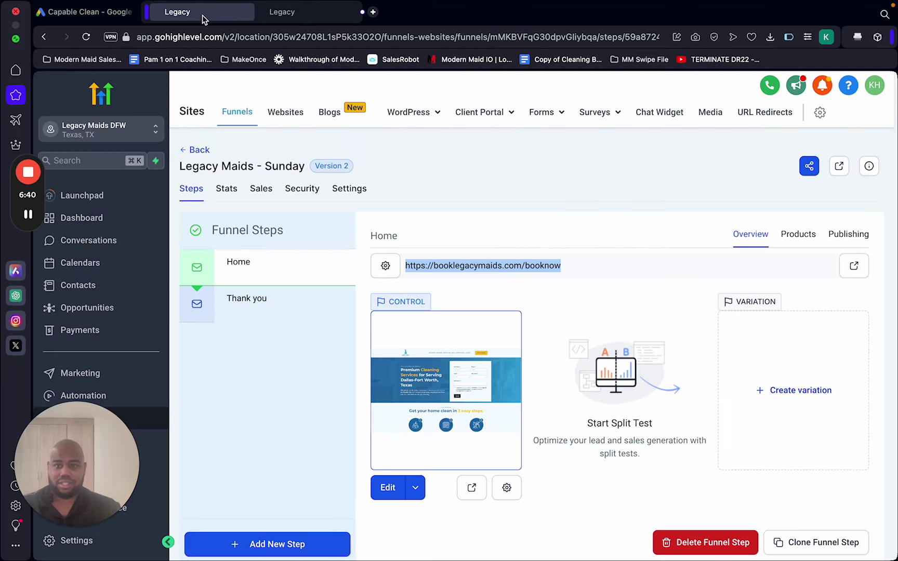
{"action": "left_click", "coordinate": [90, 11]}
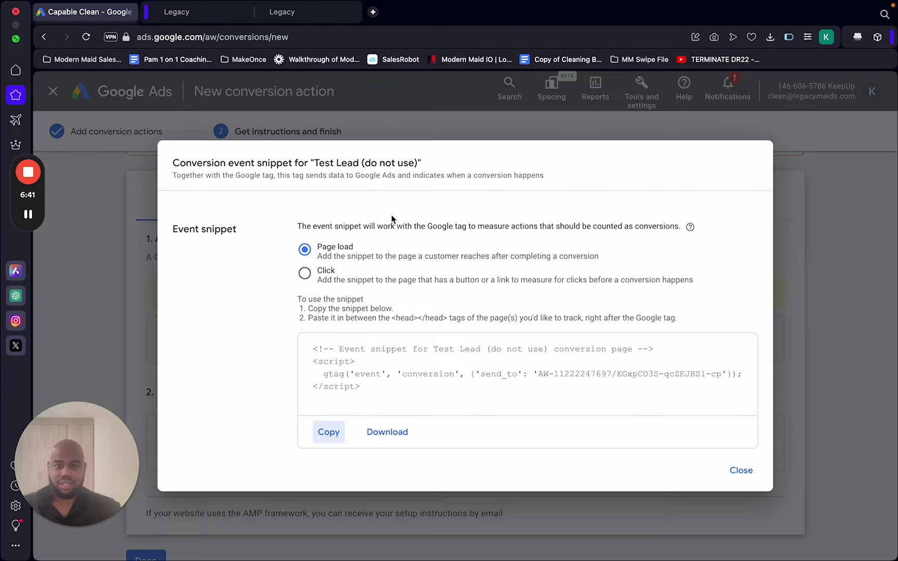
{"action": "left_click", "coordinate": [742, 471]}
{"action": "scroll", "coordinate": [359, 320], "scroll_direction": "down", "scroll_amount": 1}
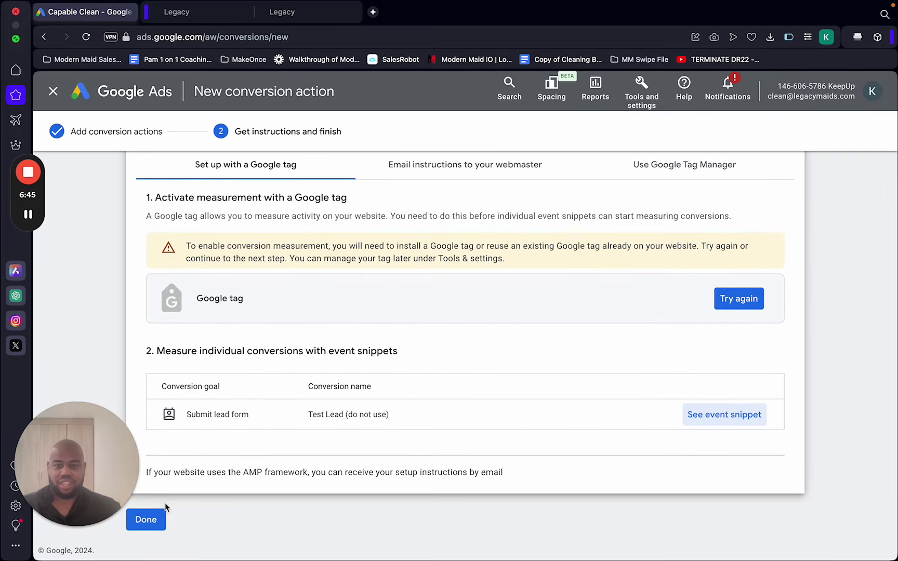
{"action": "left_click", "coordinate": [156, 519]}
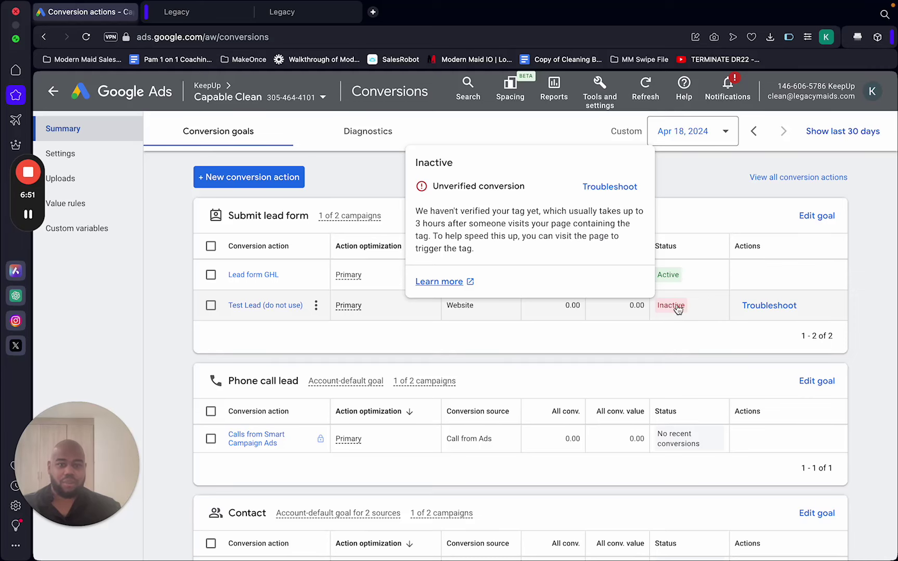
Step: Start troubleshooting "Test Lead (do not use)" with Tag Assistant and clear the prefilled website URL
{"action": "left_click", "coordinate": [772, 306]}
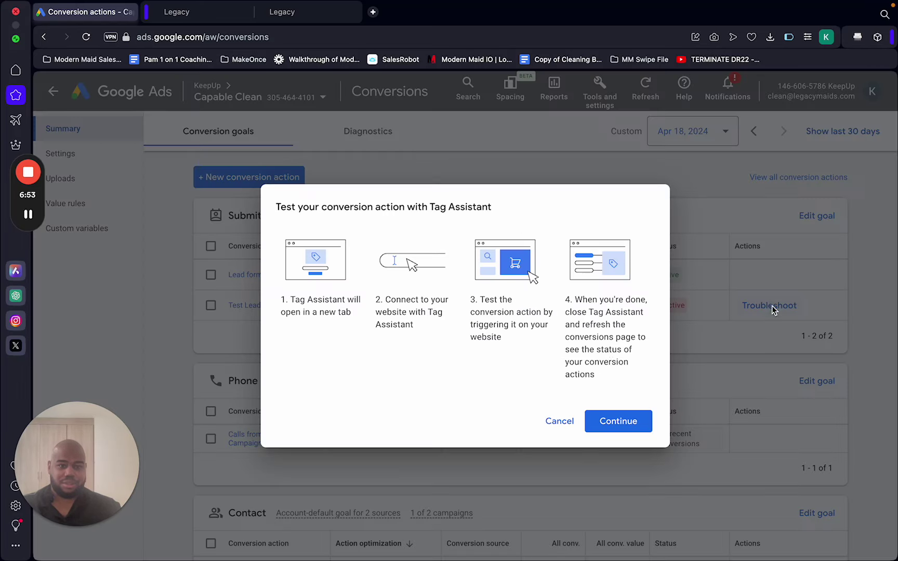
{"action": "left_click", "coordinate": [622, 420]}
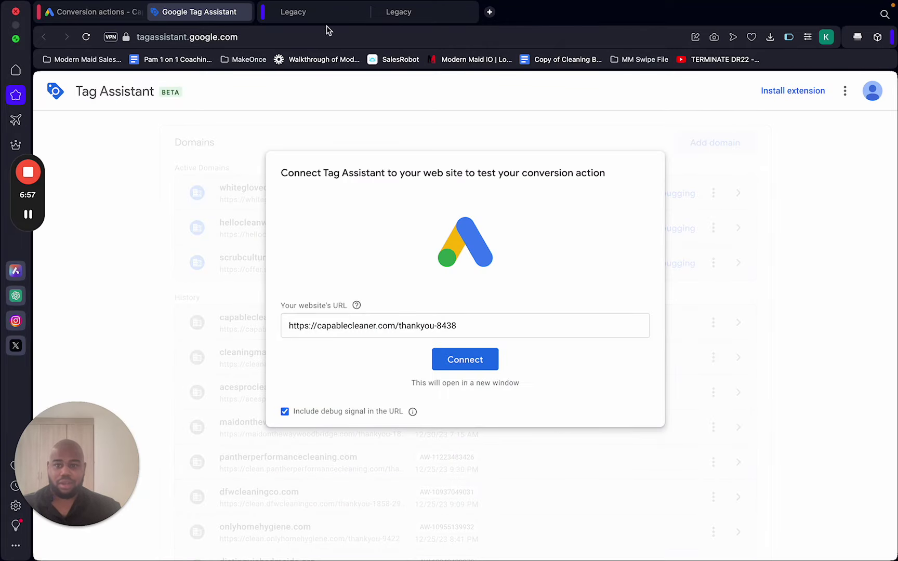
{"action": "left_click", "coordinate": [462, 324]}
{"action": "left_click_drag", "start_coordinate": [462, 325], "coordinate": [271, 325]}
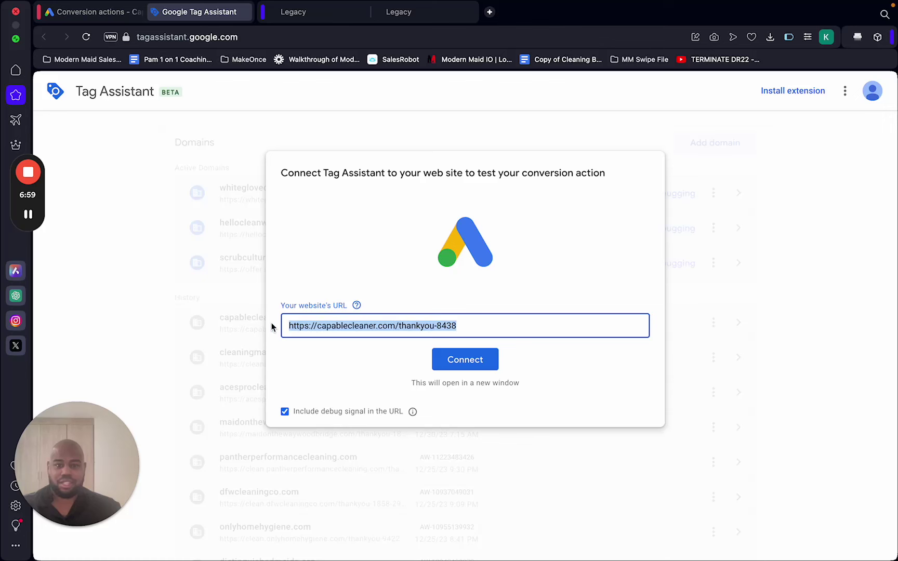
{"action": "key", "text": "BackSpace"}
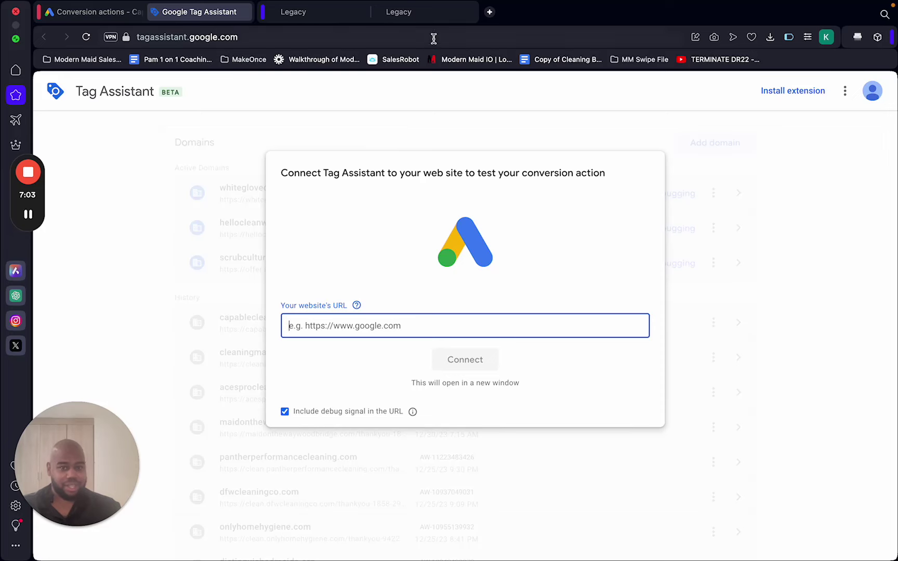
{"action": "left_click", "coordinate": [420, 13]}
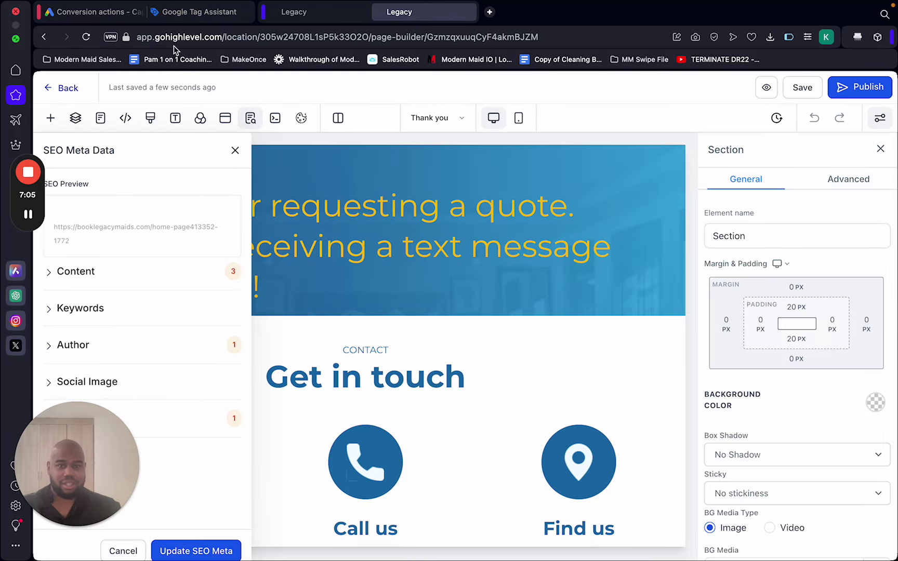
{"action": "left_click", "coordinate": [297, 13]}
{"action": "left_click", "coordinate": [261, 300]}
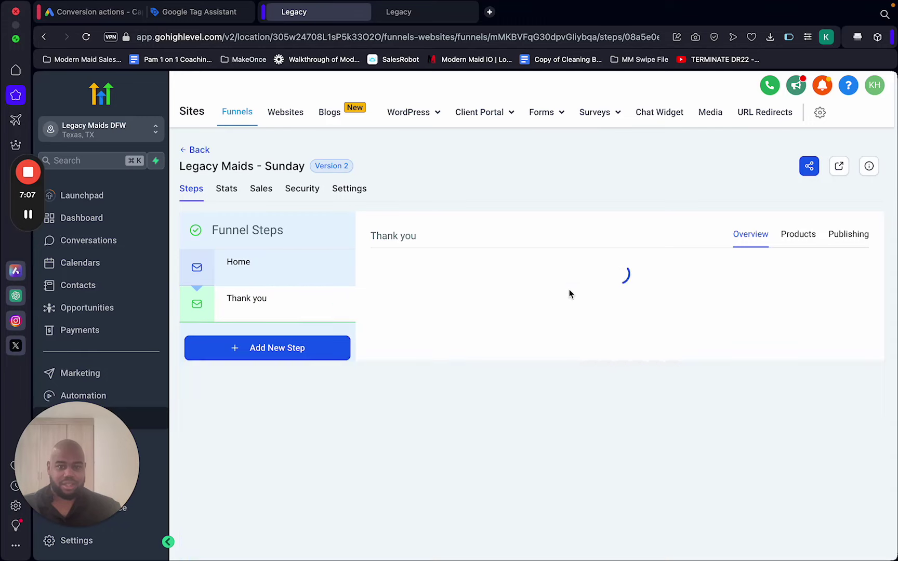
{"action": "left_click", "coordinate": [454, 266]}
{"action": "key", "text": "super+c"}
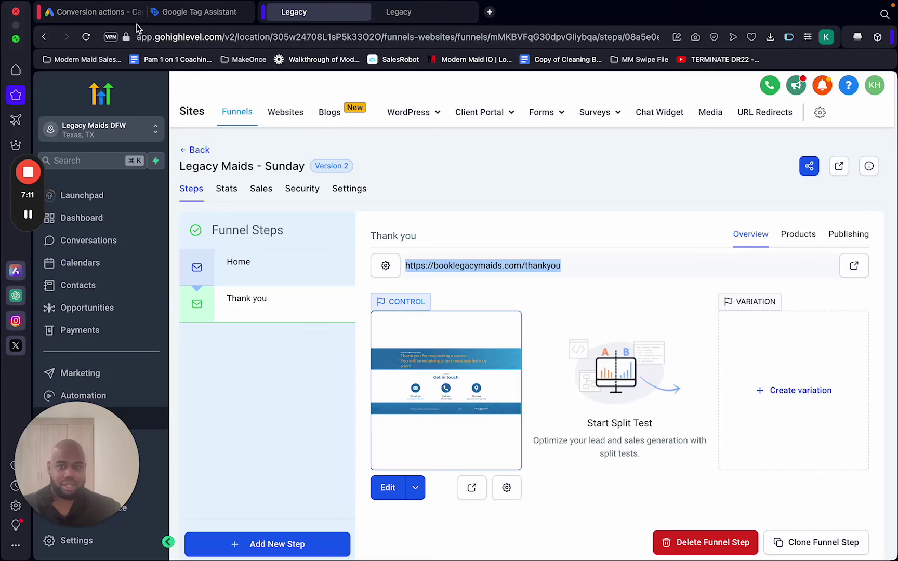
{"action": "left_click", "coordinate": [111, 21]}
{"action": "left_click", "coordinate": [211, 21]}
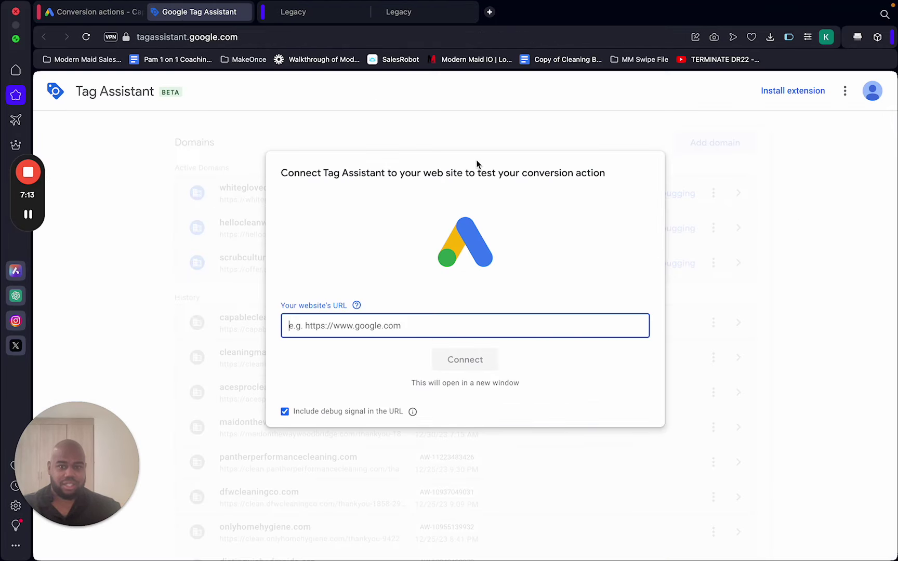
{"action": "key", "text": "super+v"}
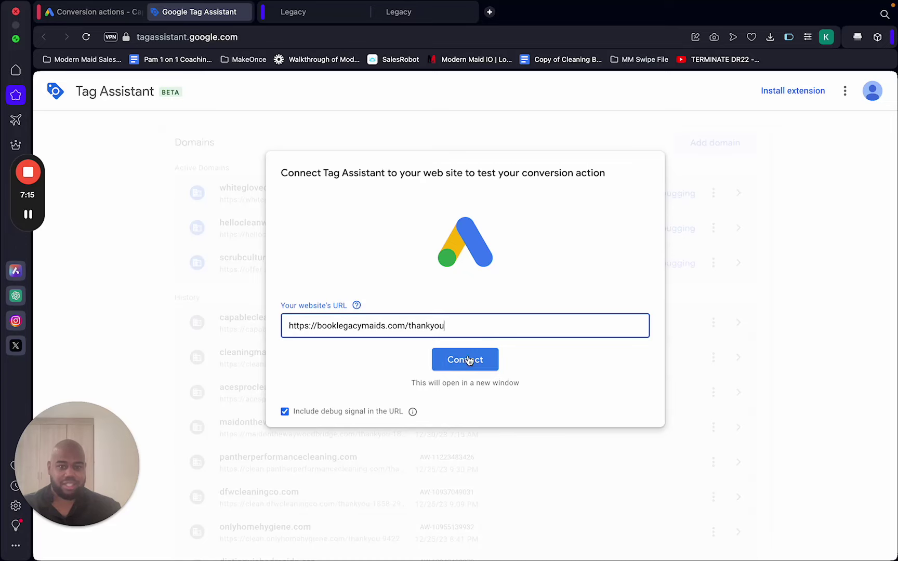
{"action": "left_click", "coordinate": [468, 359]}
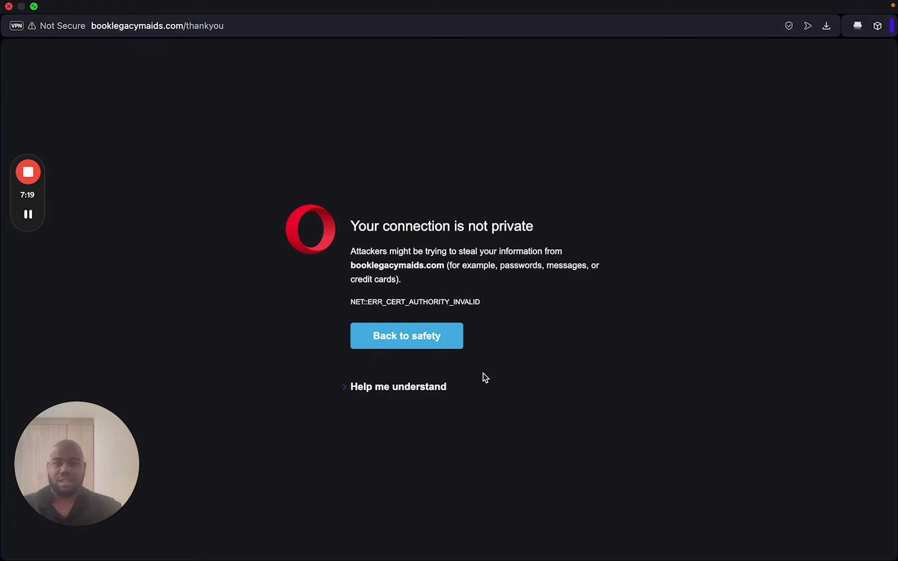
{"action": "left_click", "coordinate": [408, 351]}
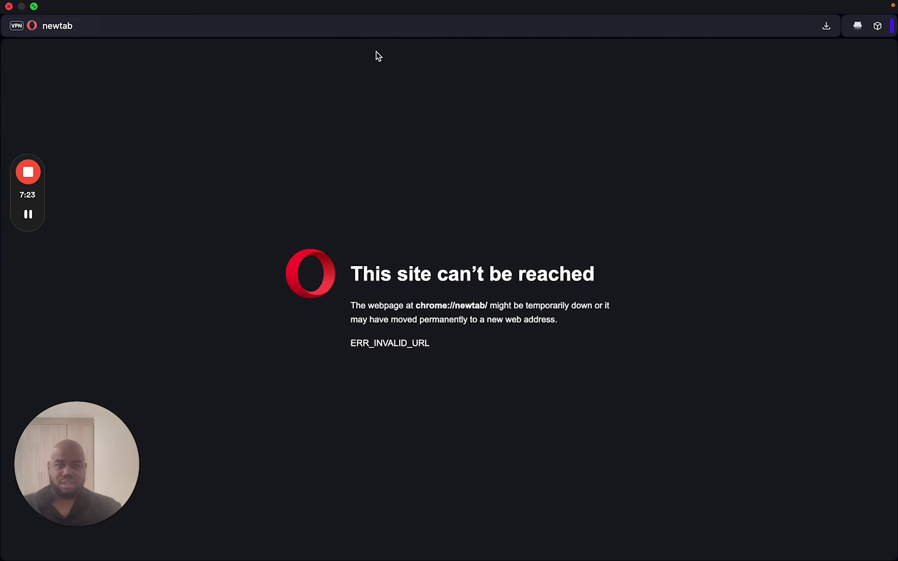
{"action": "left_click", "coordinate": [12, 6]}
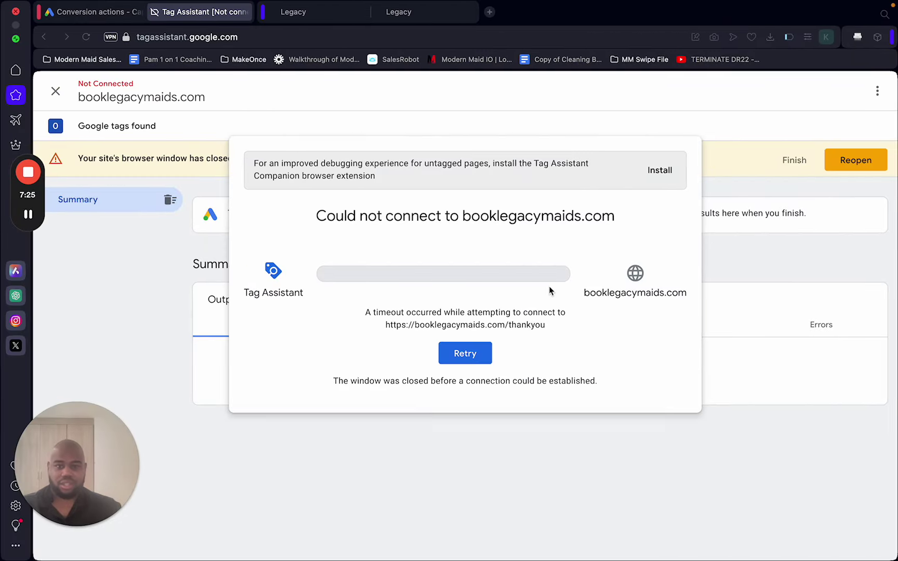
{"action": "left_click", "coordinate": [463, 353]}
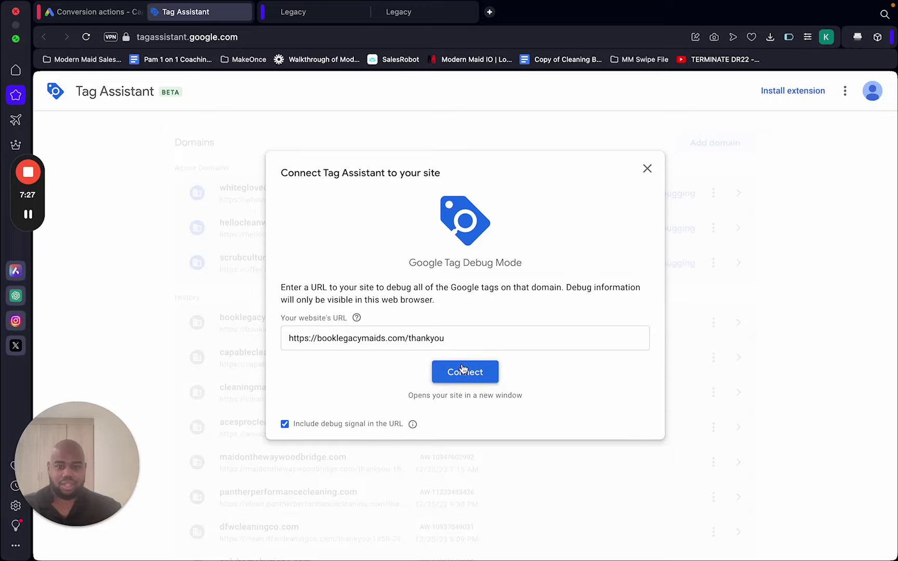
Step: Connect Tag Assistant to the Thank you page, proceeding past the certificate warning, and finish the conversion test
{"action": "left_click", "coordinate": [462, 371]}
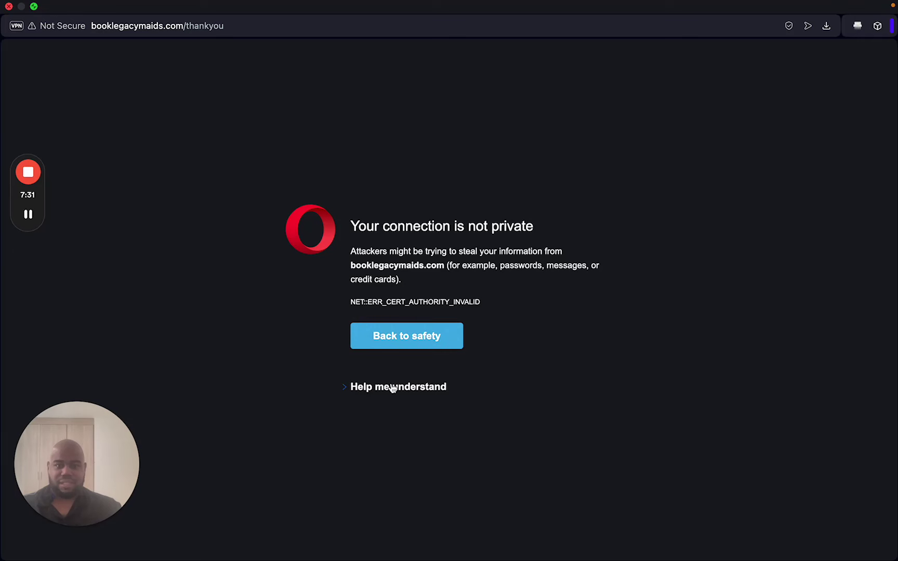
{"action": "left_click", "coordinate": [385, 388]}
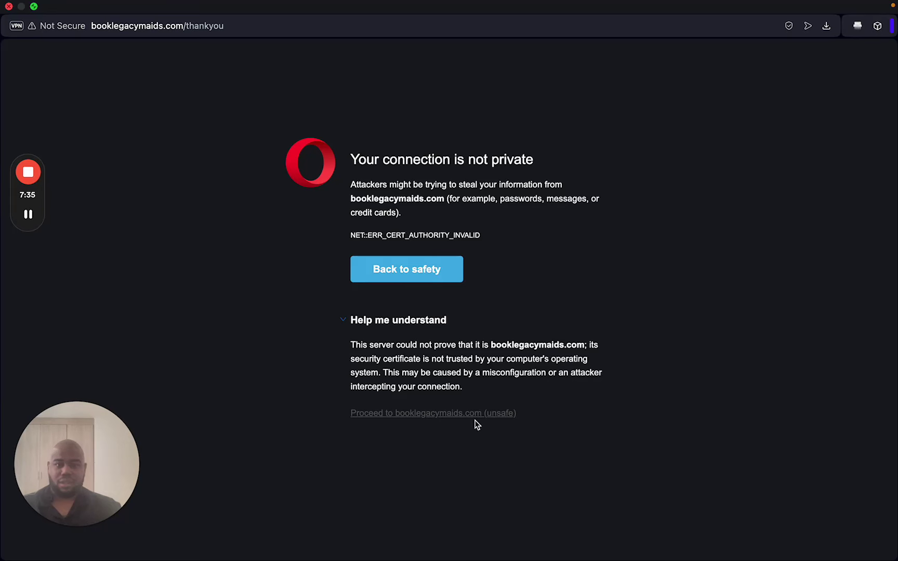
{"action": "left_click", "coordinate": [476, 414]}
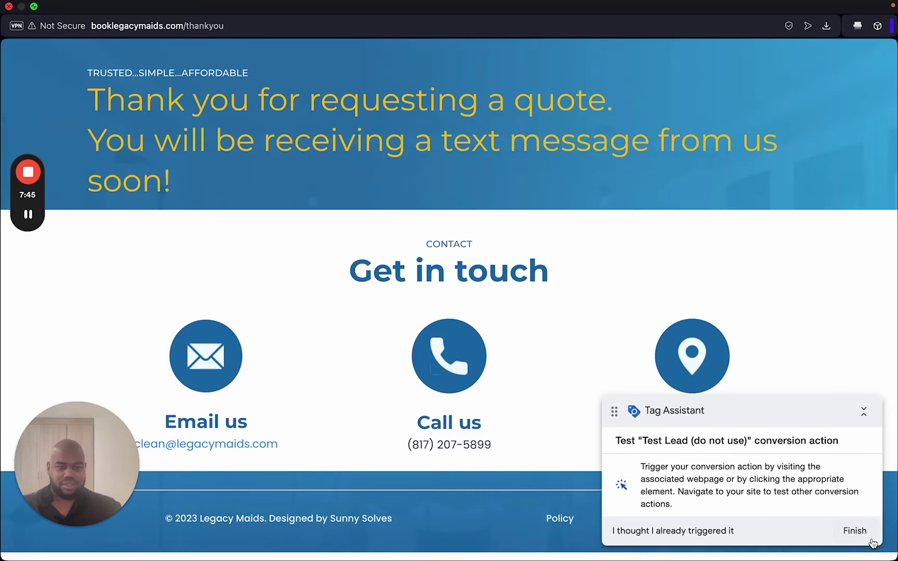
{"action": "left_click", "coordinate": [854, 531]}
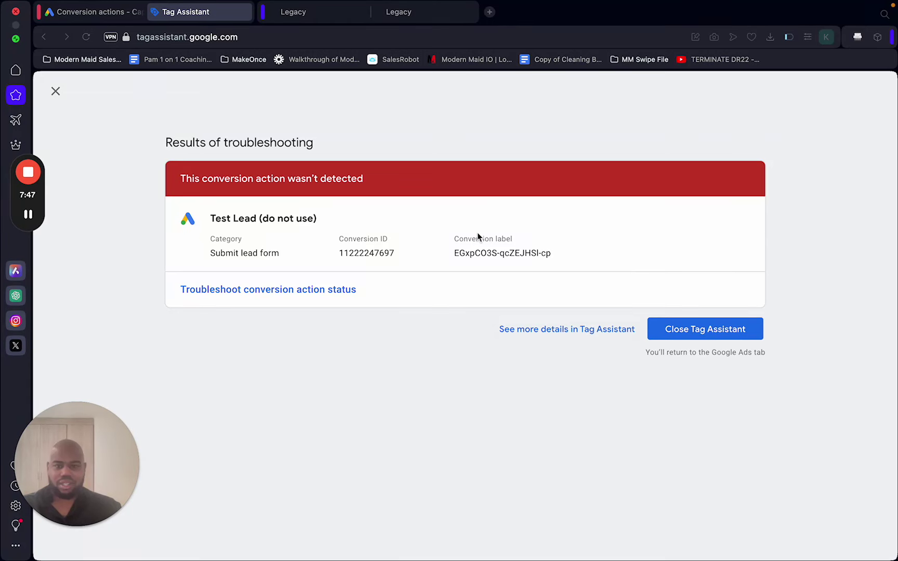
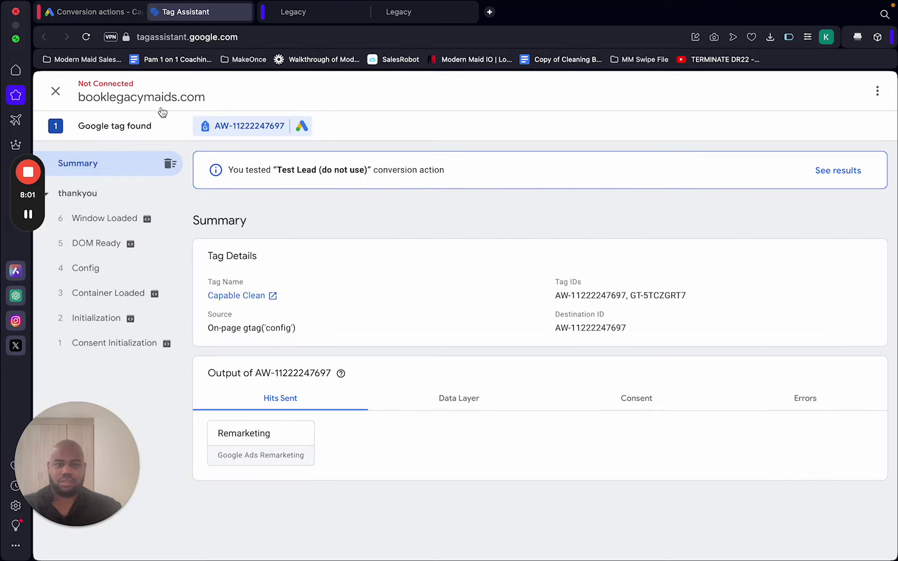
Step: Return to the Google Ads conversion goals and check the status of "Test Lead (do not use)"
{"action": "left_click", "coordinate": [105, 16]}
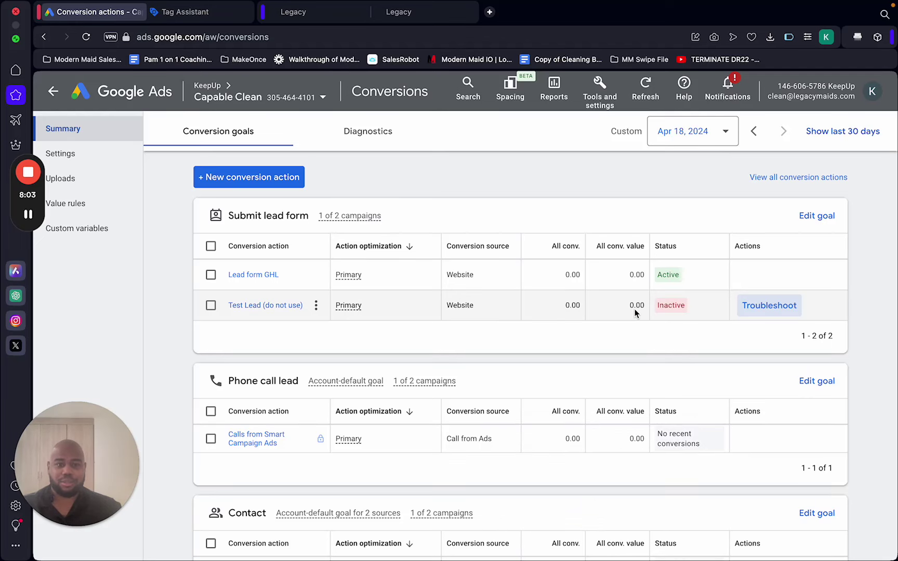
{"action": "mouse_move", "coordinate": [671, 280]}
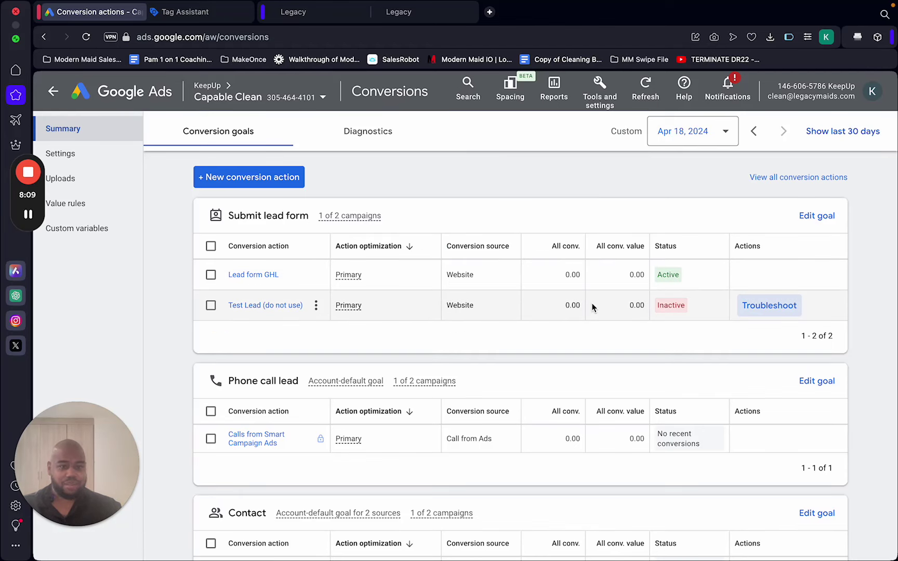
{"action": "left_click", "coordinate": [211, 306]}
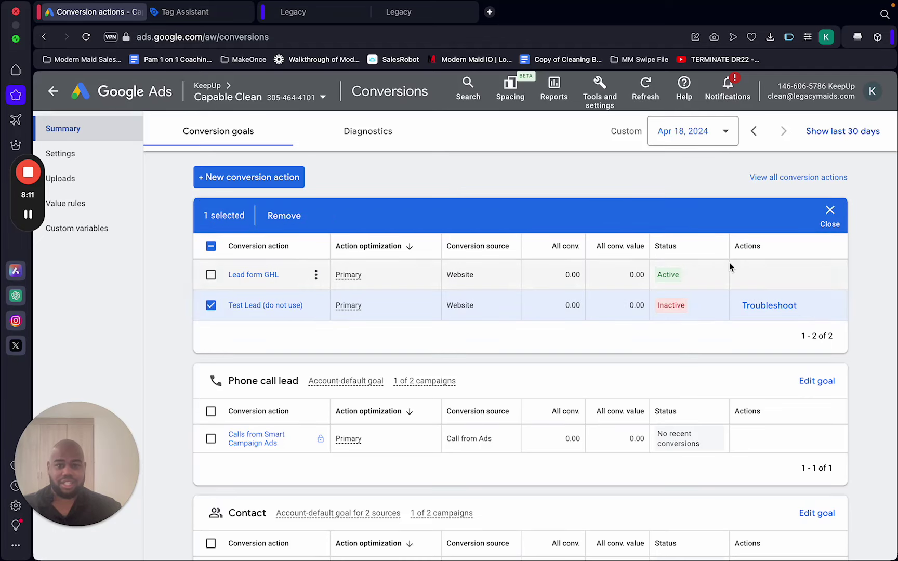
{"action": "left_click", "coordinate": [211, 308]}
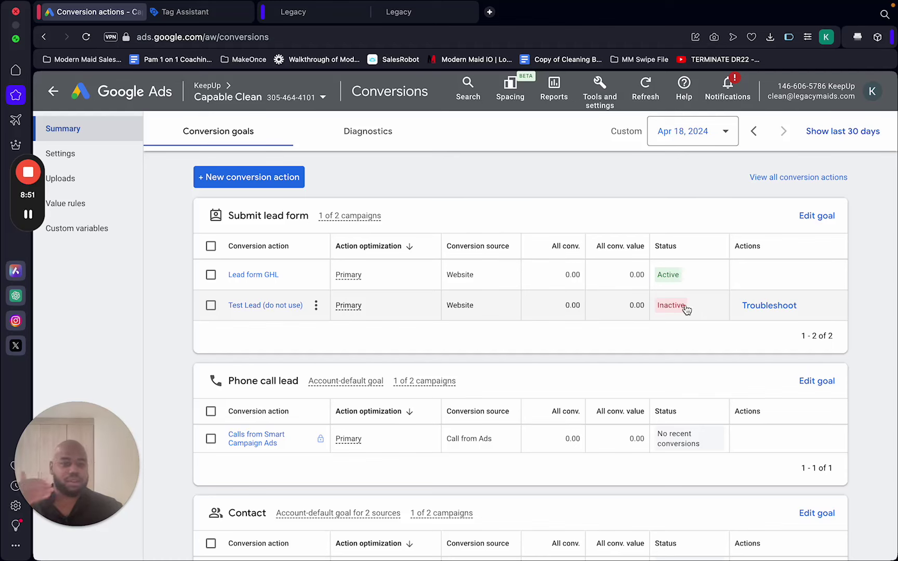
Step: Return to the campaigns overview and start a new Search campaign without a goal's guidance
{"action": "mouse_move", "coordinate": [685, 307]}
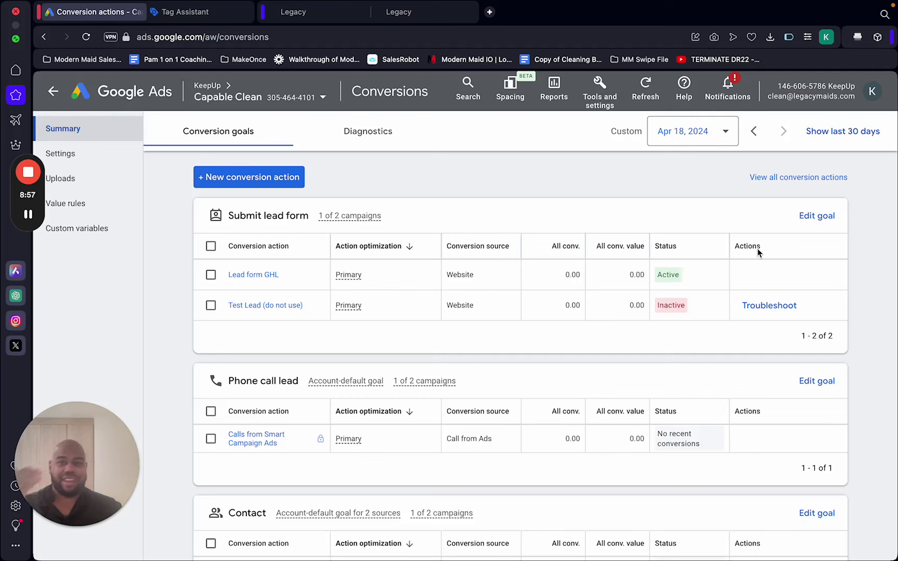
{"action": "left_click", "coordinate": [54, 93]}
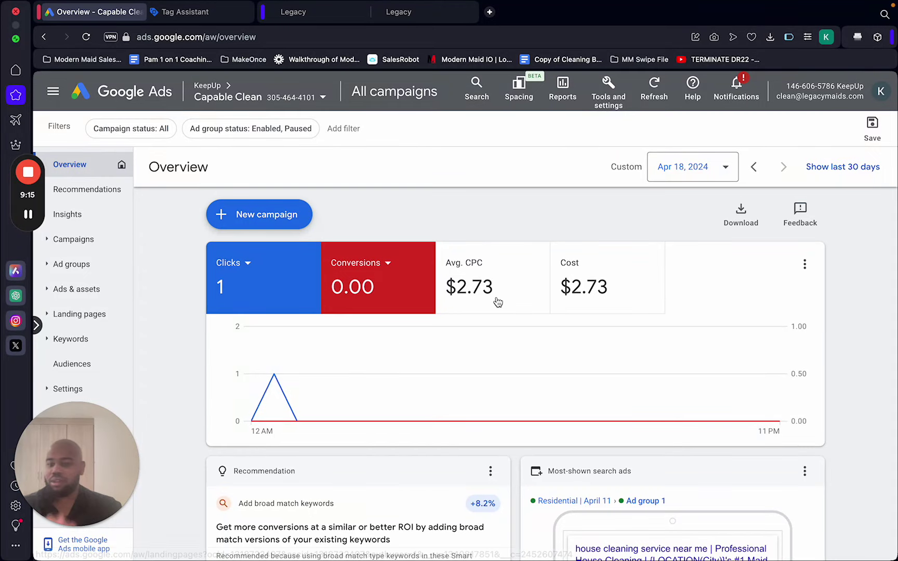
{"action": "left_click", "coordinate": [269, 216]}
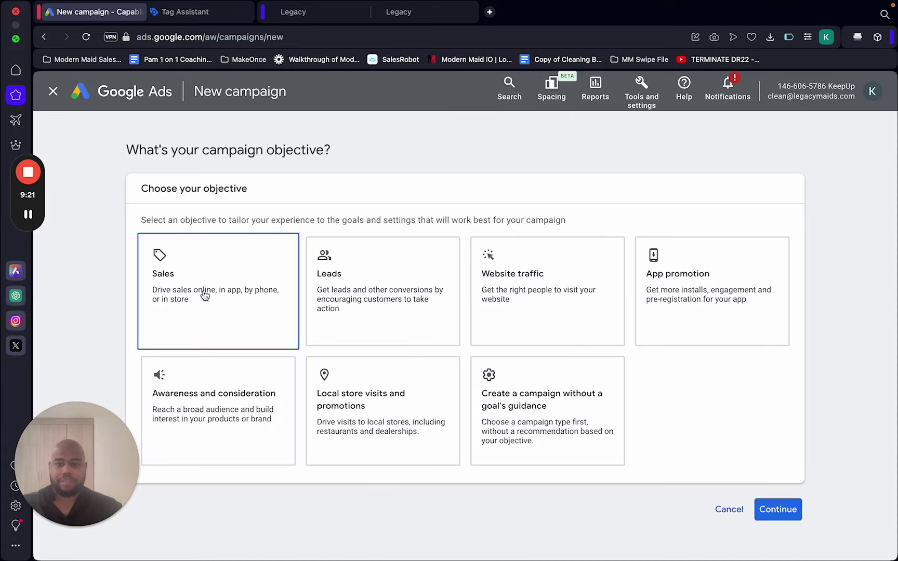
{"action": "scroll", "coordinate": [337, 327], "scroll_direction": "down", "scroll_amount": 1}
{"action": "left_click", "coordinate": [520, 390]}
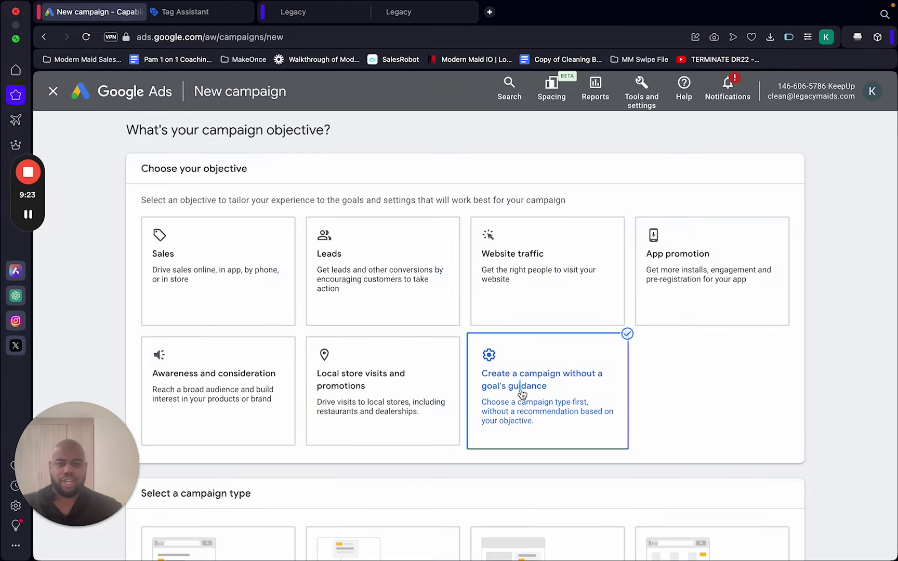
{"action": "scroll", "coordinate": [417, 391], "scroll_direction": "down", "scroll_amount": 6}
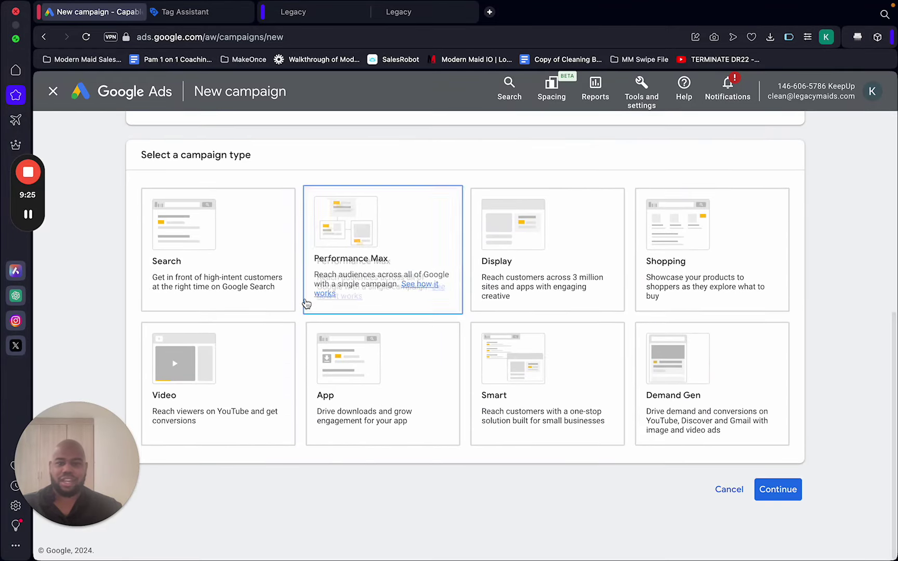
{"action": "left_click", "coordinate": [235, 249]}
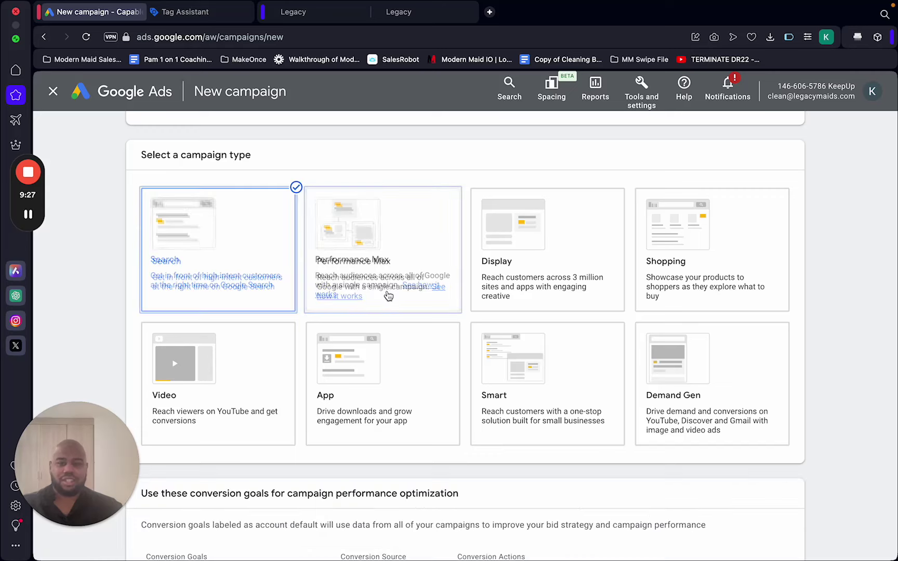
Step: Remove the Contacts goal from the new campaign's conversion goals
{"action": "scroll", "coordinate": [376, 313], "scroll_direction": "down", "scroll_amount": 2}
{"action": "scroll", "coordinate": [376, 313], "scroll_direction": "down", "scroll_amount": 3}
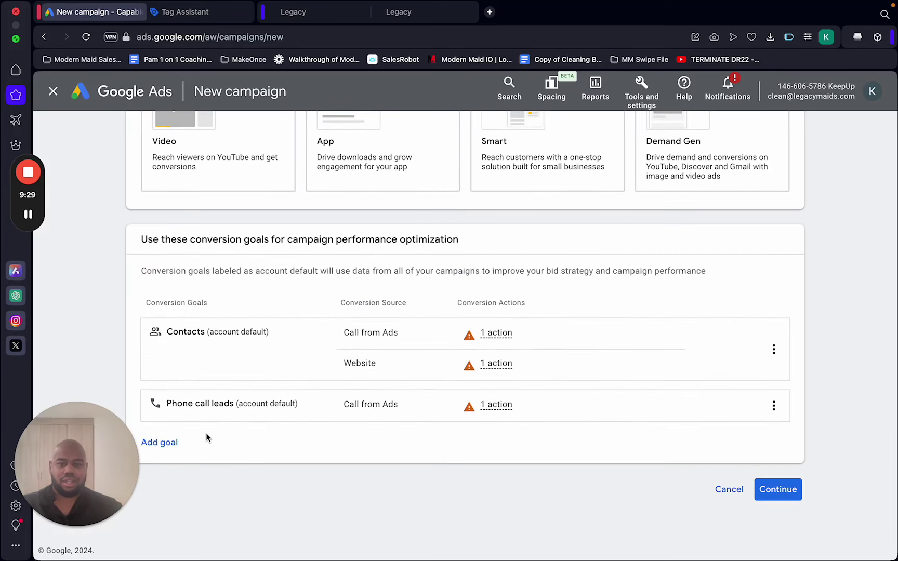
{"action": "left_click", "coordinate": [774, 350]}
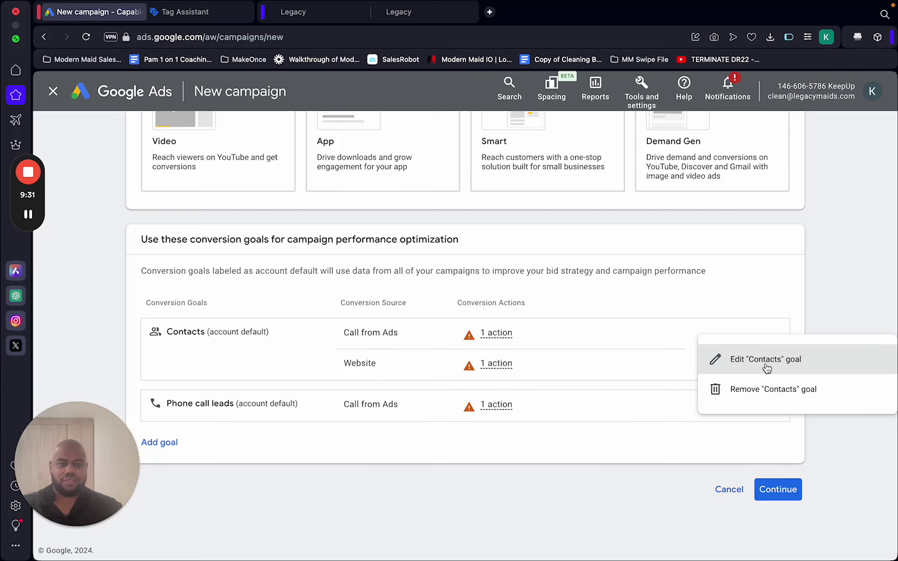
{"action": "left_click", "coordinate": [758, 394]}
{"action": "left_click", "coordinate": [589, 358]}
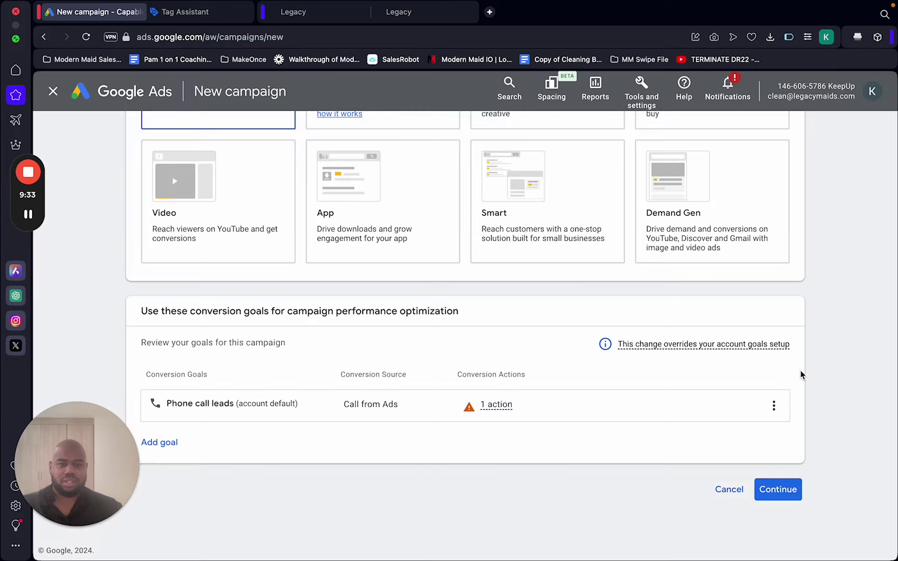
Step: Add Submit lead forms to the campaign's conversion goals and continue
{"action": "left_click", "coordinate": [777, 406]}
{"action": "left_click", "coordinate": [580, 457]}
{"action": "left_click", "coordinate": [167, 444]}
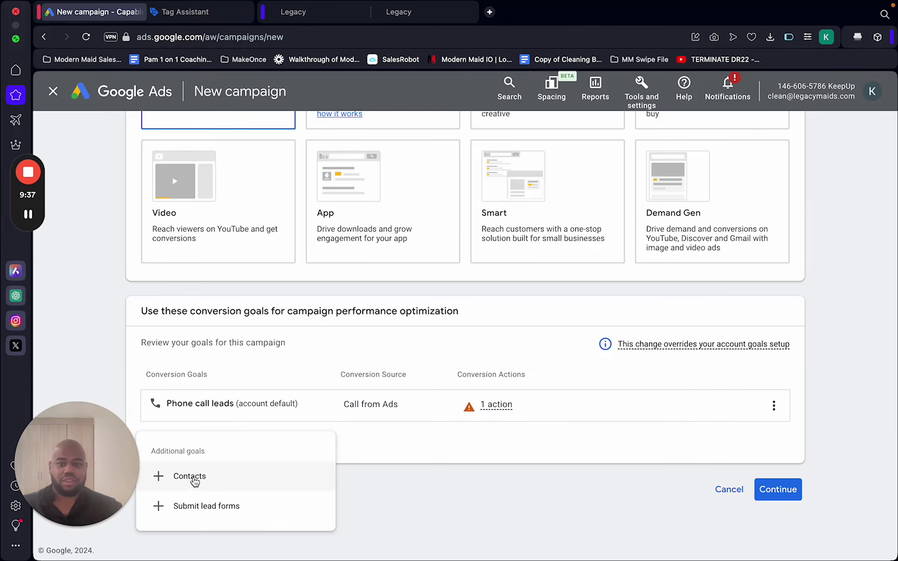
{"action": "left_click", "coordinate": [214, 507]}
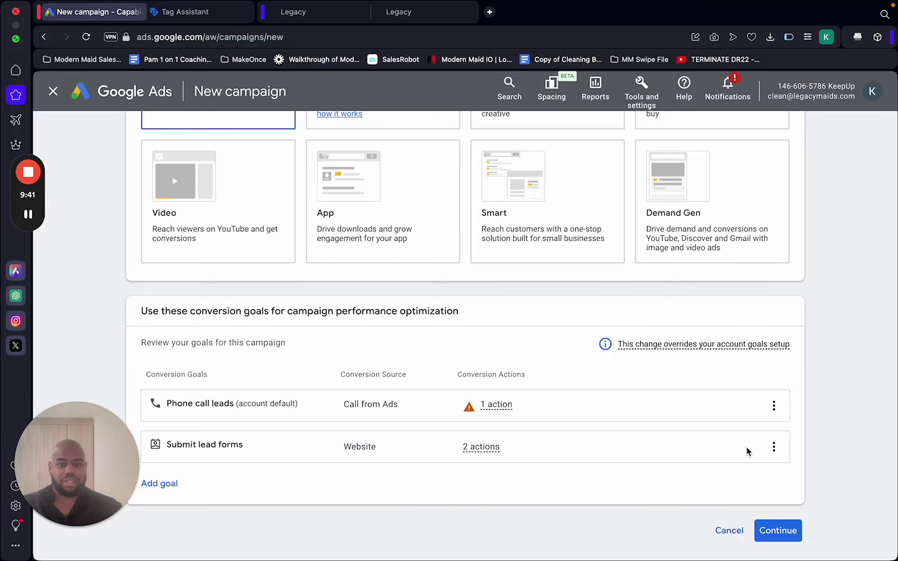
{"action": "scroll", "coordinate": [646, 460], "scroll_direction": "down", "scroll_amount": 1}
{"action": "left_click", "coordinate": [778, 490]}
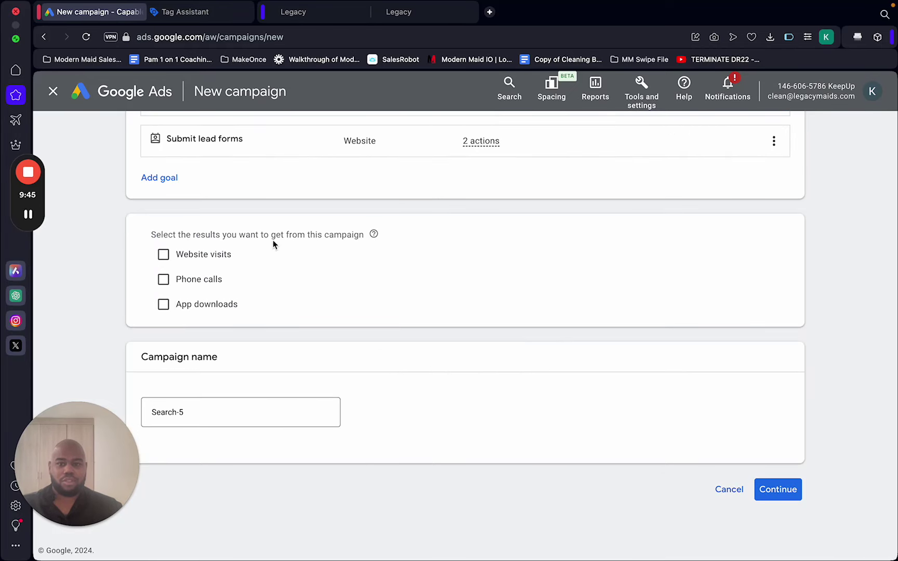
{"action": "left_click", "coordinate": [163, 255]}
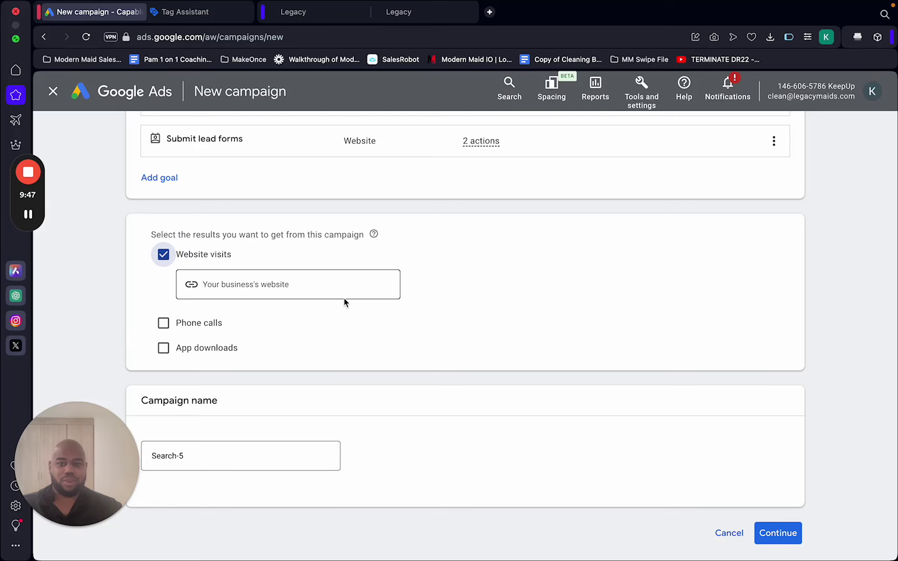
{"action": "left_click", "coordinate": [312, 12]}
{"action": "left_click", "coordinate": [254, 261]}
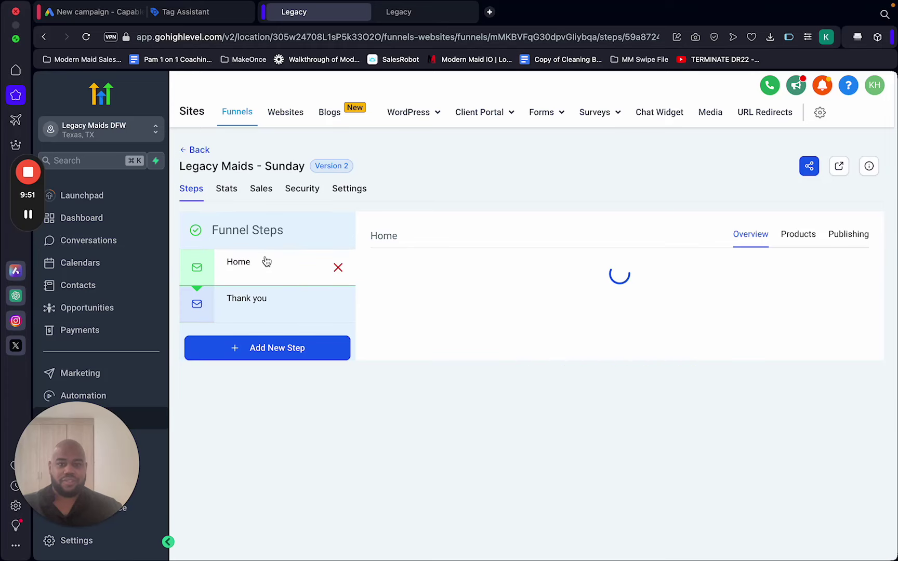
{"action": "key", "text": "super+c"}
{"action": "left_click", "coordinate": [191, 12]}
{"action": "left_click", "coordinate": [99, 13]}
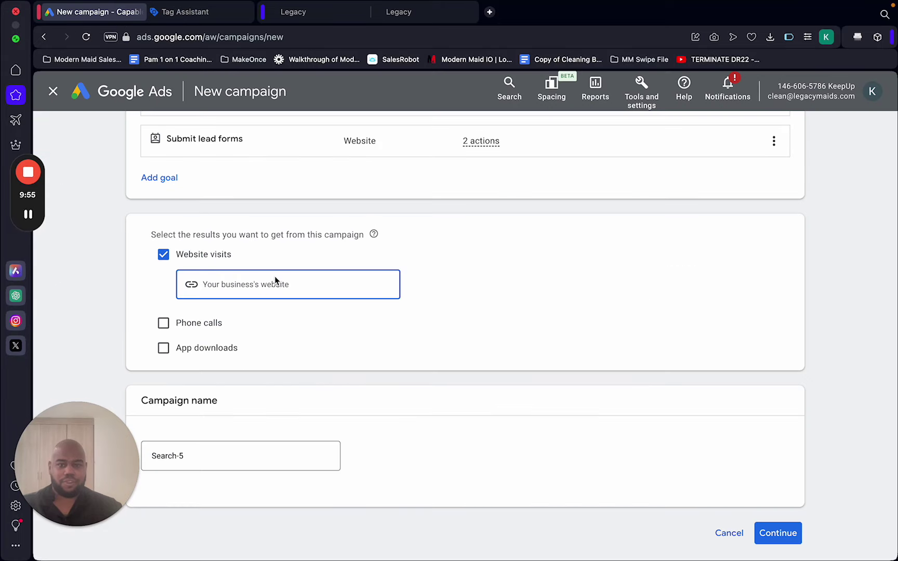
{"action": "key", "text": "super+v"}
{"action": "left_click", "coordinate": [507, 290]}
{"action": "scroll", "coordinate": [370, 385], "scroll_direction": "down", "scroll_amount": 2}
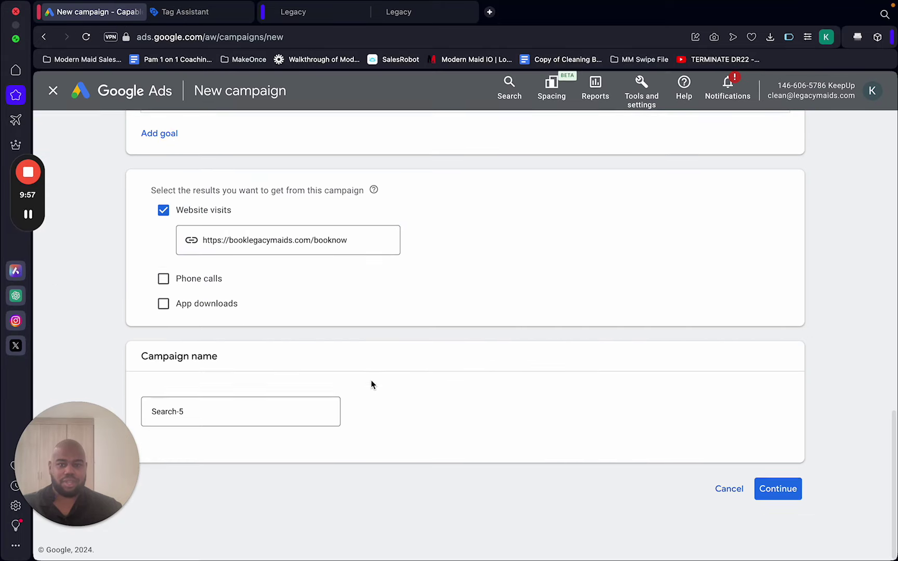
Step: Name the campaign "Test account" and continue to the bidding settings
{"action": "left_click", "coordinate": [222, 417]}
{"action": "key", "text": "BackSpace"}
{"action": "type", "text": "T"}
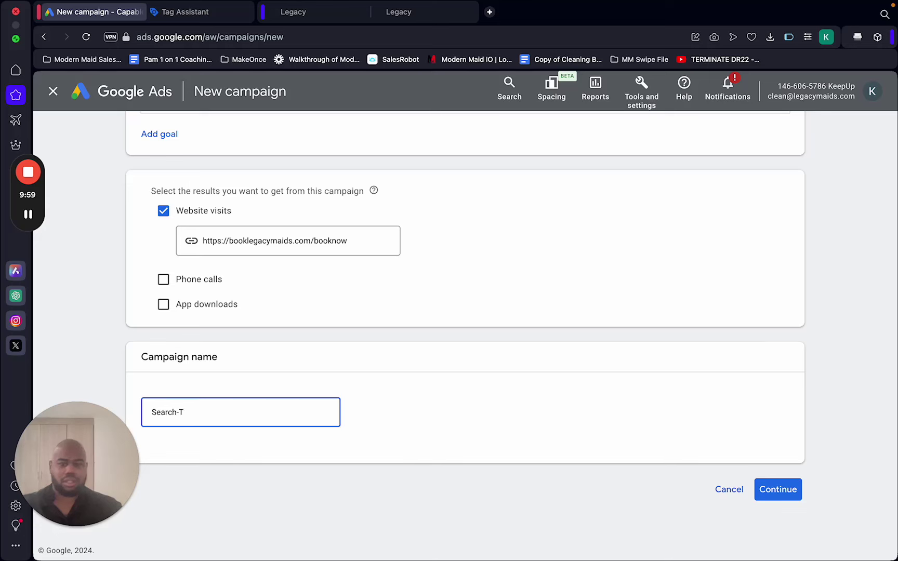
{"action": "key", "text": "super+a"}
{"action": "type", "text": "Test account"}
{"action": "left_click", "coordinate": [788, 488]}
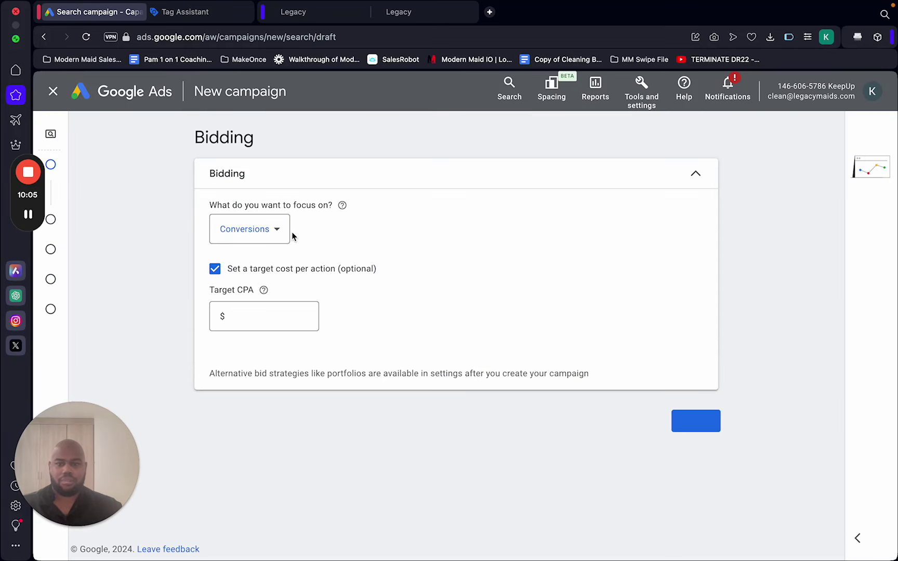
Step: Set the target CPA to $48.99 for bidding on conversions
{"action": "left_click", "coordinate": [268, 315]}
{"action": "type", "text": "48.99"}
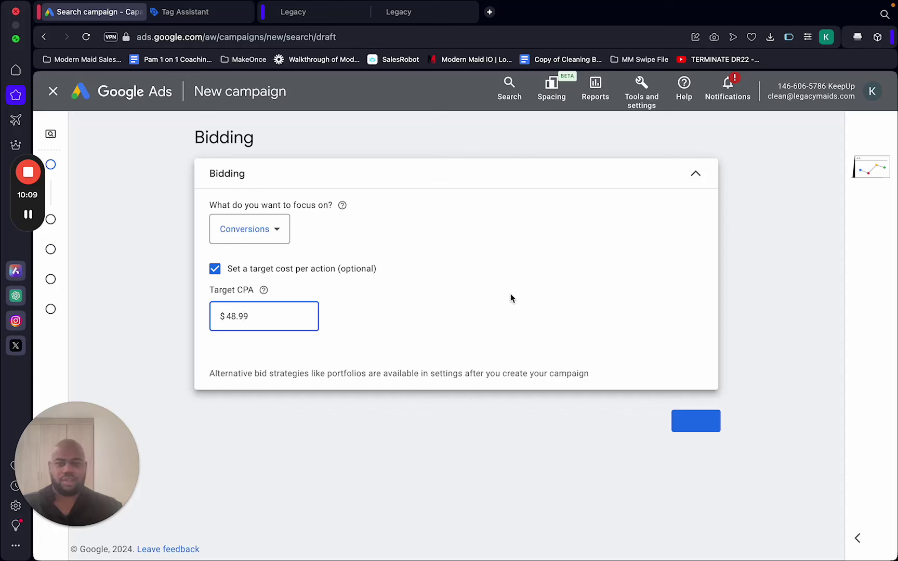
{"action": "left_click", "coordinate": [664, 335]}
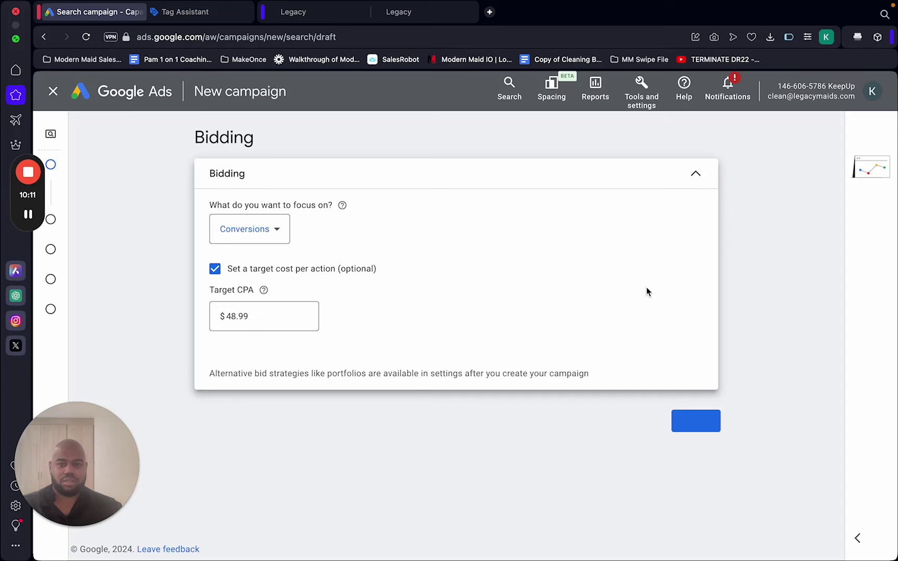
Step: Proceed to the campaign settings and exclude Google search partners and the Google Display Network
{"action": "left_click", "coordinate": [710, 425]}
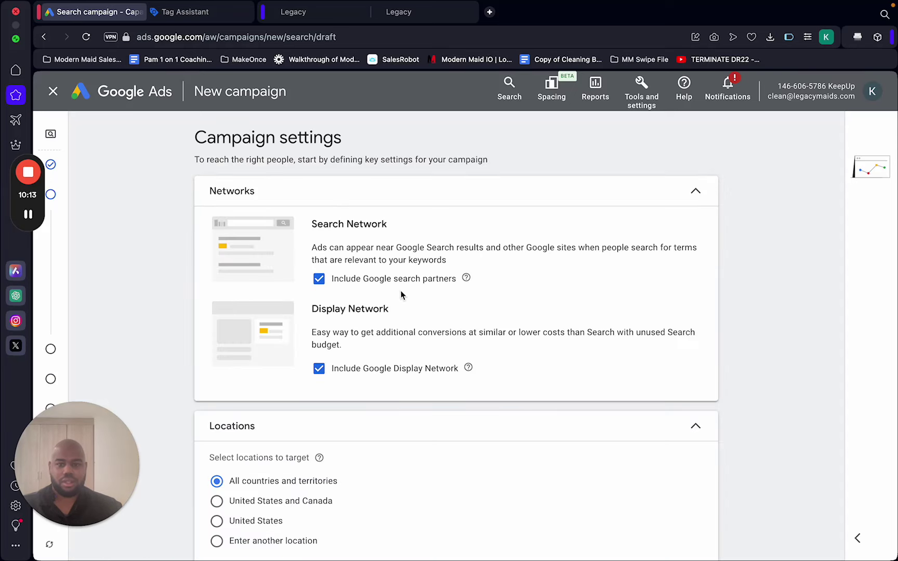
{"action": "left_click", "coordinate": [319, 279]}
{"action": "left_click", "coordinate": [318, 369]}
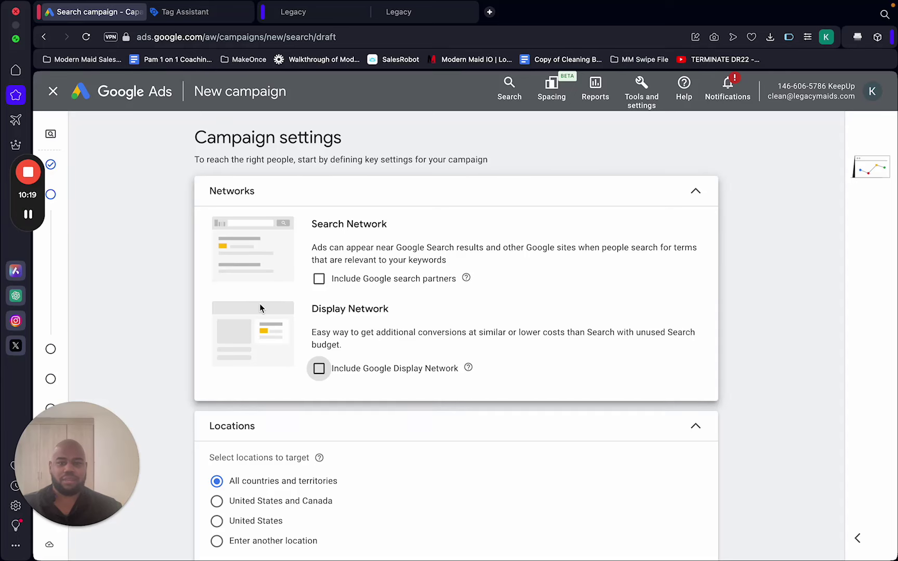
Step: Target the cities Fort Worth, Texas and Dallas, Texas as the campaign's custom locations
{"action": "scroll", "coordinate": [337, 301], "scroll_direction": "down", "scroll_amount": 5}
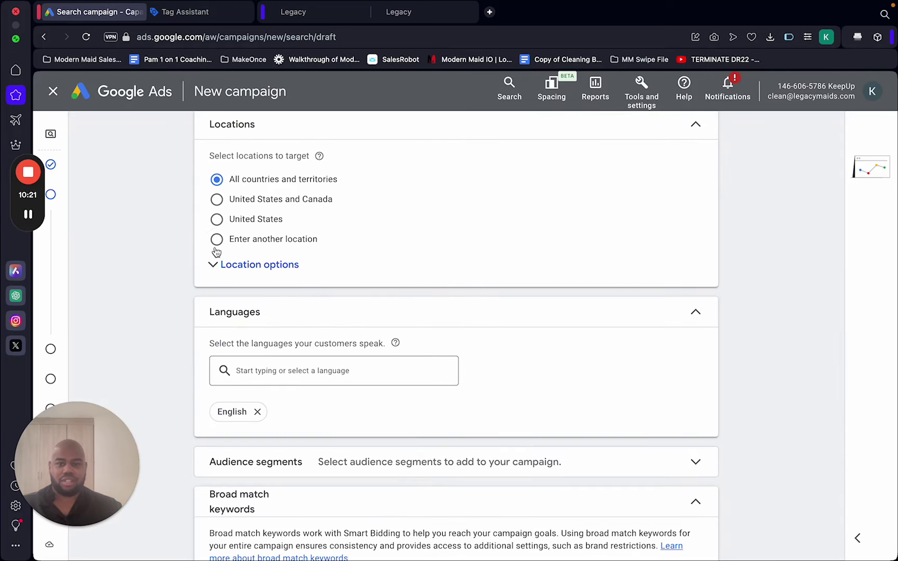
{"action": "left_click", "coordinate": [217, 240]}
{"action": "left_click", "coordinate": [301, 282]}
{"action": "type", "text": "fort worth"}
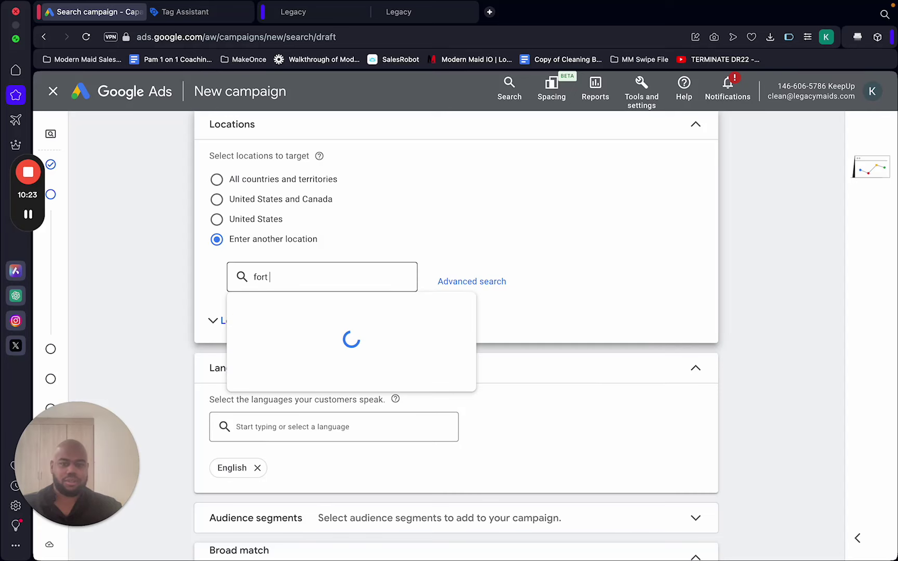
{"action": "left_click", "coordinate": [571, 319]}
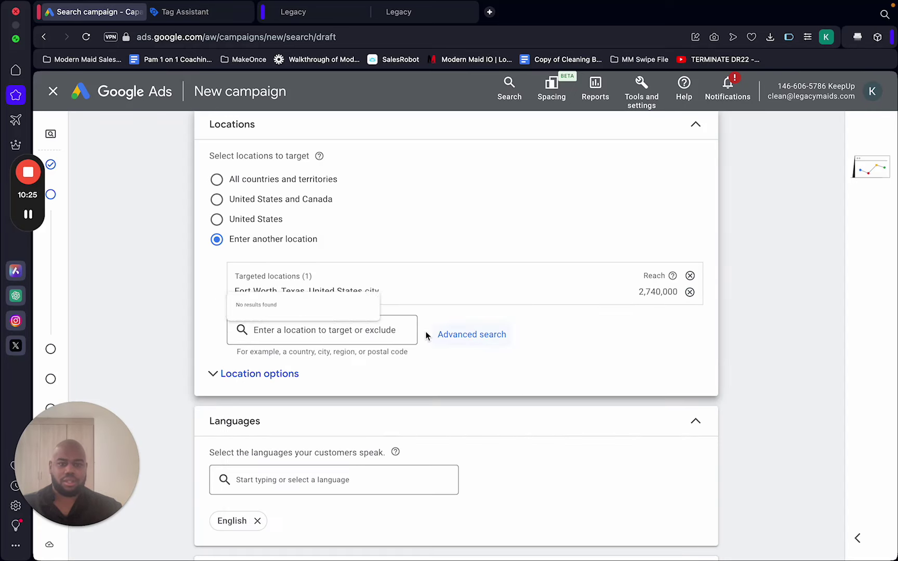
{"action": "type", "text": "dallas"}
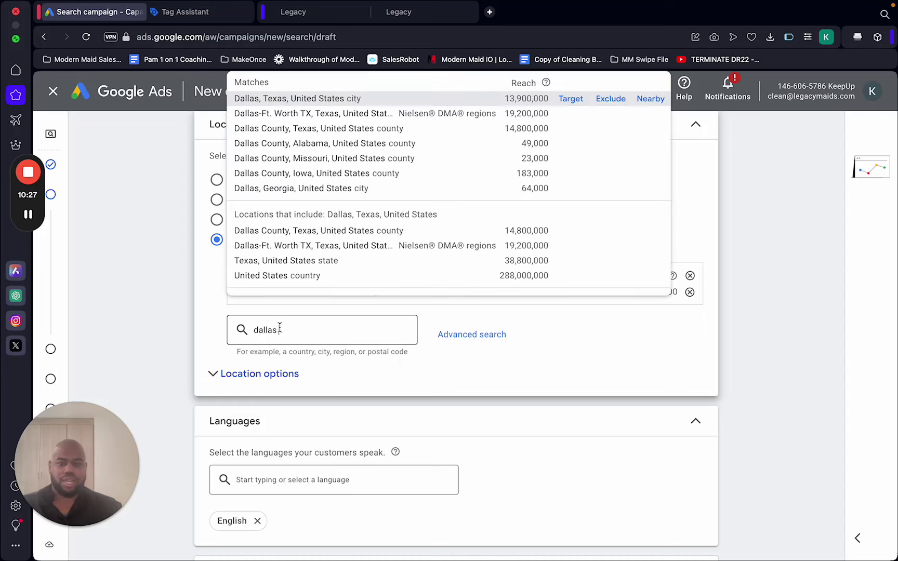
{"action": "left_click", "coordinate": [570, 98]}
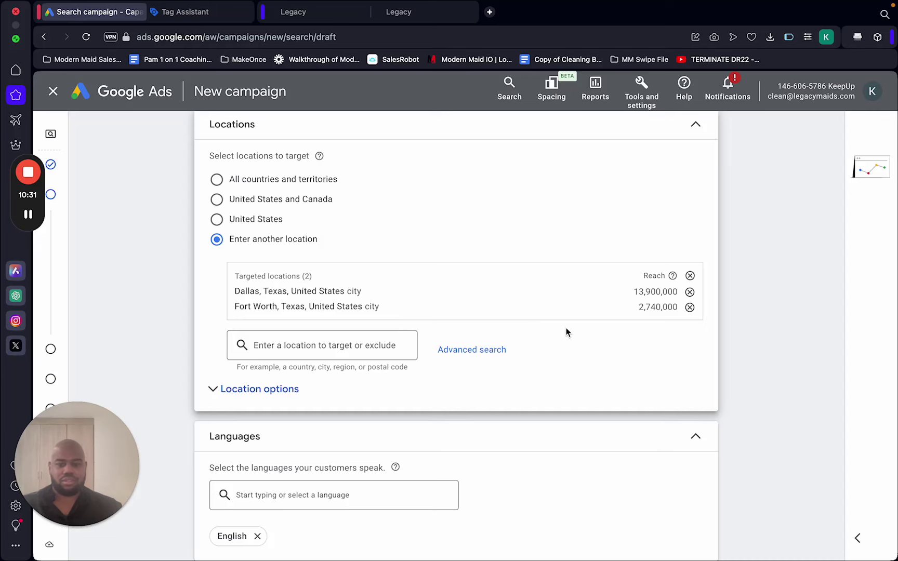
Step: Set the location option to Presence: people in or regularly in the targeted locations
{"action": "scroll", "coordinate": [567, 330], "scroll_direction": "down", "scroll_amount": 1}
{"action": "left_click", "coordinate": [258, 354]}
{"action": "scroll", "coordinate": [533, 328], "scroll_direction": "down", "scroll_amount": 3}
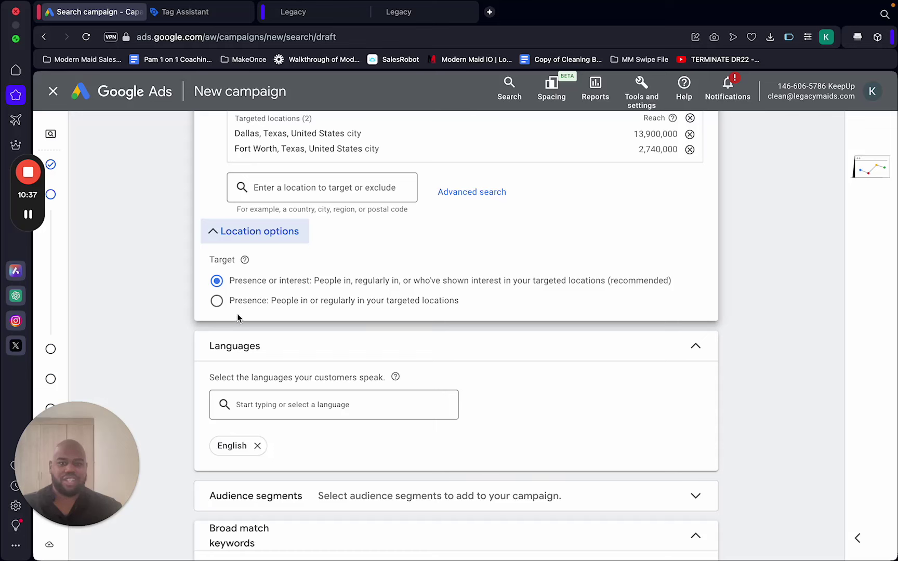
{"action": "left_click", "coordinate": [217, 301]}
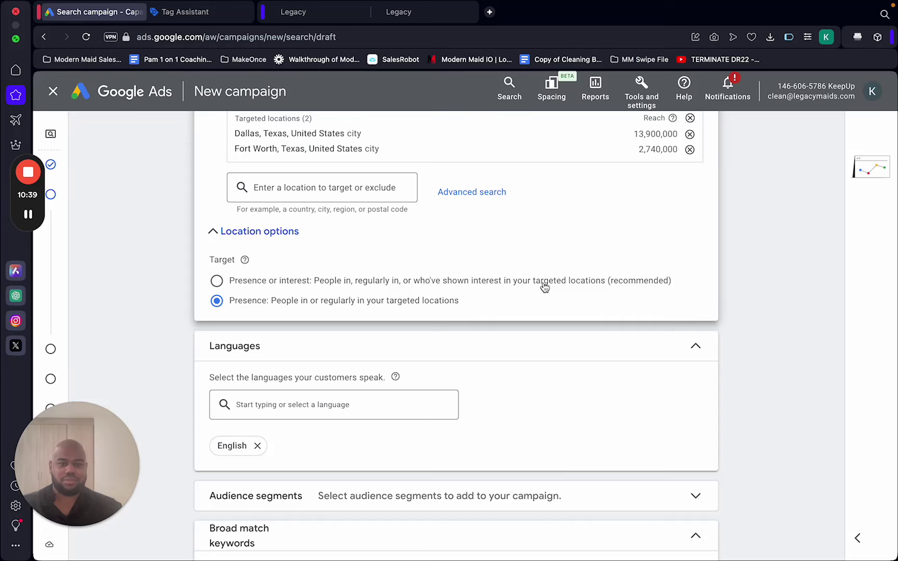
Step: Expand the audience segments and select Home Cleaning Services and Real Estate
{"action": "scroll", "coordinate": [311, 347], "scroll_direction": "down", "scroll_amount": 3}
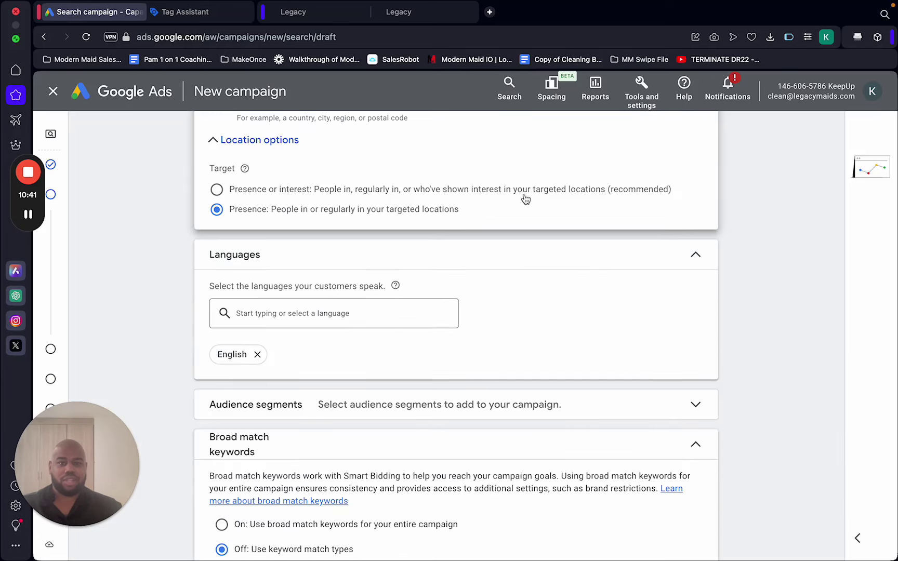
{"action": "scroll", "coordinate": [411, 295], "scroll_direction": "down", "scroll_amount": 4}
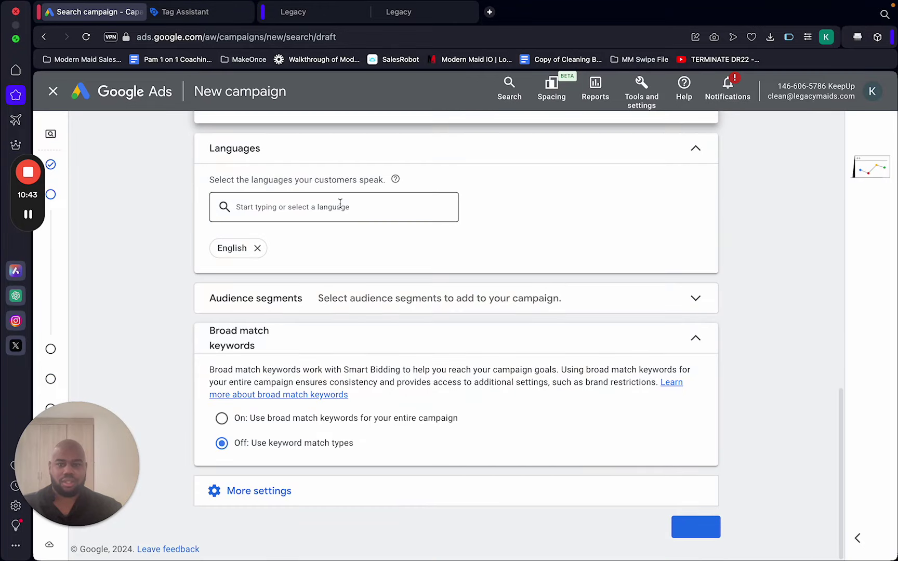
{"action": "left_click", "coordinate": [694, 299]}
{"action": "scroll", "coordinate": [467, 304], "scroll_direction": "down", "scroll_amount": 4}
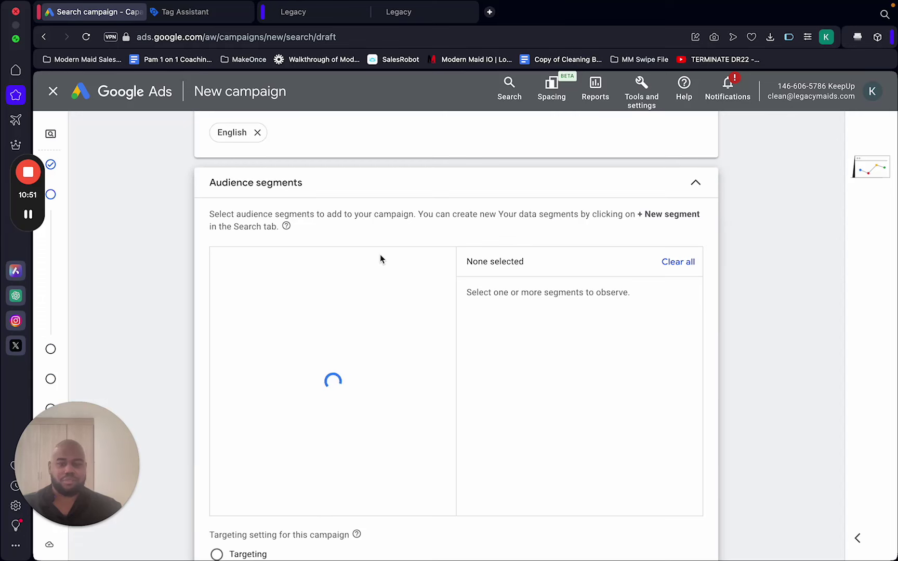
{"action": "scroll", "coordinate": [230, 376], "scroll_direction": "down", "scroll_amount": 1}
{"action": "left_click", "coordinate": [230, 375]}
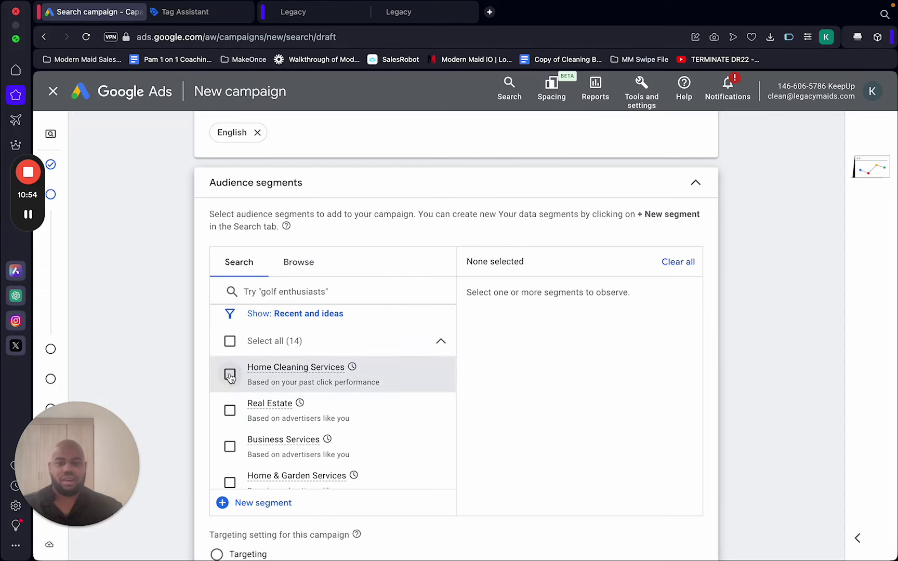
{"action": "left_click", "coordinate": [230, 411]}
Step: Add the Business Services, Home & Garden Services, Household Cleaning Supplies and Home Improvement audience segments to the campaign
{"action": "scroll", "coordinate": [230, 406], "scroll_direction": "down", "scroll_amount": 3}
{"action": "left_click", "coordinate": [230, 393]}
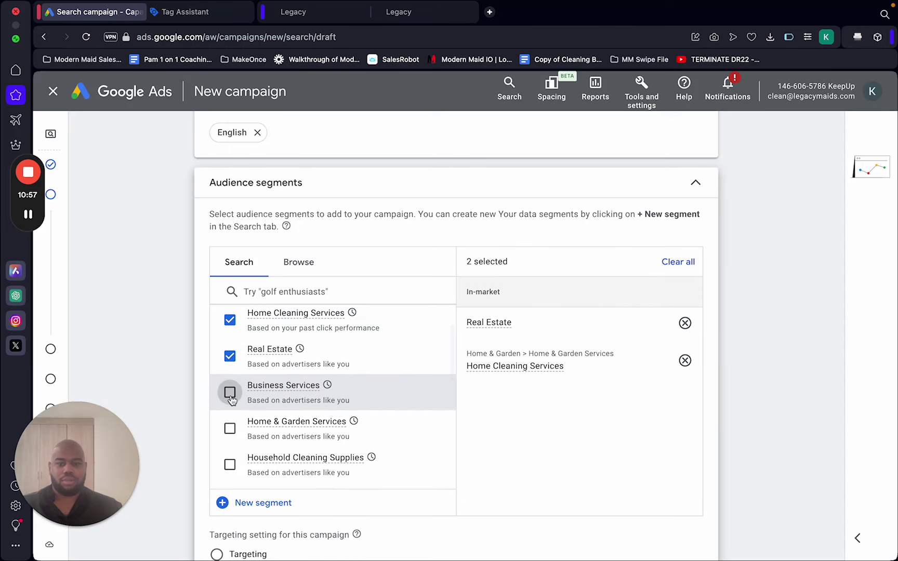
{"action": "left_click", "coordinate": [230, 429]}
{"action": "scroll", "coordinate": [230, 421], "scroll_direction": "down", "scroll_amount": 3}
{"action": "left_click", "coordinate": [230, 394]}
{"action": "left_click", "coordinate": [231, 430]}
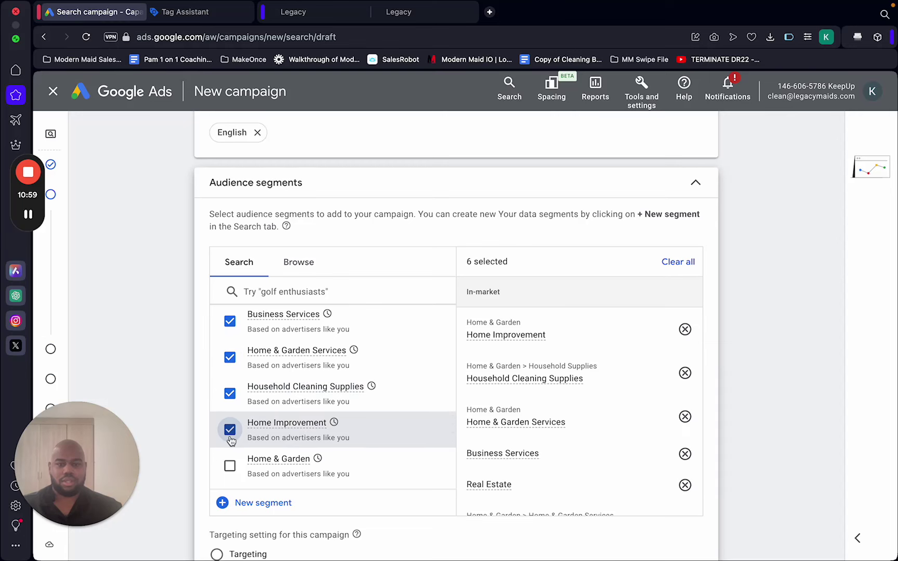
Step: Add both Home & Garden segments, General Contracting & Remodeling Services and Home Inspection Services to the campaign's audience segments
{"action": "scroll", "coordinate": [231, 440], "scroll_direction": "down", "scroll_amount": 3}
{"action": "left_click", "coordinate": [230, 407]}
{"action": "scroll", "coordinate": [230, 416], "scroll_direction": "down", "scroll_amount": 1}
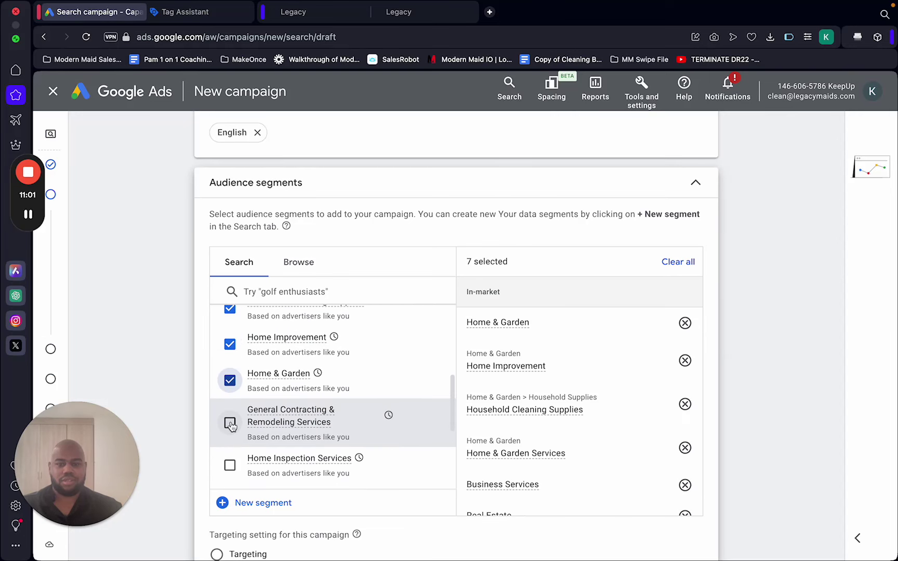
{"action": "left_click", "coordinate": [230, 423]}
{"action": "scroll", "coordinate": [231, 424], "scroll_direction": "down", "scroll_amount": 3}
{"action": "left_click", "coordinate": [230, 400]}
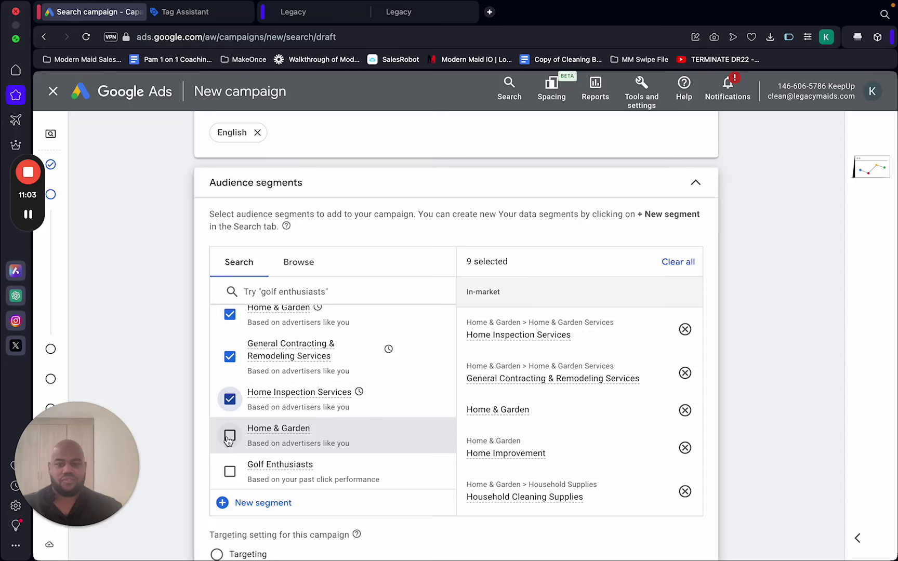
{"action": "left_click", "coordinate": [230, 436]}
Step: Expand the additional campaign settings below the broad match section, then continue to the keywords and ads stage
{"action": "scroll", "coordinate": [232, 421], "scroll_direction": "down", "scroll_amount": 2}
{"action": "scroll", "coordinate": [237, 432], "scroll_direction": "down", "scroll_amount": 5}
{"action": "scroll", "coordinate": [238, 435], "scroll_direction": "down", "scroll_amount": 5}
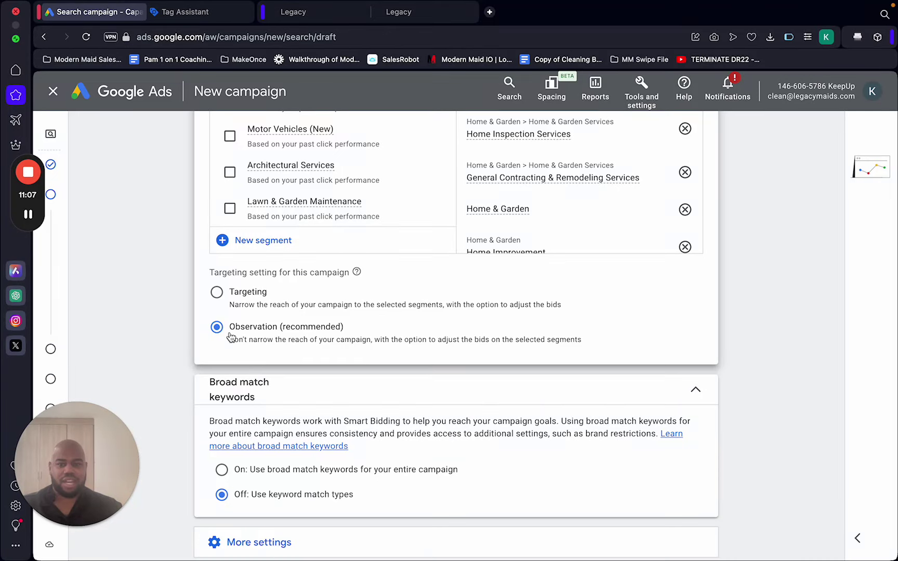
{"action": "scroll", "coordinate": [312, 379], "scroll_direction": "down", "scroll_amount": 2}
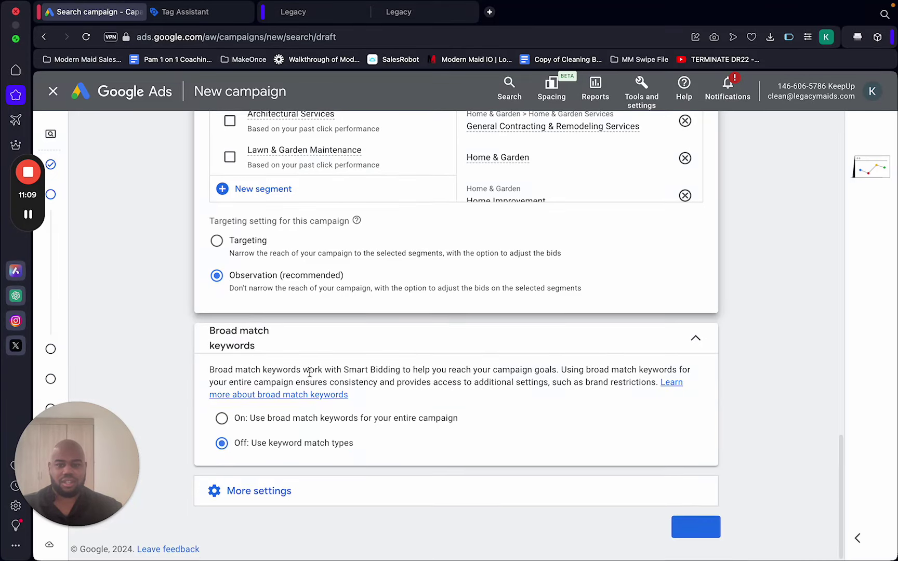
{"action": "left_click", "coordinate": [286, 489]}
{"action": "scroll", "coordinate": [285, 477], "scroll_direction": "down", "scroll_amount": 3}
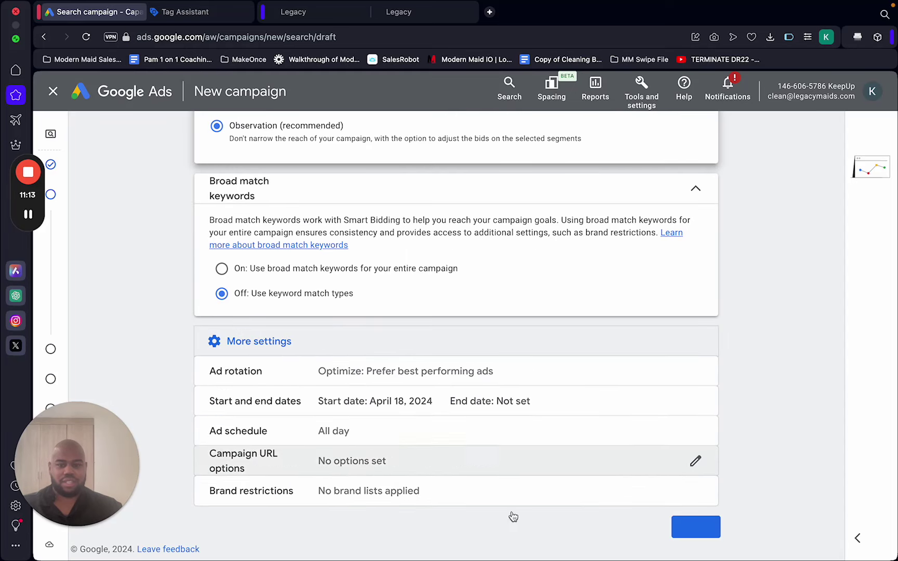
{"action": "left_click", "coordinate": [697, 529]}
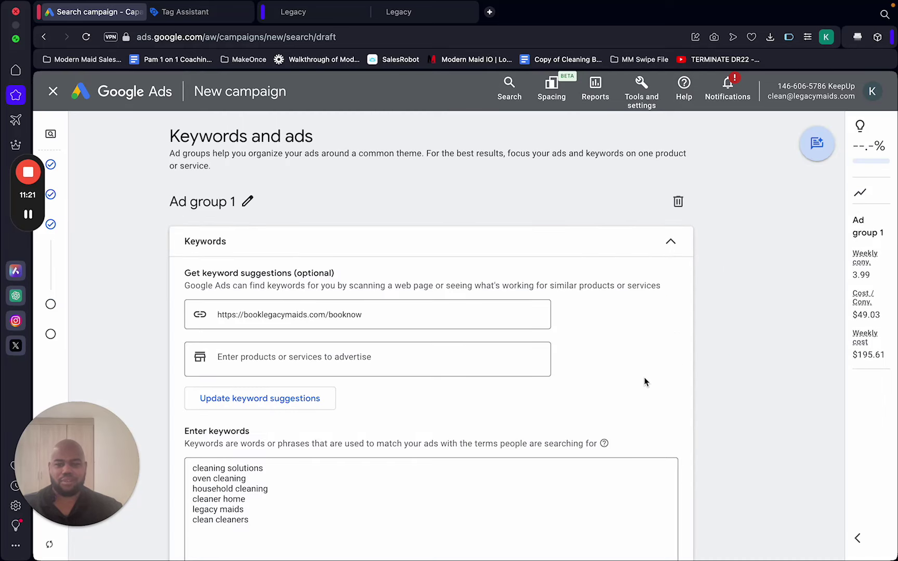
Step: Delete all the suggested keywords from Ad group 1's keyword list
{"action": "left_click_drag", "start_coordinate": [280, 519], "coordinate": [190, 468]}
{"action": "key", "text": "BackSpace"}
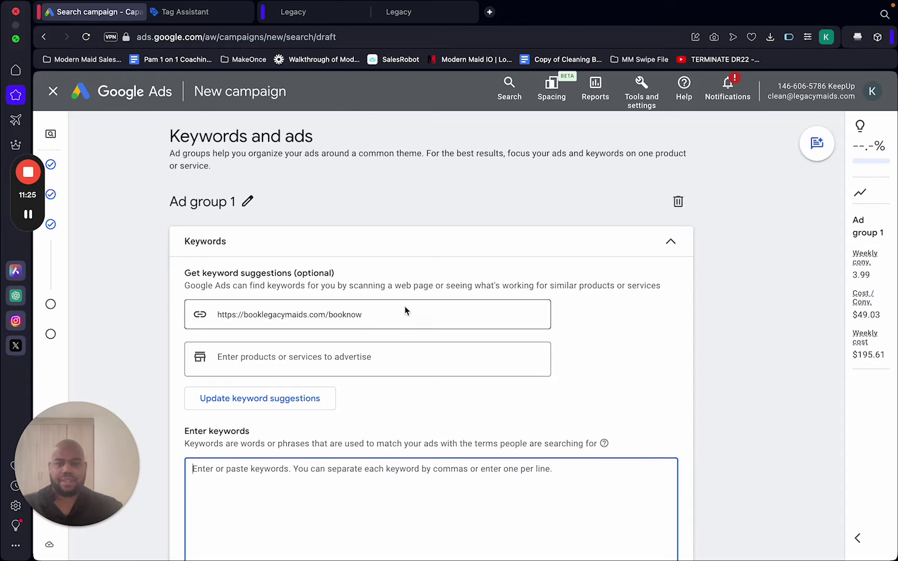
{"action": "left_click", "coordinate": [378, 315]}
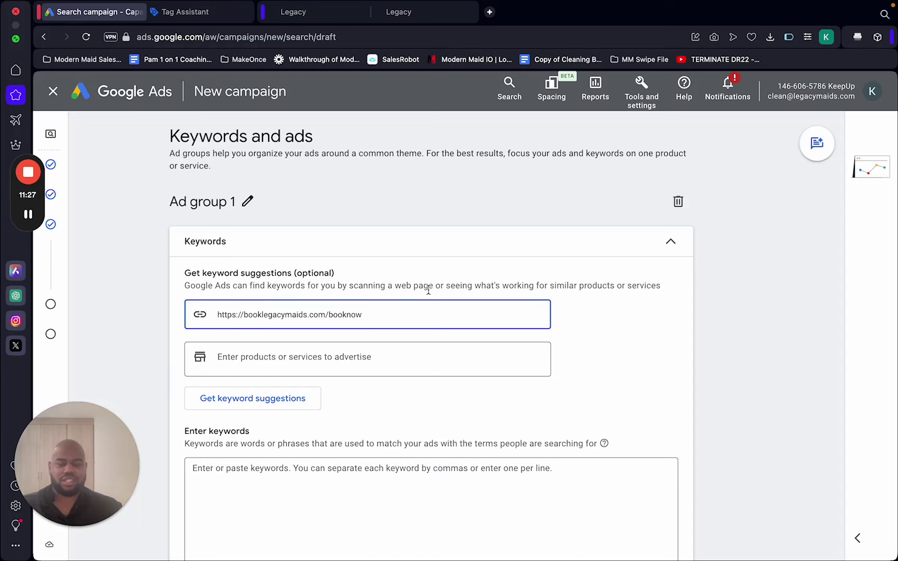
{"action": "scroll", "coordinate": [364, 392], "scroll_direction": "down", "scroll_amount": 5}
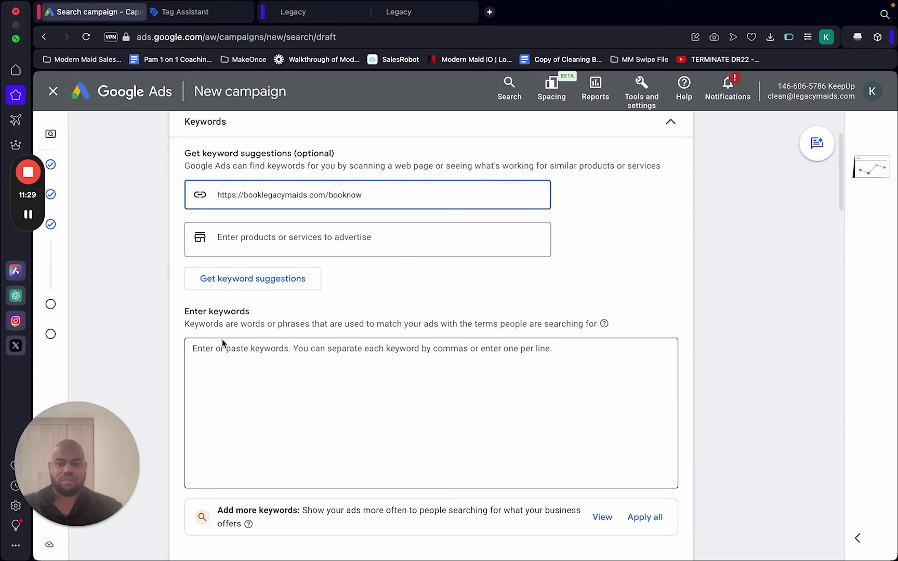
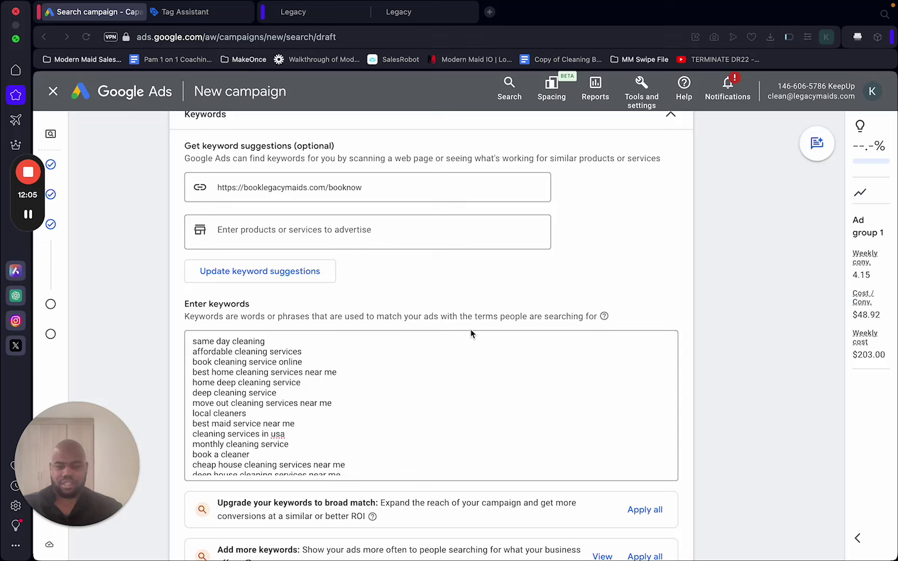
Step: Examine Ad group 1's cleaning keyword list and the ad strength, final URL, display path and calls fields below it
{"action": "scroll", "coordinate": [421, 351], "scroll_direction": "up", "scroll_amount": 5}
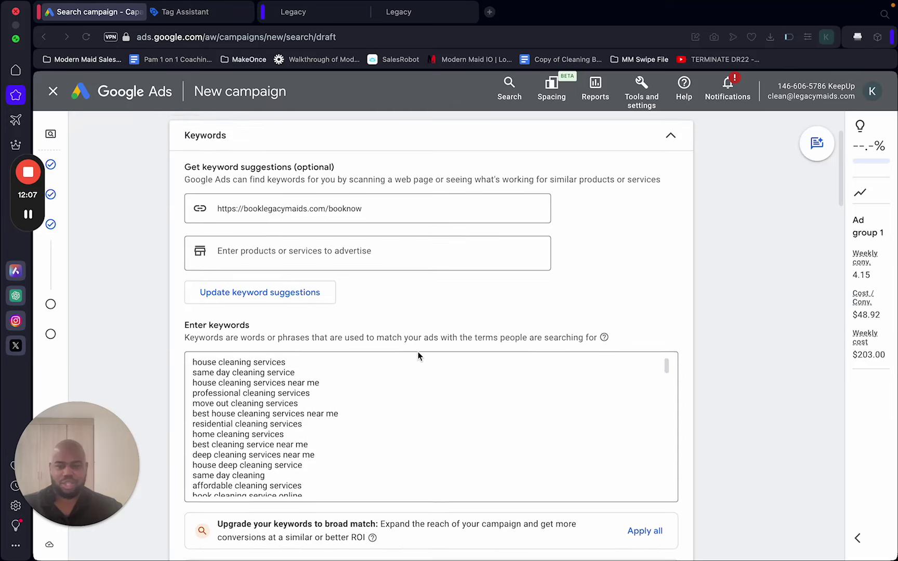
{"action": "scroll", "coordinate": [419, 356], "scroll_direction": "up", "scroll_amount": 1}
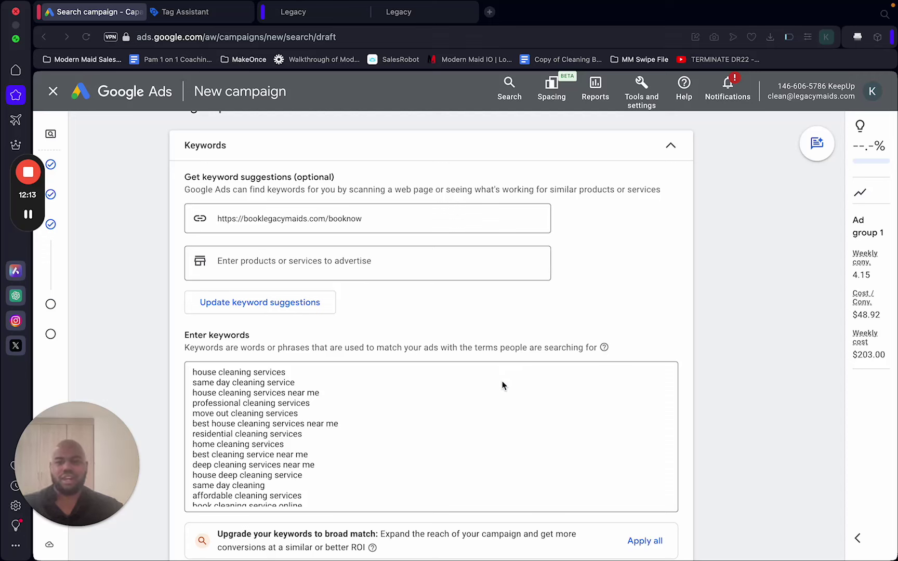
{"action": "scroll", "coordinate": [501, 380], "scroll_direction": "down", "scroll_amount": 15}
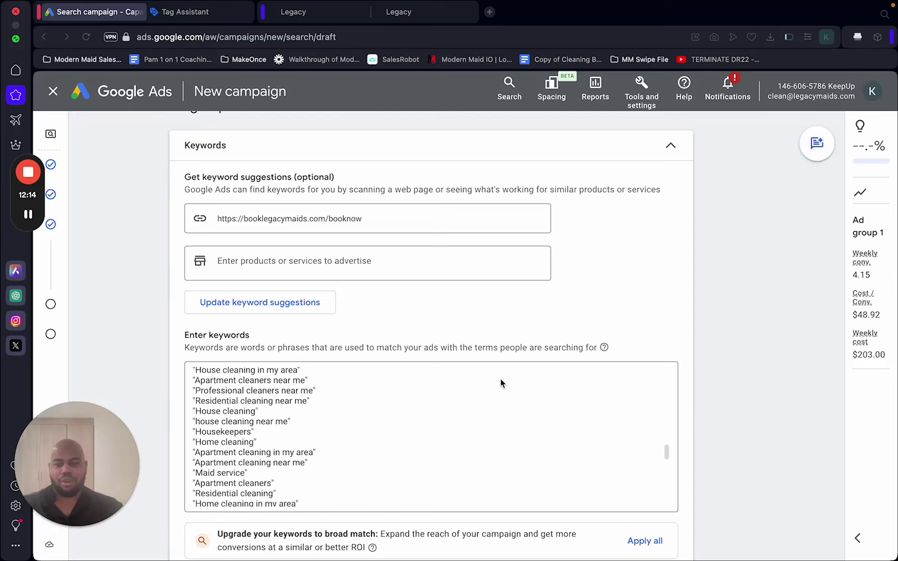
{"action": "scroll", "coordinate": [425, 309], "scroll_direction": "up", "scroll_amount": 10}
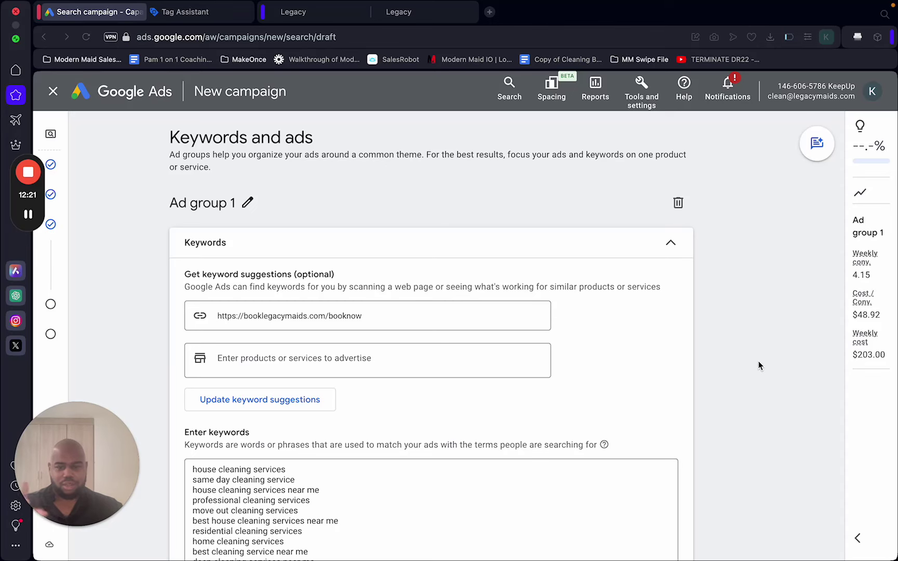
{"action": "scroll", "coordinate": [744, 364], "scroll_direction": "down", "scroll_amount": 3}
{"action": "scroll", "coordinate": [743, 366], "scroll_direction": "down", "scroll_amount": 8}
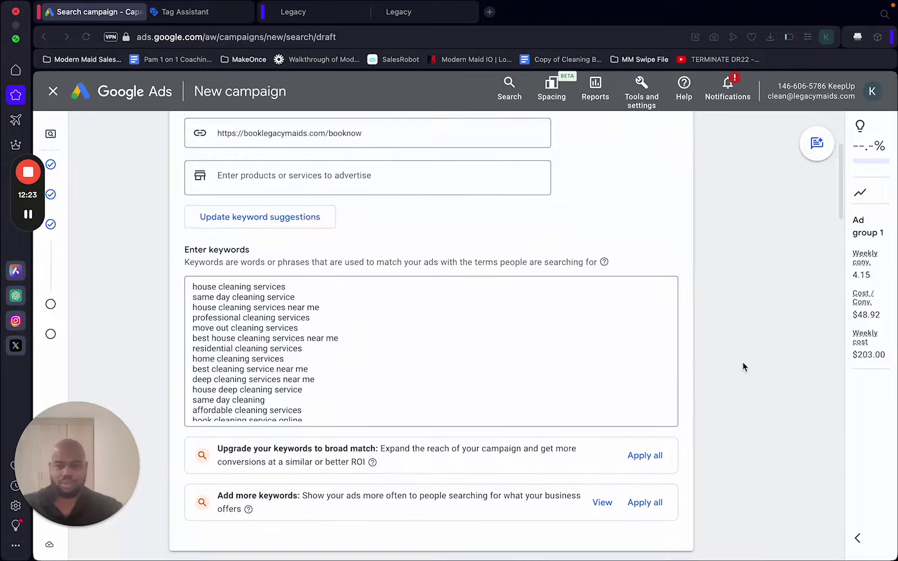
{"action": "scroll", "coordinate": [743, 367], "scroll_direction": "down", "scroll_amount": 3}
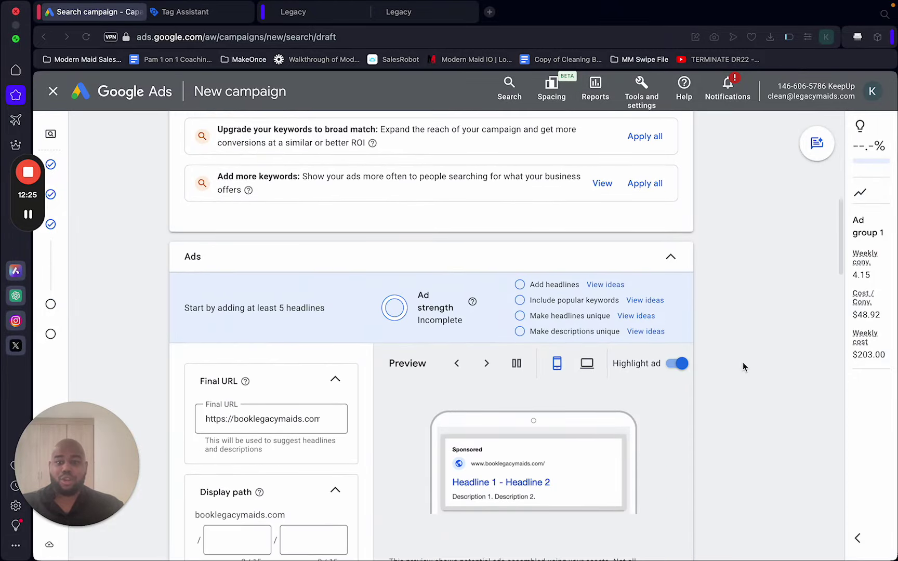
{"action": "scroll", "coordinate": [744, 364], "scroll_direction": "down", "scroll_amount": 5}
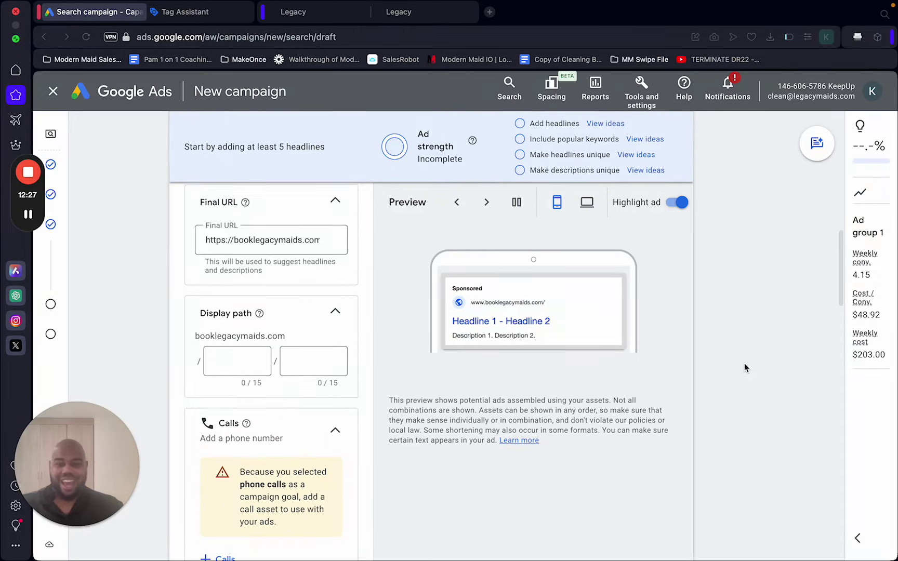
{"action": "scroll", "coordinate": [720, 343], "scroll_direction": "up", "scroll_amount": 6}
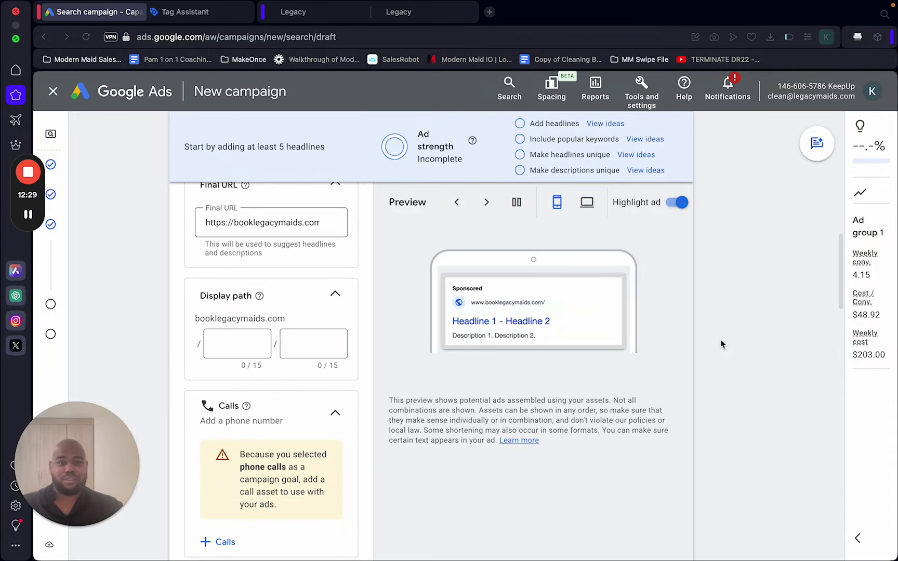
{"action": "scroll", "coordinate": [721, 344], "scroll_direction": "down", "scroll_amount": 2}
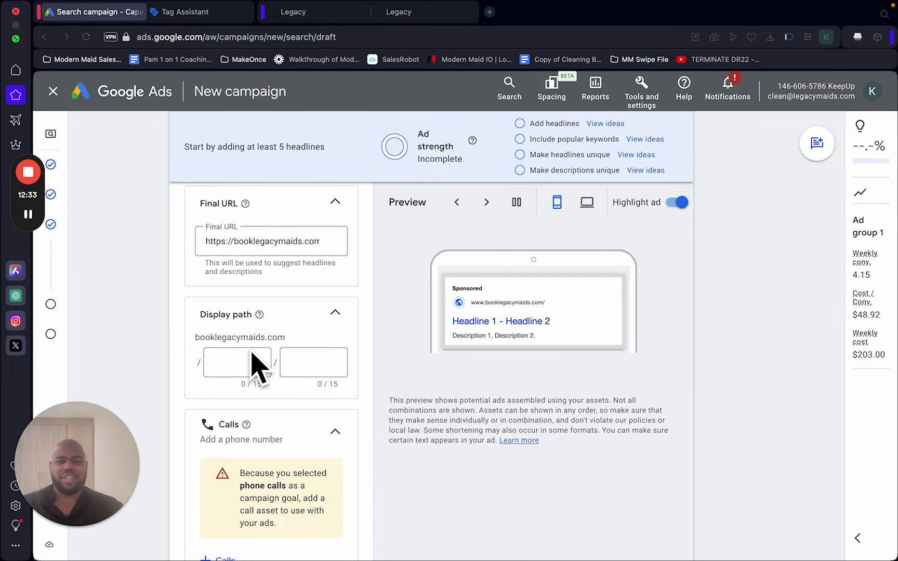
Step: Exit full screen, switch to Notes and find the display path and headline copy in the Google Ads set up note
{"action": "left_click", "coordinate": [239, 367]}
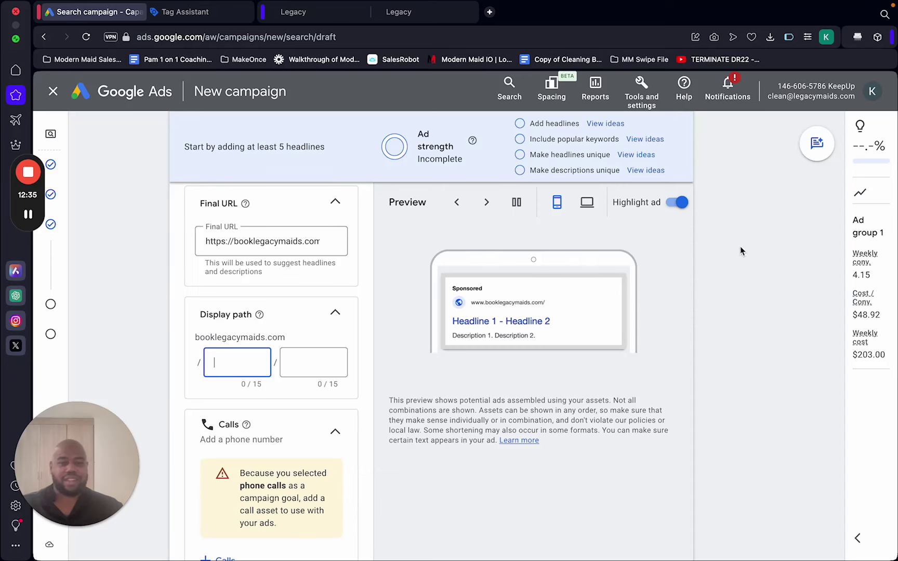
{"action": "key", "text": "ctrl+super+f"}
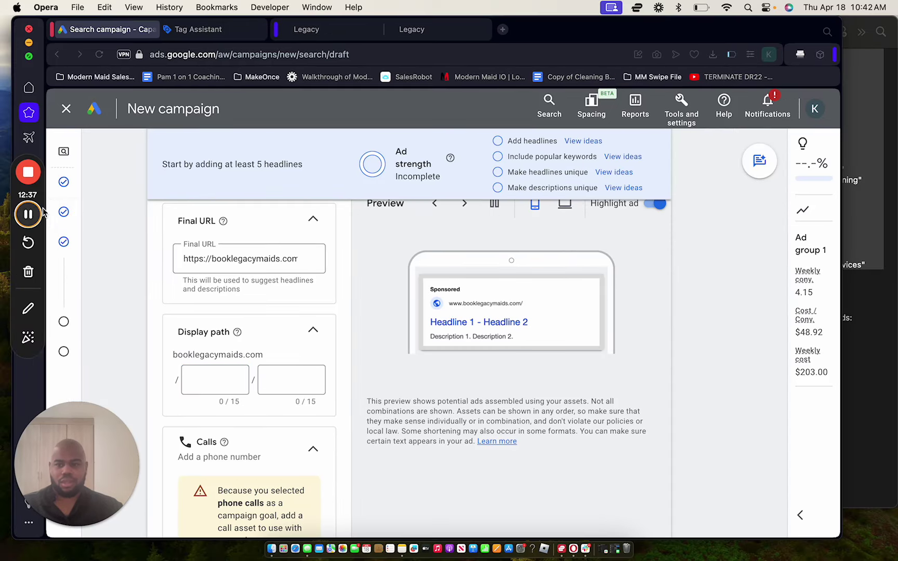
{"action": "left_click", "coordinate": [861, 233]}
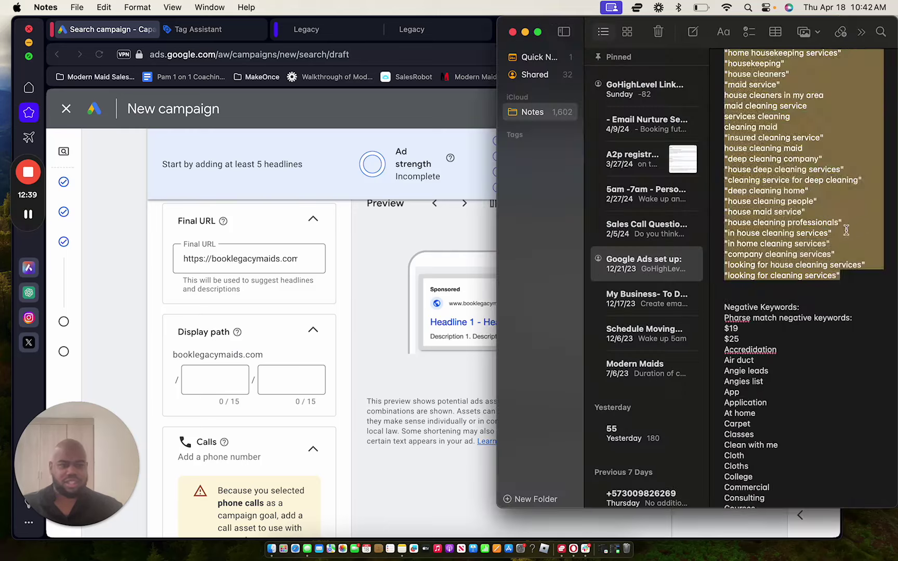
{"action": "scroll", "coordinate": [828, 236], "scroll_direction": "down", "scroll_amount": 20}
{"action": "scroll", "coordinate": [828, 236], "scroll_direction": "down", "scroll_amount": 15}
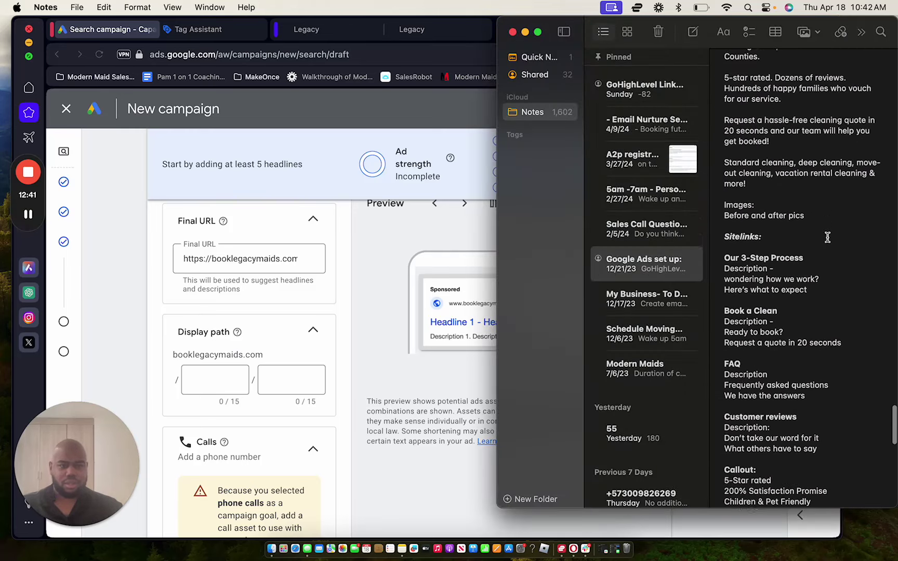
{"action": "scroll", "coordinate": [829, 237], "scroll_direction": "up", "scroll_amount": 10}
{"action": "scroll", "coordinate": [828, 237], "scroll_direction": "down", "scroll_amount": 2}
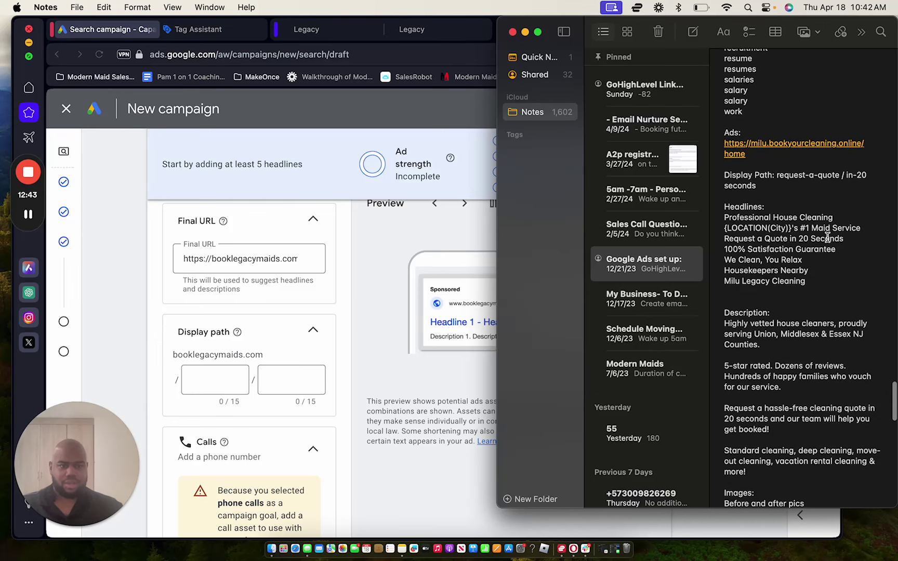
Step: Fill the ad's two display path fields with request-a-quote and in-20 seconds, copied from the note
{"action": "left_click_drag", "start_coordinate": [840, 177], "coordinate": [777, 180]}
{"action": "key", "text": "super+c"}
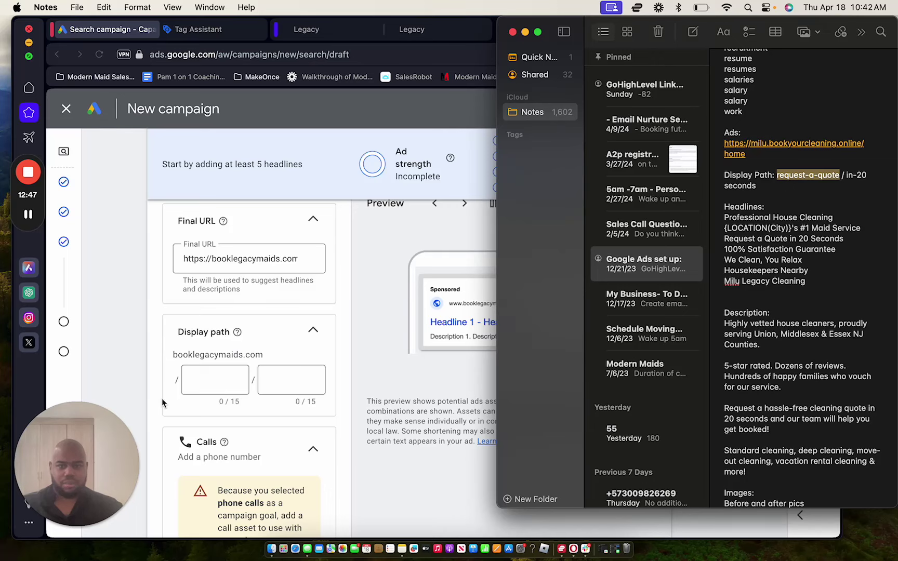
{"action": "left_click", "coordinate": [214, 380]}
{"action": "key", "text": "super+v"}
{"action": "left_click", "coordinate": [863, 203]}
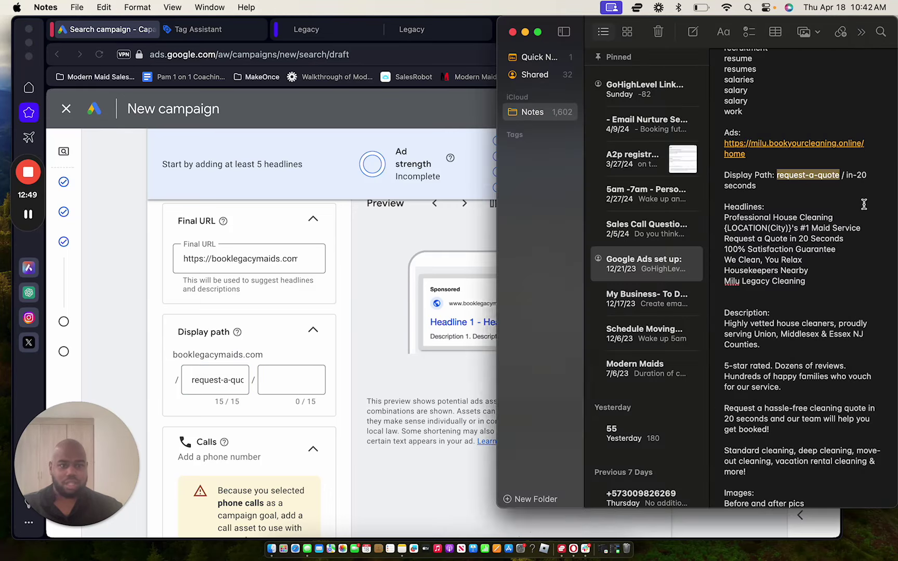
{"action": "left_click_drag", "start_coordinate": [846, 177], "coordinate": [864, 188]}
{"action": "key", "text": "super+c"}
{"action": "left_click", "coordinate": [318, 382]}
{"action": "key", "text": "super+v"}
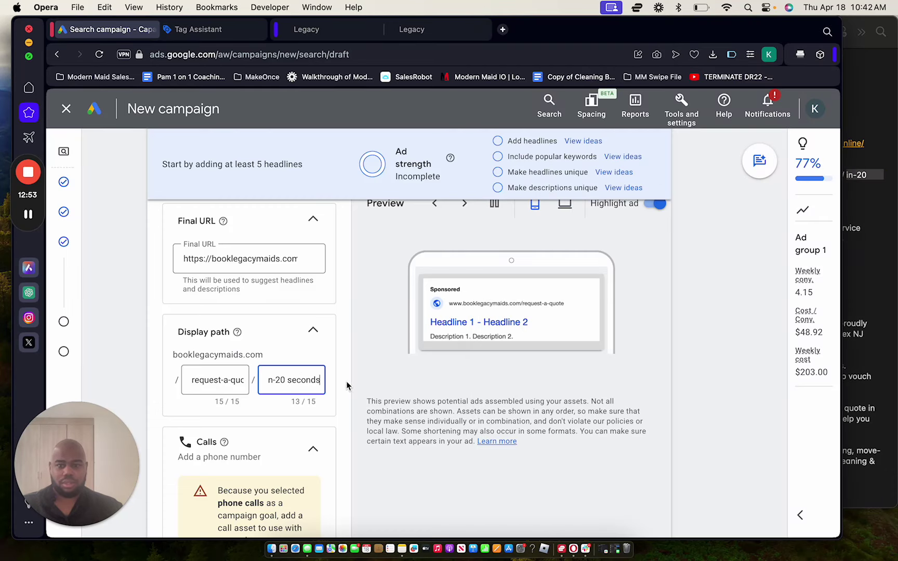
Step: Use the suggested keyword "home cleaning services" as the ad's first headline
{"action": "scroll", "coordinate": [279, 385], "scroll_direction": "down", "scroll_amount": 5}
{"action": "scroll", "coordinate": [285, 377], "scroll_direction": "down", "scroll_amount": 2}
{"action": "scroll", "coordinate": [267, 321], "scroll_direction": "up", "scroll_amount": 3}
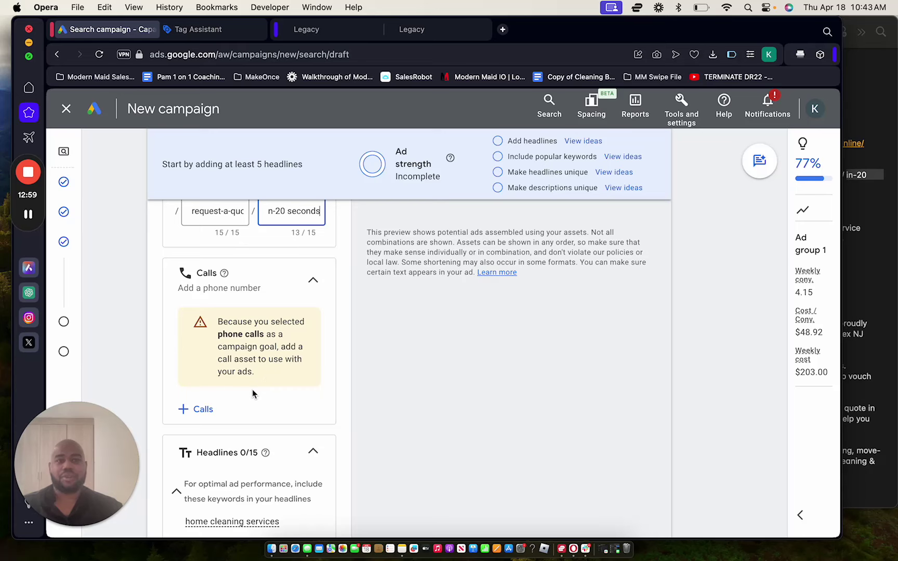
{"action": "scroll", "coordinate": [267, 390], "scroll_direction": "down", "scroll_amount": 5}
{"action": "scroll", "coordinate": [286, 386], "scroll_direction": "down", "scroll_amount": 2}
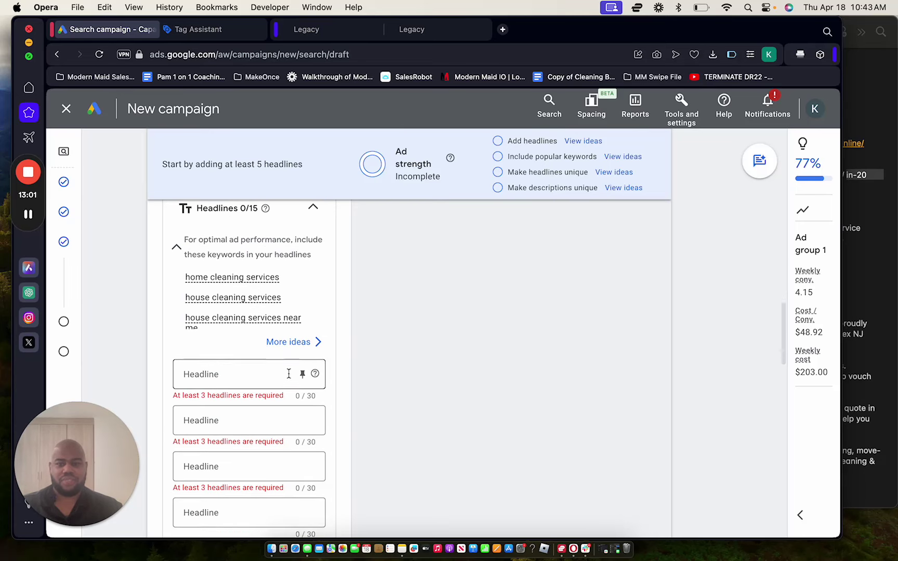
{"action": "left_click_drag", "start_coordinate": [285, 262], "coordinate": [218, 354]}
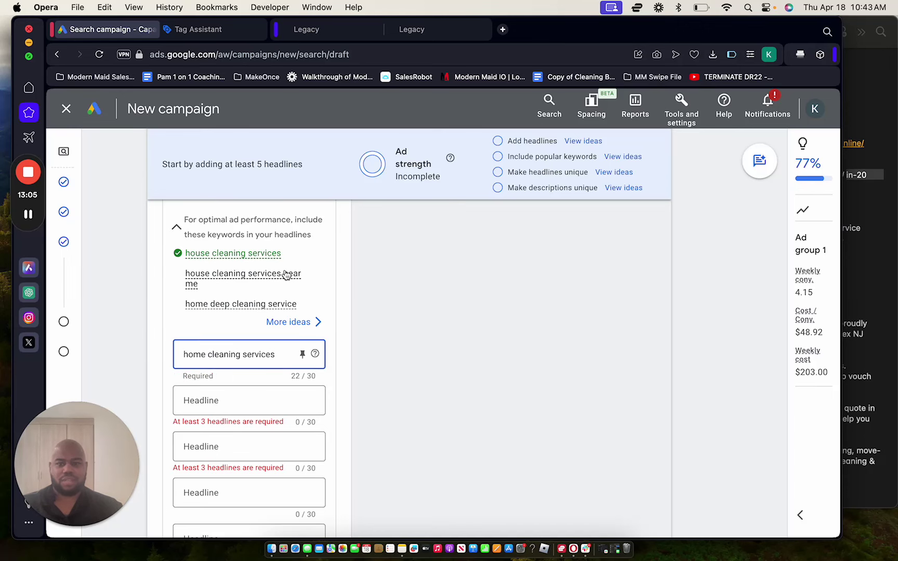
Step: Use the suggested near-me keyword as the second headline, shortened to "house cleaning service near me" to fit 30 characters
{"action": "mouse_move", "coordinate": [257, 286]}
{"action": "left_click_drag", "start_coordinate": [213, 288], "coordinate": [209, 390]}
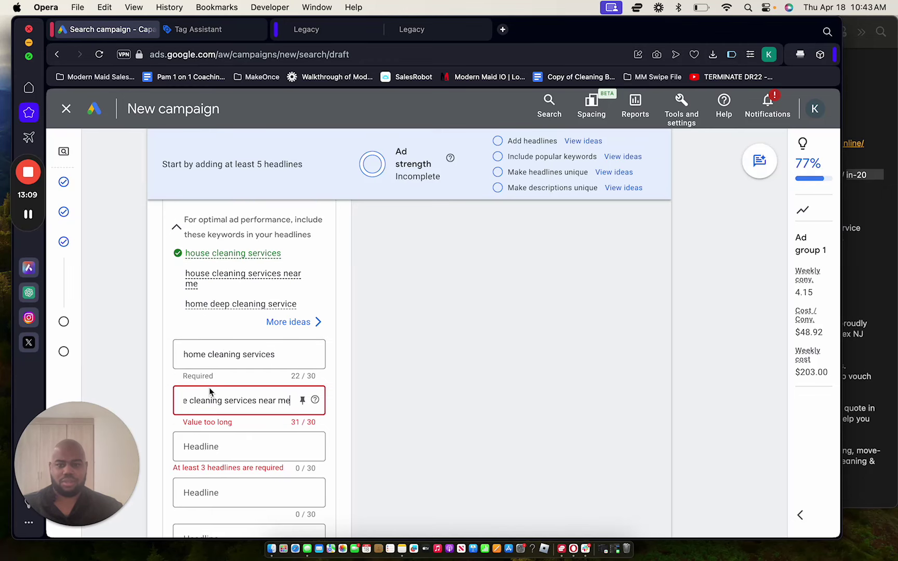
{"action": "left_click", "coordinate": [255, 400]}
{"action": "key", "text": "BackSpace"}
{"action": "left_click", "coordinate": [255, 436]}
Step: Use the suggested keyword "house deep cleaning service" as the ad's third headline
{"action": "scroll", "coordinate": [247, 299], "scroll_direction": "down", "scroll_amount": 1}
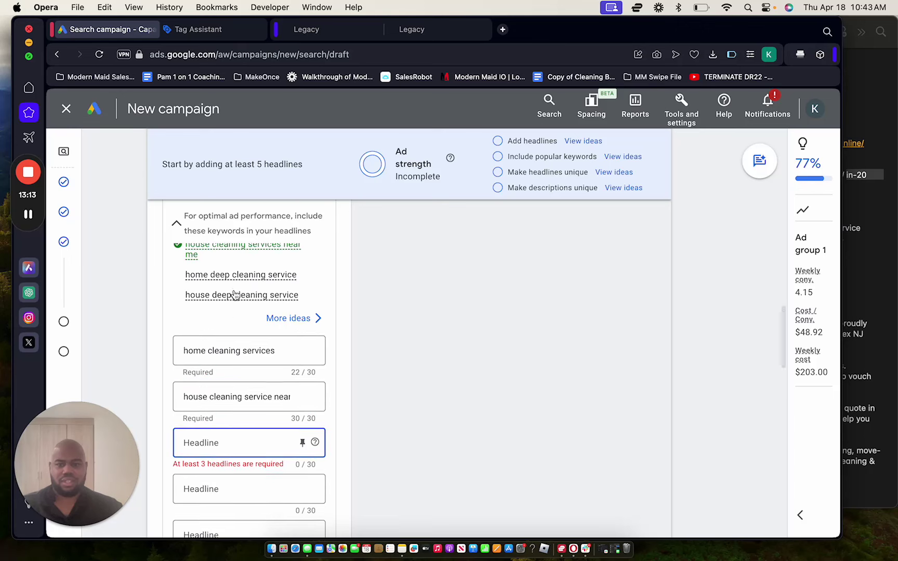
{"action": "left_click_drag", "start_coordinate": [306, 281], "coordinate": [217, 424]}
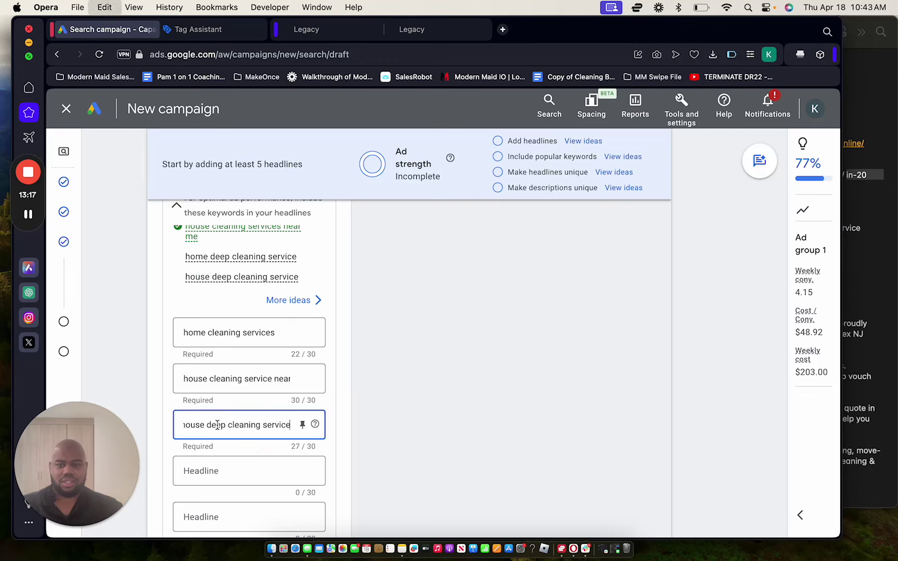
{"action": "scroll", "coordinate": [245, 393], "scroll_direction": "down", "scroll_amount": 3}
Step: Fill the ad's fourth headline with "Professional House Cleaning", copied from the Google Ads note
{"action": "left_click", "coordinate": [855, 291]}
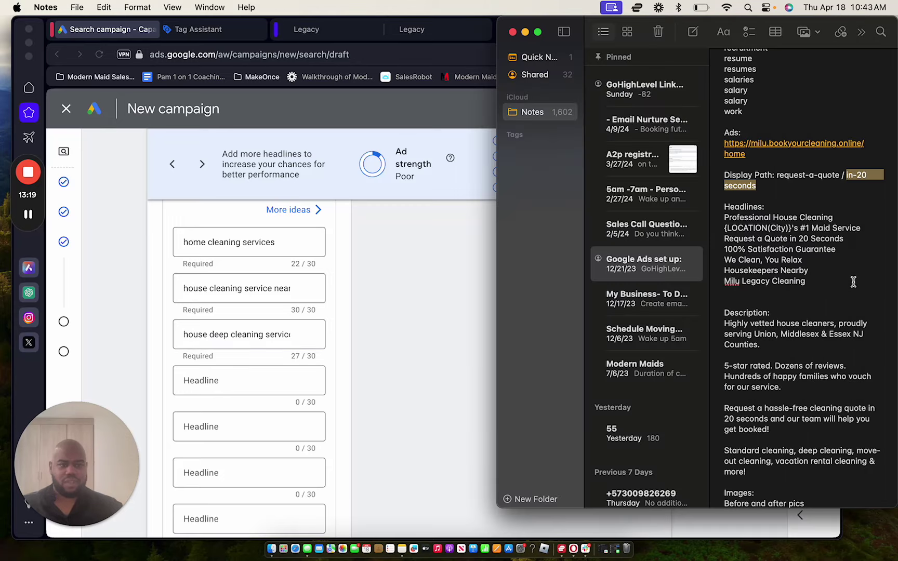
{"action": "scroll", "coordinate": [811, 281], "scroll_direction": "down", "scroll_amount": 2}
{"action": "scroll", "coordinate": [777, 281], "scroll_direction": "down", "scroll_amount": 1}
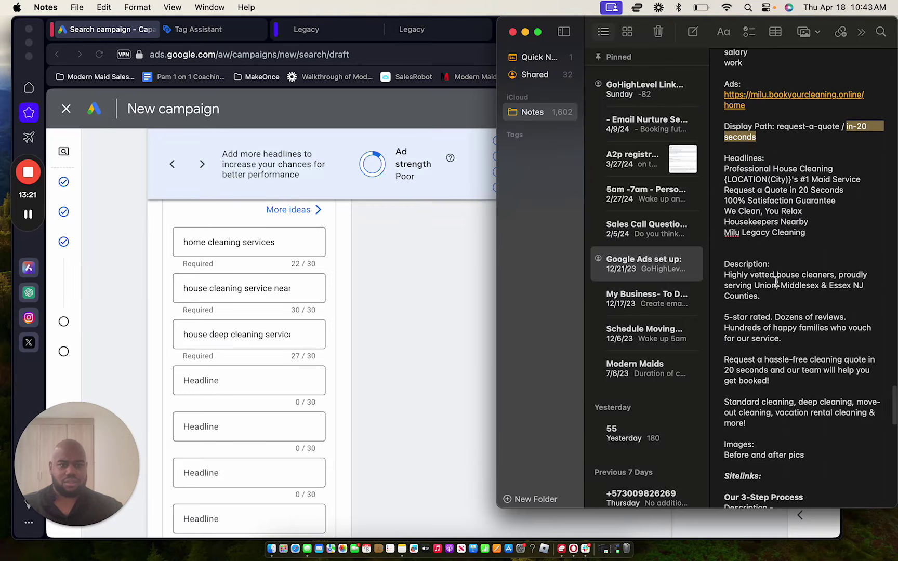
{"action": "triple_click", "coordinate": [825, 170]}
{"action": "key", "text": "super+c"}
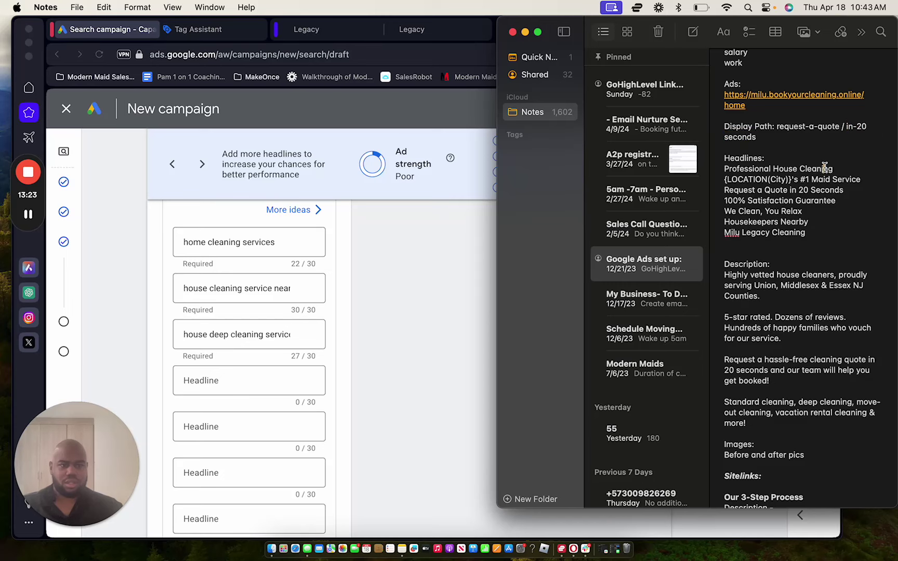
{"action": "left_click", "coordinate": [248, 390]}
{"action": "key", "text": "super+v"}
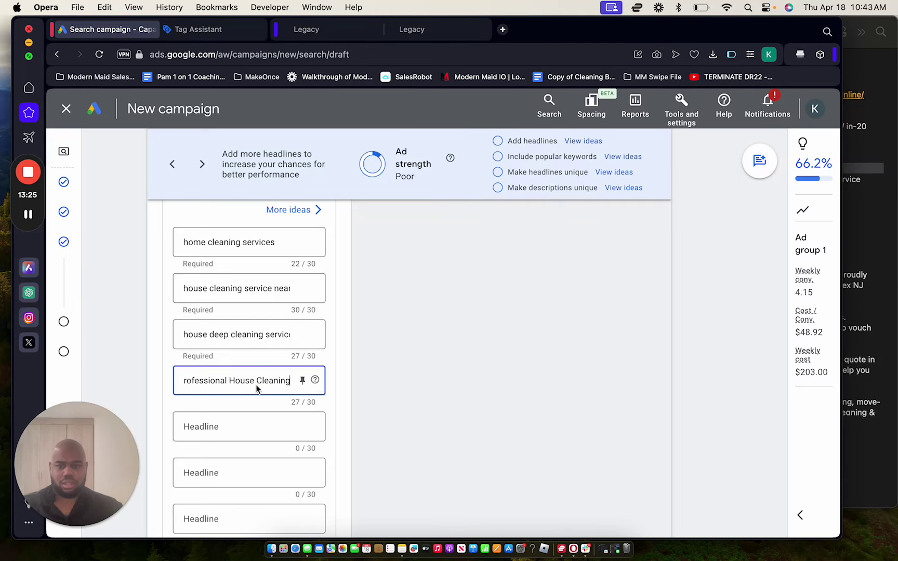
Step: Copy "{LOCATION(City)}'s #1 Maid Service" from the note into the fifth headline
{"action": "left_click", "coordinate": [847, 245]}
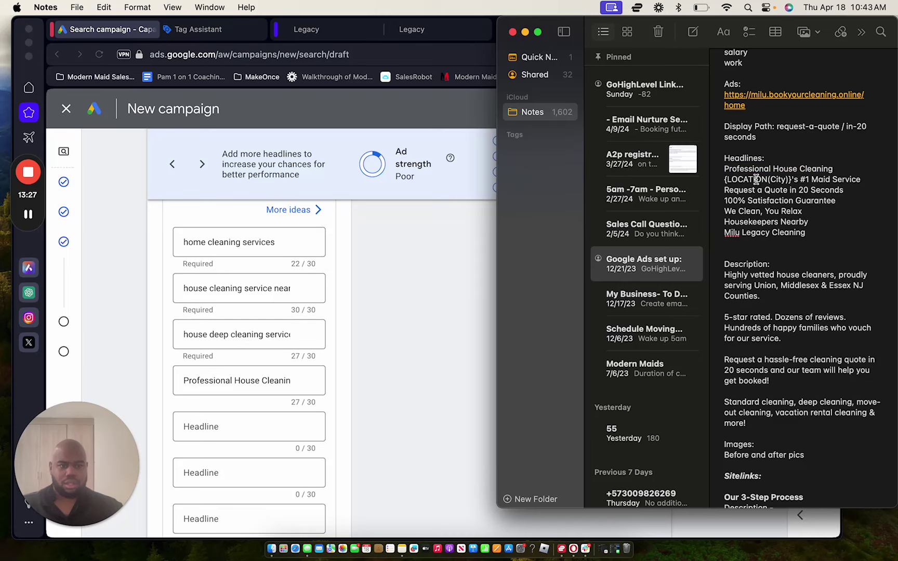
{"action": "triple_click", "coordinate": [726, 180]}
{"action": "key", "text": "super+c"}
{"action": "left_click", "coordinate": [185, 426]}
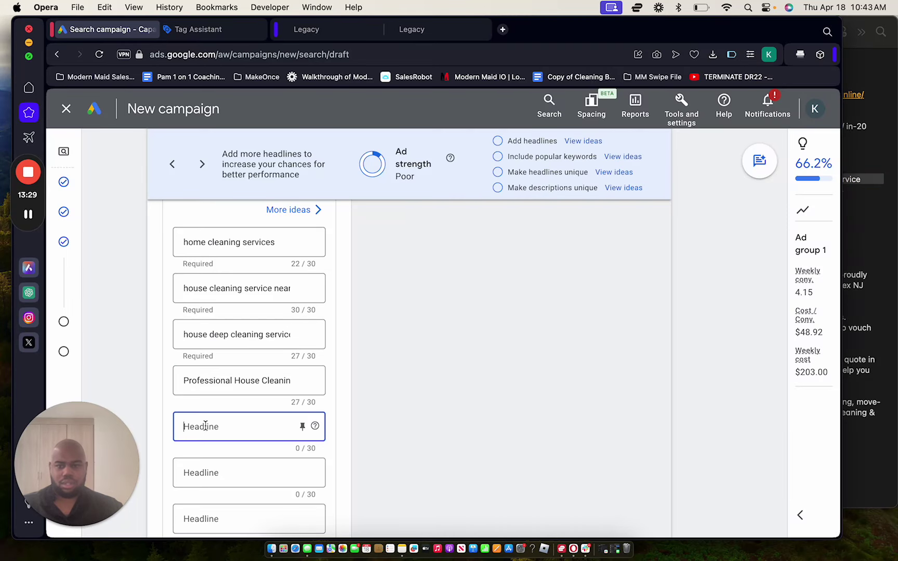
{"action": "key", "text": "super+v"}
Step: Copy "Request a Quote in 20 Seconds" from the note into the sixth headline
{"action": "scroll", "coordinate": [213, 439], "scroll_direction": "down", "scroll_amount": 2}
{"action": "left_click", "coordinate": [230, 415]}
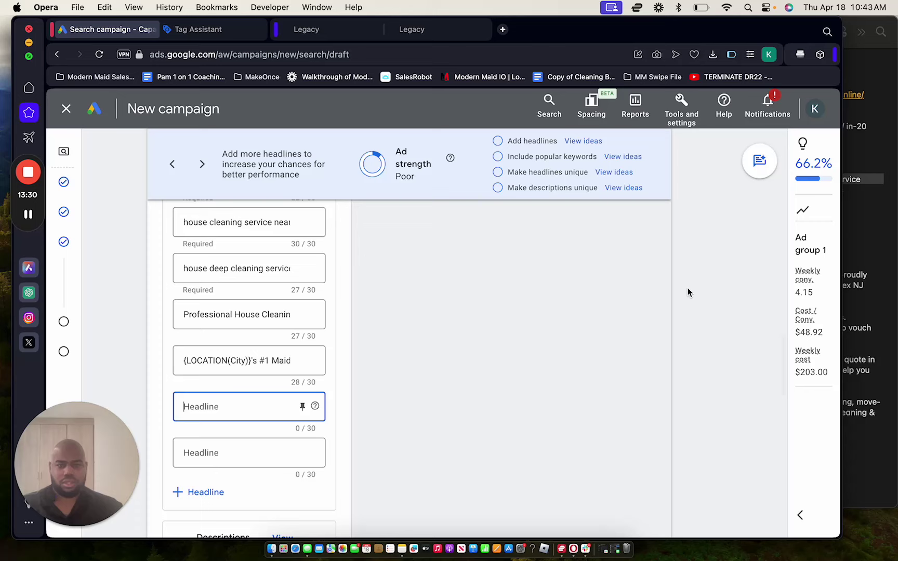
{"action": "left_click", "coordinate": [871, 254]}
{"action": "triple_click", "coordinate": [725, 190]}
{"action": "key", "text": "super+c"}
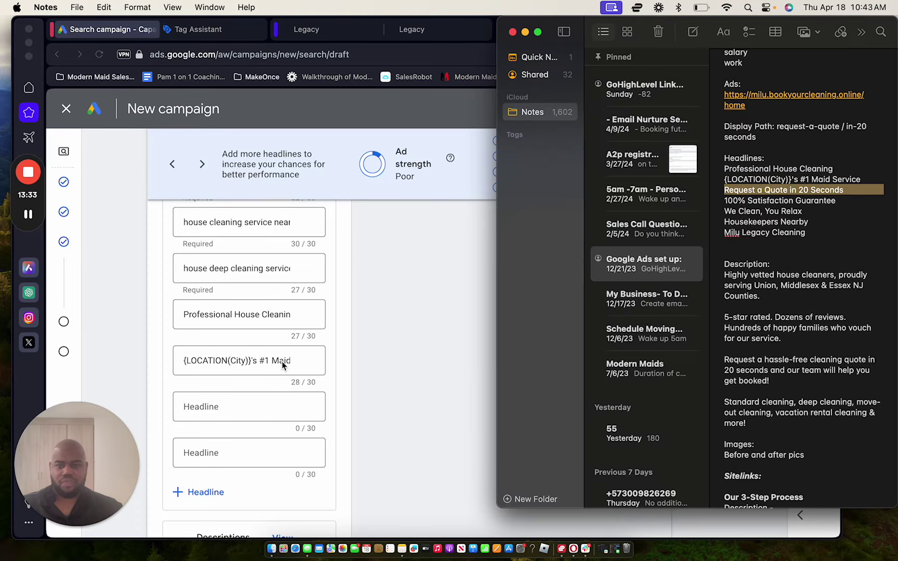
{"action": "left_click", "coordinate": [225, 403]}
{"action": "key", "text": "super+v"}
Step: Copy "100% Satisfaction Guarantee" from the note into the seventh headline
{"action": "left_click", "coordinate": [226, 450]}
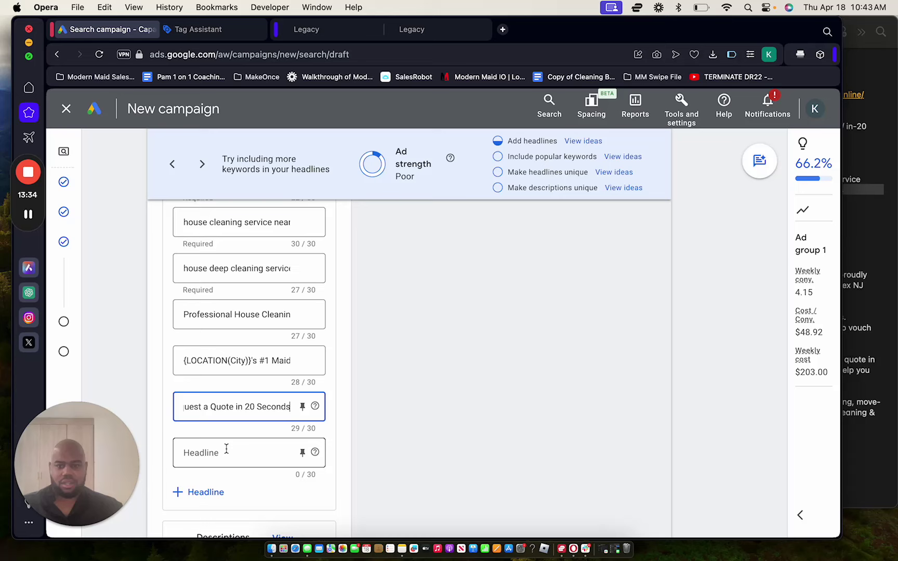
{"action": "left_click", "coordinate": [841, 211]}
{"action": "triple_click", "coordinate": [785, 201]}
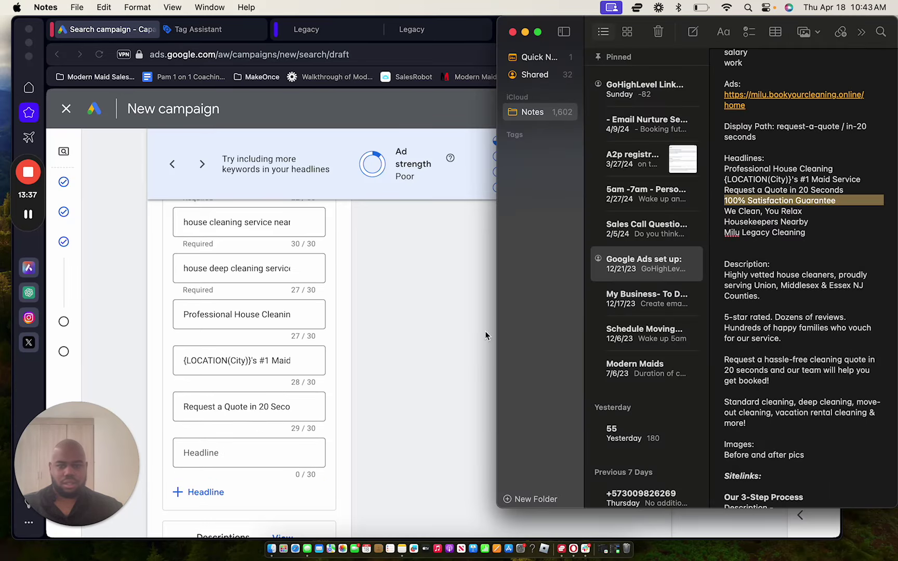
{"action": "left_click", "coordinate": [208, 455]}
{"action": "key", "text": "super+v"}
Step: Add an eighth headline and fill it with "We Clean, You Relax" from the note
{"action": "left_click", "coordinate": [208, 492]}
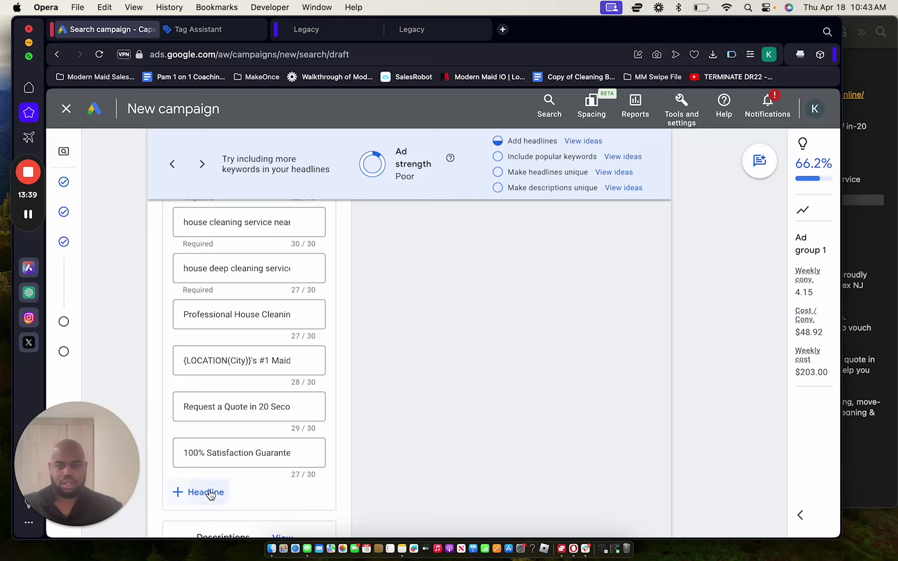
{"action": "scroll", "coordinate": [315, 419], "scroll_direction": "down", "scroll_amount": 5}
{"action": "left_click", "coordinate": [892, 194]}
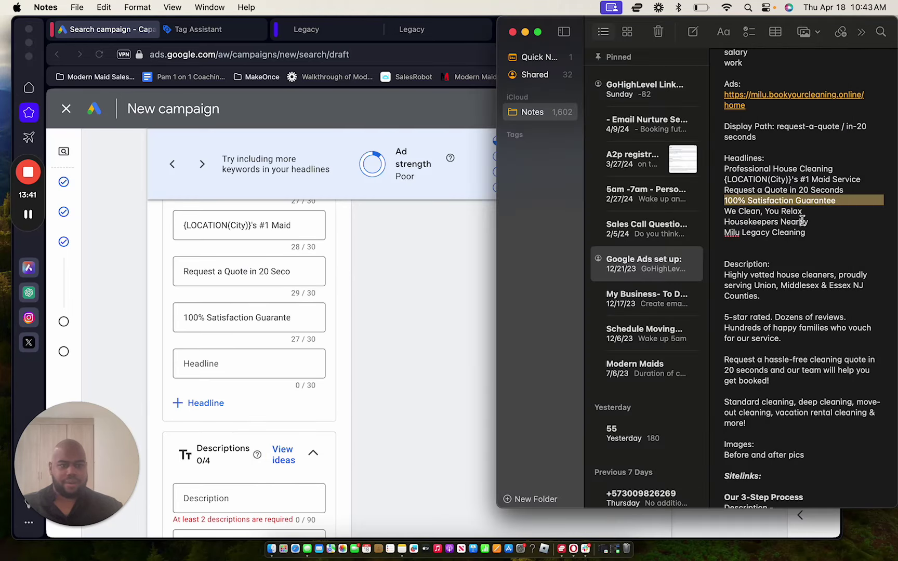
{"action": "left_click", "coordinate": [778, 213]}
{"action": "triple_click", "coordinate": [778, 213]}
{"action": "key", "text": "super+c"}
{"action": "left_click", "coordinate": [243, 361]}
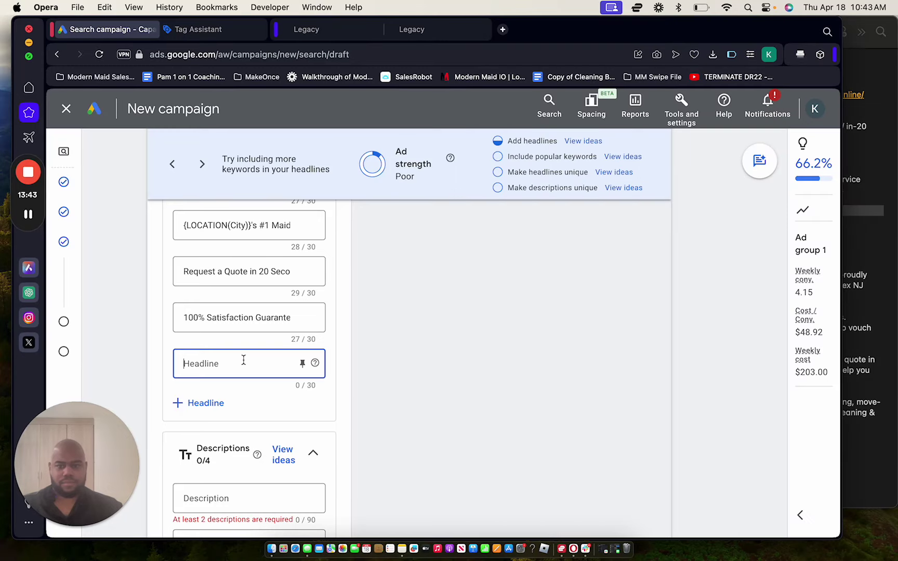
{"action": "key", "text": "super+v"}
Step: Add a ninth headline and fill it with "Housekeepers Nearby" from the note
{"action": "left_click", "coordinate": [202, 404]}
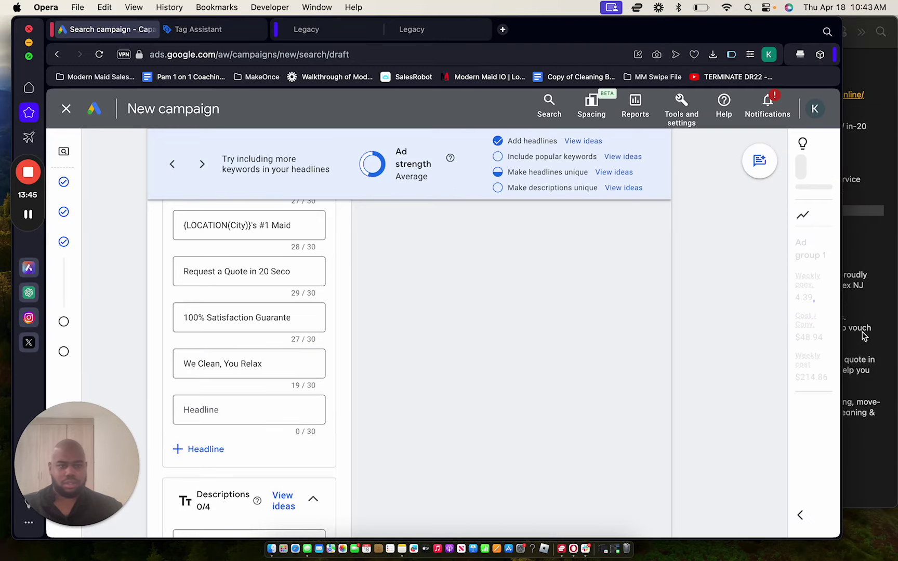
{"action": "left_click", "coordinate": [875, 274]}
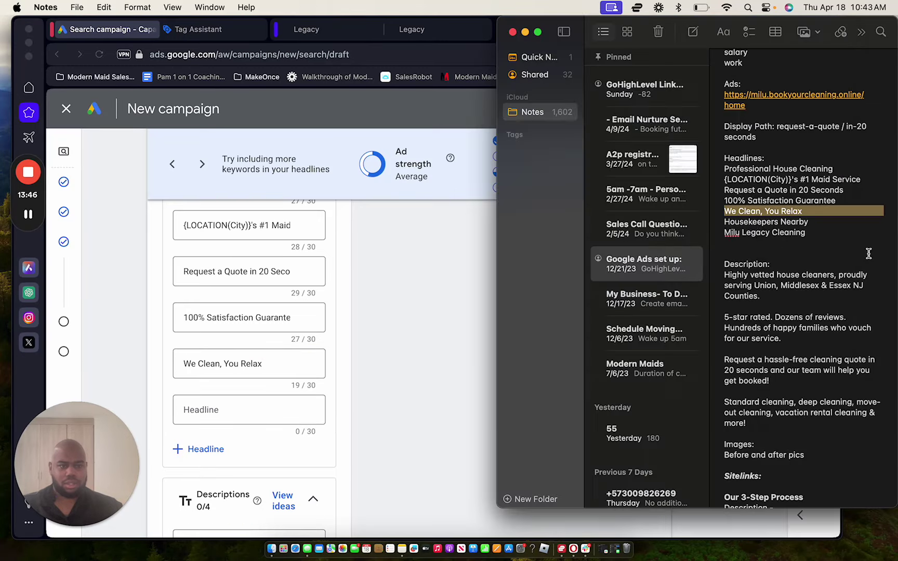
{"action": "triple_click", "coordinate": [754, 221]}
{"action": "left_click", "coordinate": [232, 405]}
{"action": "key", "text": "super+v"}
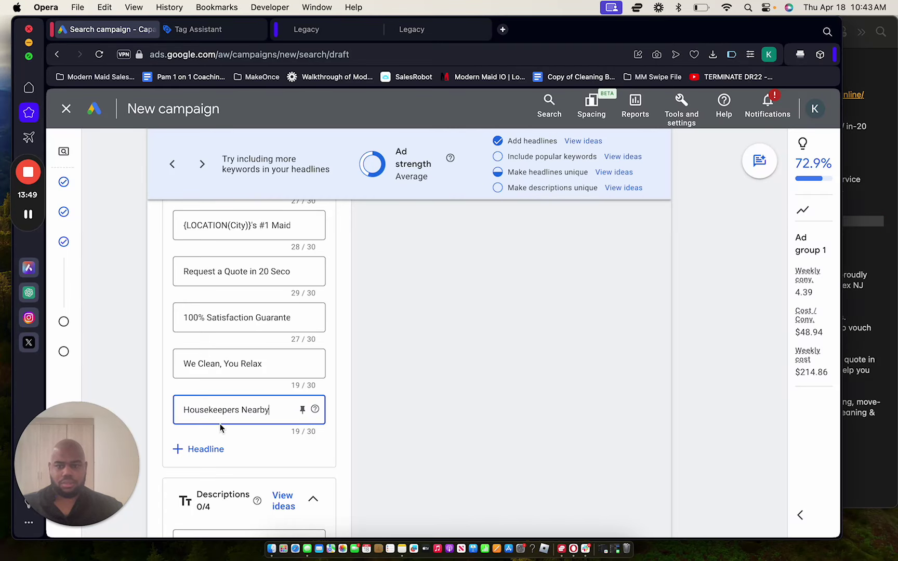
Step: Add a tenth headline with the business name "Legacy Maids" in place of the company name in the note
{"action": "left_click", "coordinate": [205, 449]}
{"action": "left_click", "coordinate": [860, 254]}
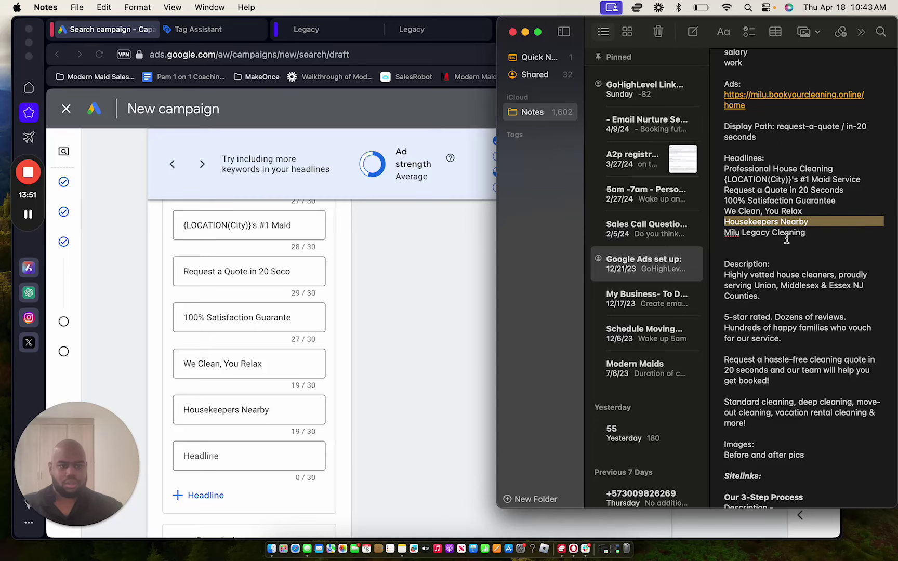
{"action": "left_click", "coordinate": [235, 464]}
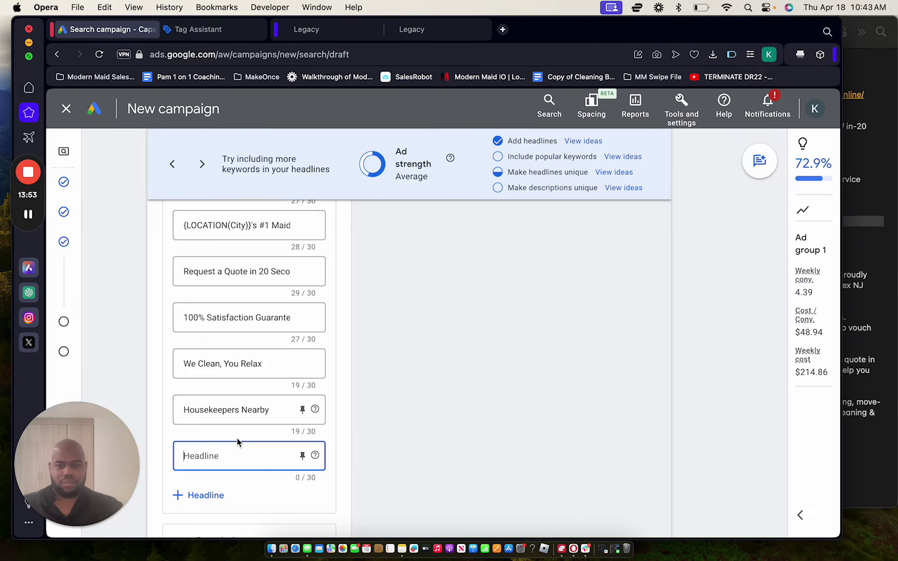
{"action": "type", "text": "Legacy Ma"}
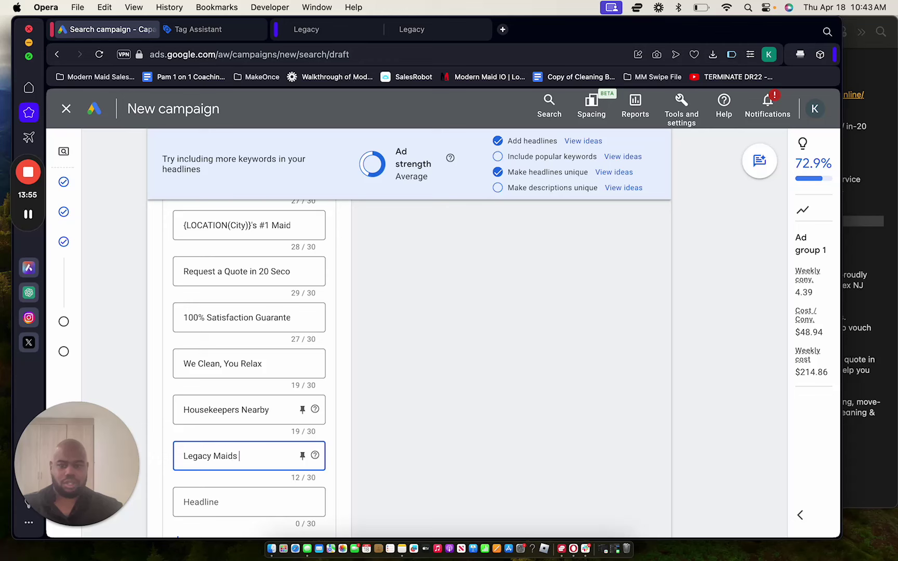
{"action": "type", "text": "ids"}
Step: Fill the first description with "Highly vetted house cleaners, proudly serving Union, Middlesex & Essex NJ Counties." from the note
{"action": "scroll", "coordinate": [213, 448], "scroll_direction": "down", "scroll_amount": 5}
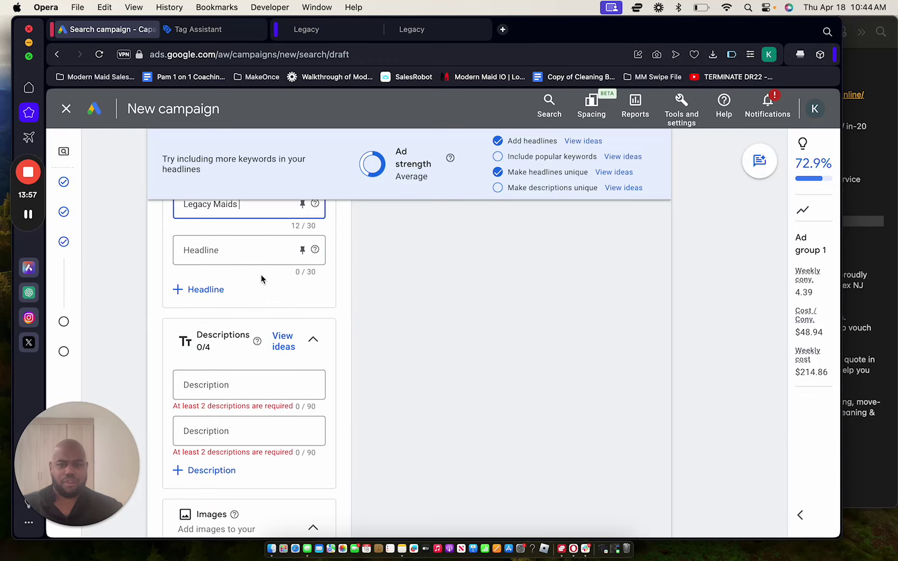
{"action": "scroll", "coordinate": [261, 371], "scroll_direction": "down", "scroll_amount": 3}
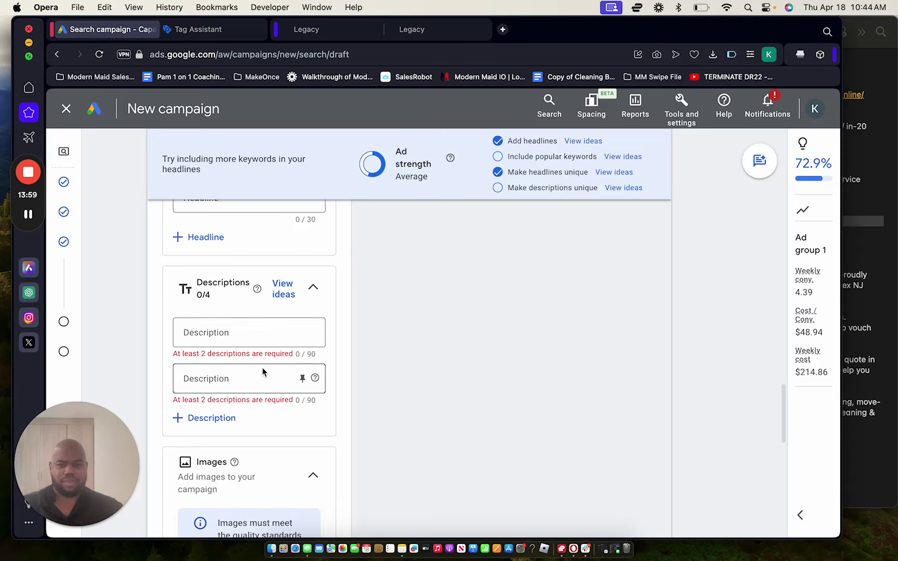
{"action": "left_click", "coordinate": [236, 305]}
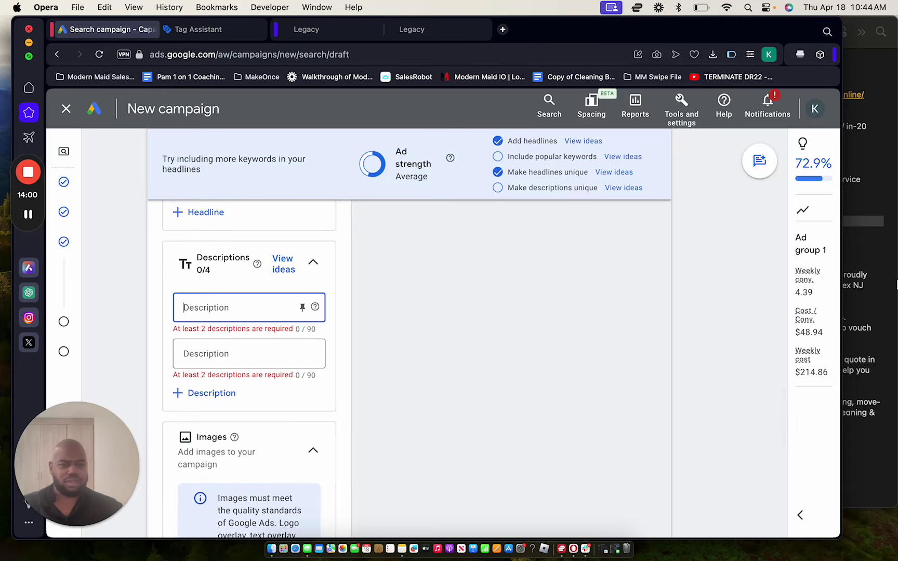
{"action": "left_click", "coordinate": [859, 293]}
{"action": "left_click_drag", "start_coordinate": [760, 297], "coordinate": [722, 278]}
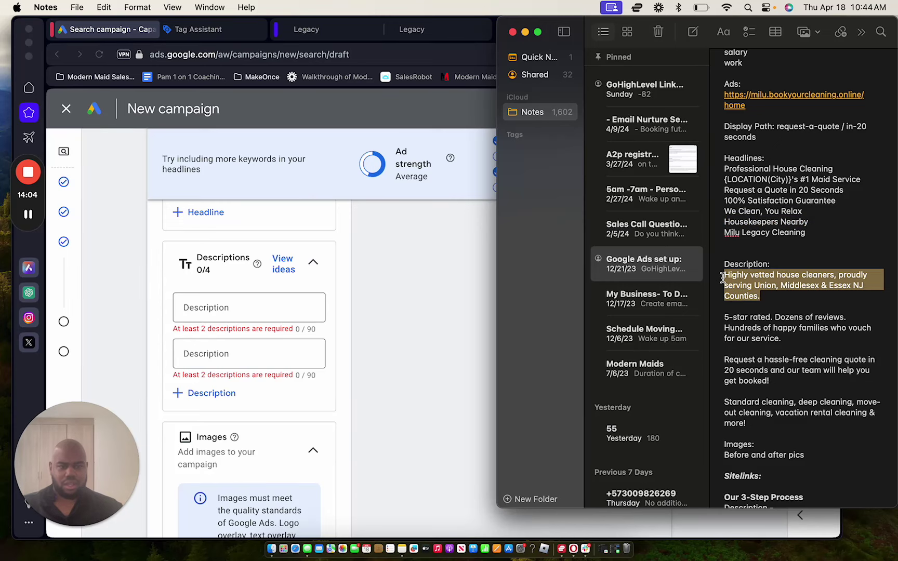
{"action": "left_click", "coordinate": [403, 297]}
{"action": "key", "text": "super+v"}
Step: Fill the second description with "5-star rated. Dozens of reviews. Hundreds of happy families who vouch for our service." from the note
{"action": "left_click", "coordinate": [253, 367]}
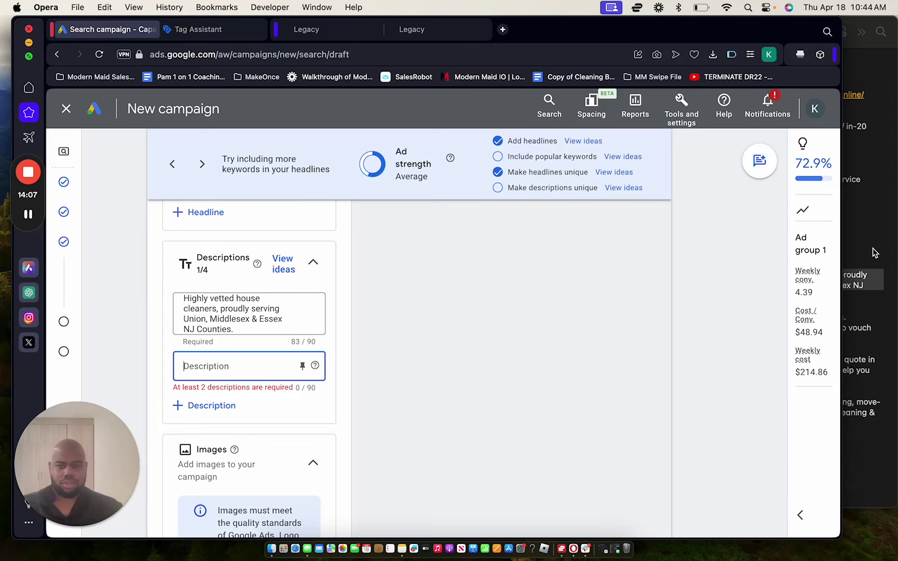
{"action": "left_click", "coordinate": [873, 300]}
{"action": "left_click_drag", "start_coordinate": [794, 338], "coordinate": [710, 316]}
{"action": "key", "text": "super+c"}
{"action": "left_click", "coordinate": [292, 358]}
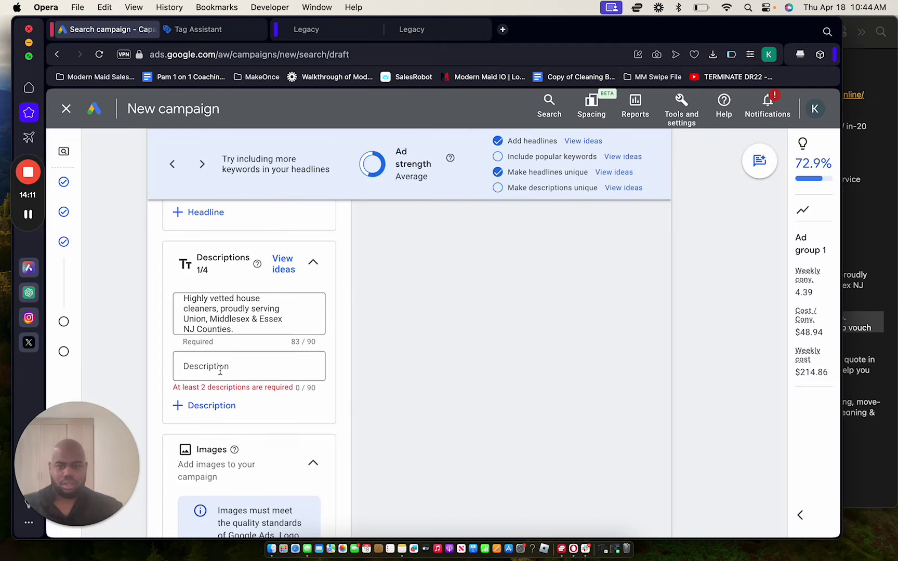
{"action": "key", "text": "super+v"}
Step: Fill the third description with "Request a hassle-free cleaning quote in 20 seconds and our team will help you get booked!" from the note
{"action": "left_click", "coordinate": [223, 421]}
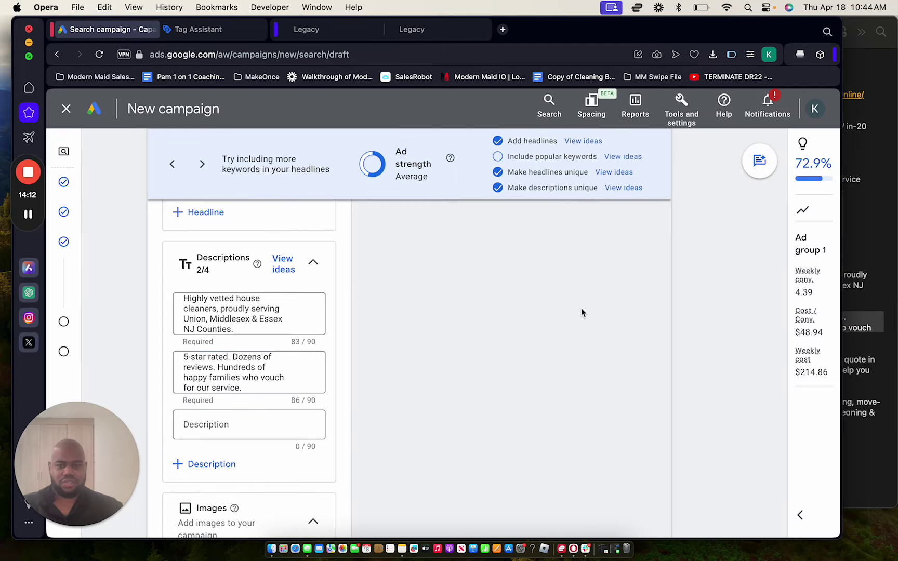
{"action": "left_click", "coordinate": [848, 338]}
{"action": "scroll", "coordinate": [837, 338], "scroll_direction": "down", "scroll_amount": 2}
{"action": "left_click_drag", "start_coordinate": [779, 325], "coordinate": [717, 306]}
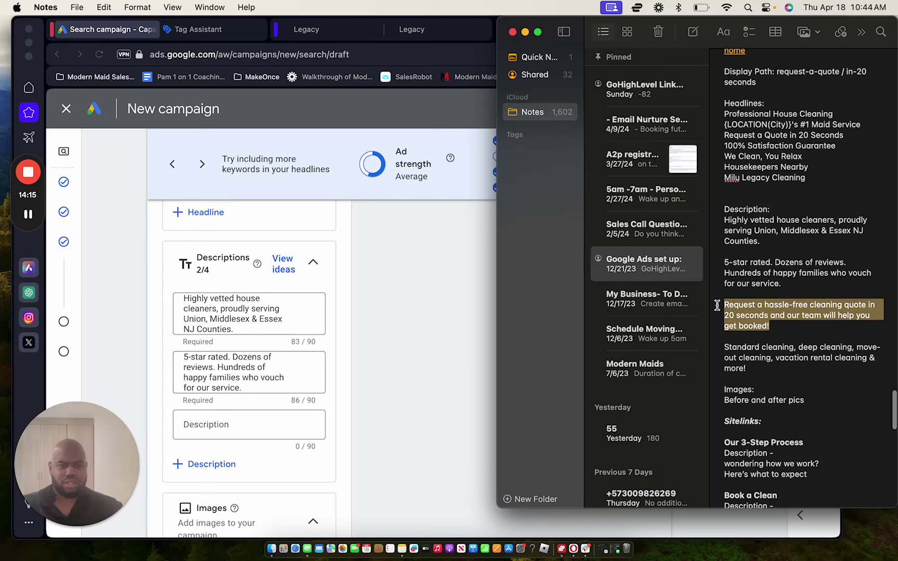
{"action": "key", "text": "super+c"}
{"action": "left_click", "coordinate": [221, 435]}
{"action": "left_click", "coordinate": [221, 436]}
{"action": "key", "text": "super+v"}
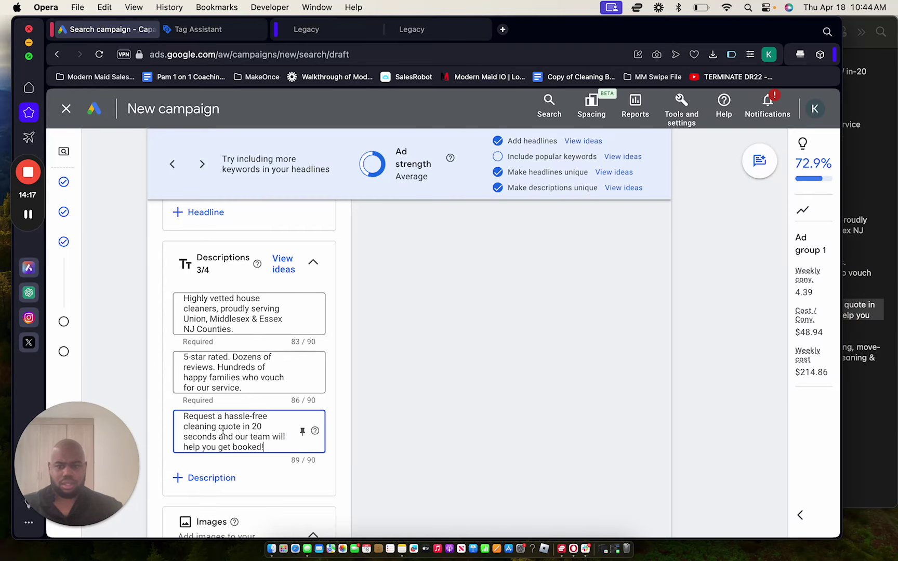
Step: Add a fourth description reading "Standard cleaning, deep cleaning, move-out cleaning, vacation rental cleaning & more!", copied from the note
{"action": "left_click", "coordinate": [864, 348]}
{"action": "left_click_drag", "start_coordinate": [747, 369], "coordinate": [726, 350]}
{"action": "key", "text": "super+c"}
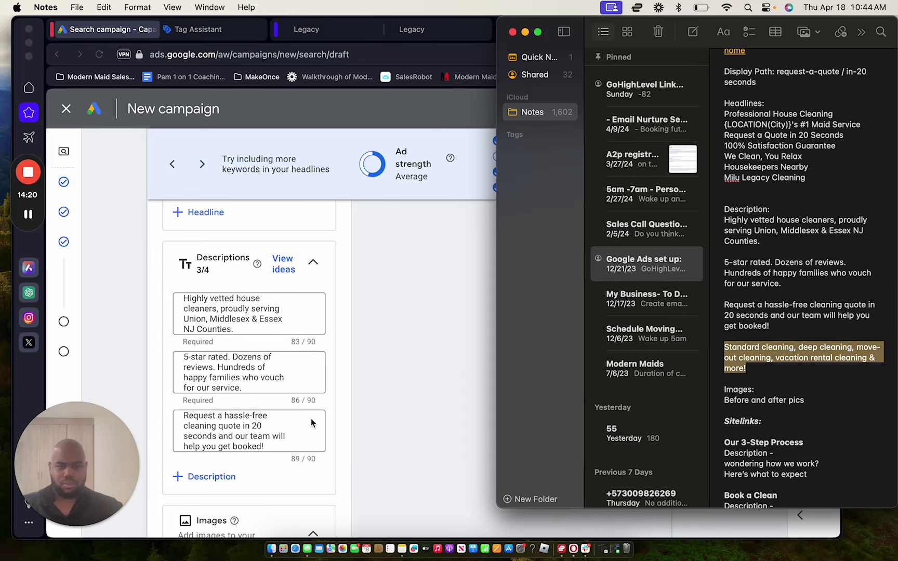
{"action": "left_click", "coordinate": [209, 475]}
{"action": "key", "text": "super+v"}
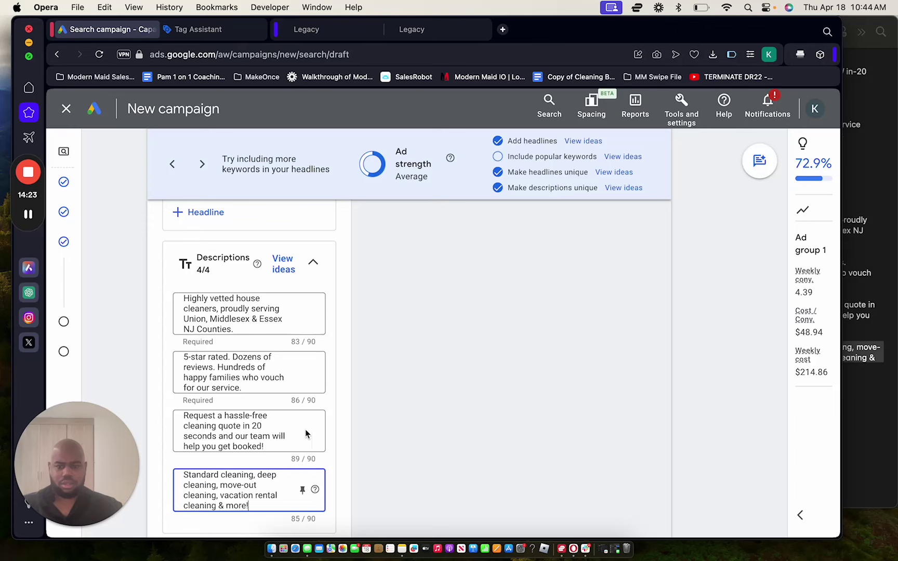
Step: Review the ad's asset sections below the descriptions: images, business name and logos, sitelinks and callouts
{"action": "scroll", "coordinate": [305, 429], "scroll_direction": "down", "scroll_amount": 7}
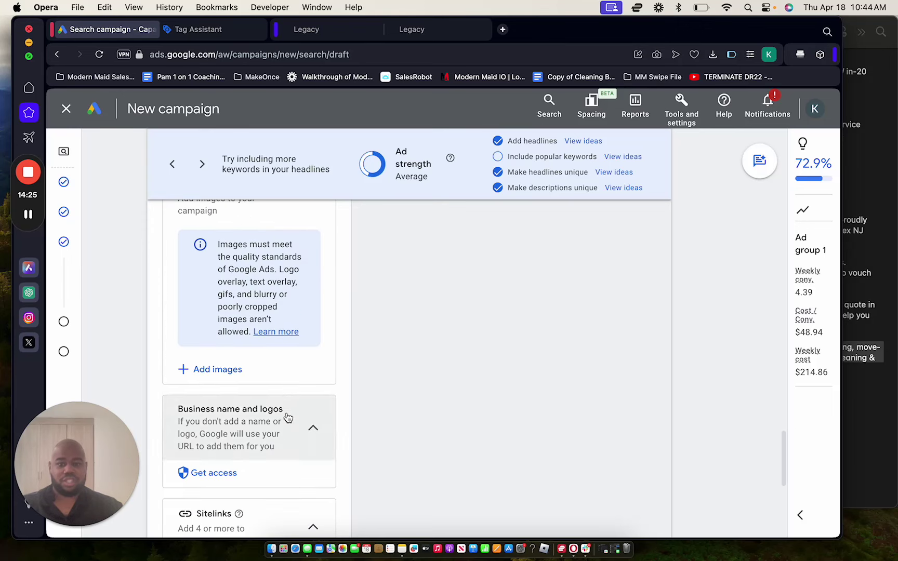
{"action": "scroll", "coordinate": [281, 352], "scroll_direction": "up", "scroll_amount": 2}
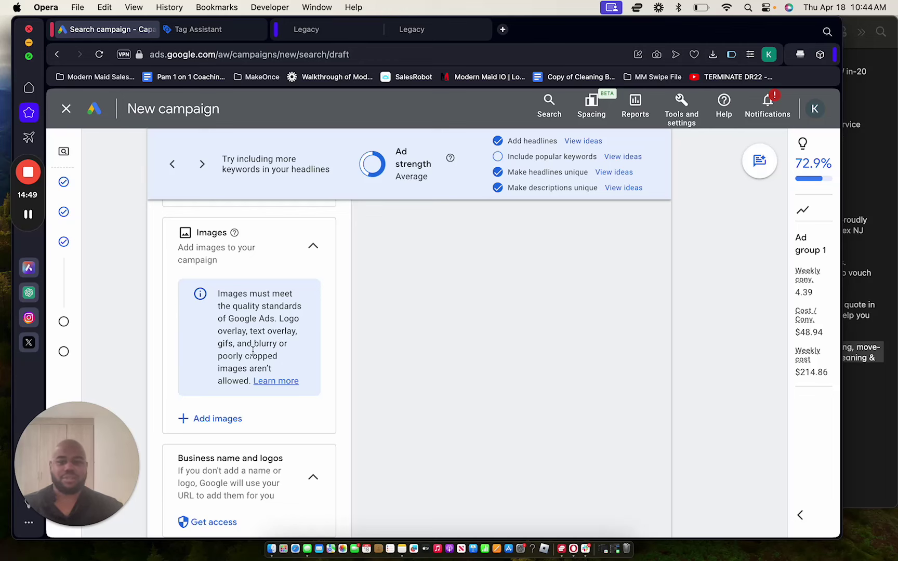
{"action": "scroll", "coordinate": [245, 355], "scroll_direction": "down", "scroll_amount": 3}
{"action": "scroll", "coordinate": [247, 357], "scroll_direction": "up", "scroll_amount": 3}
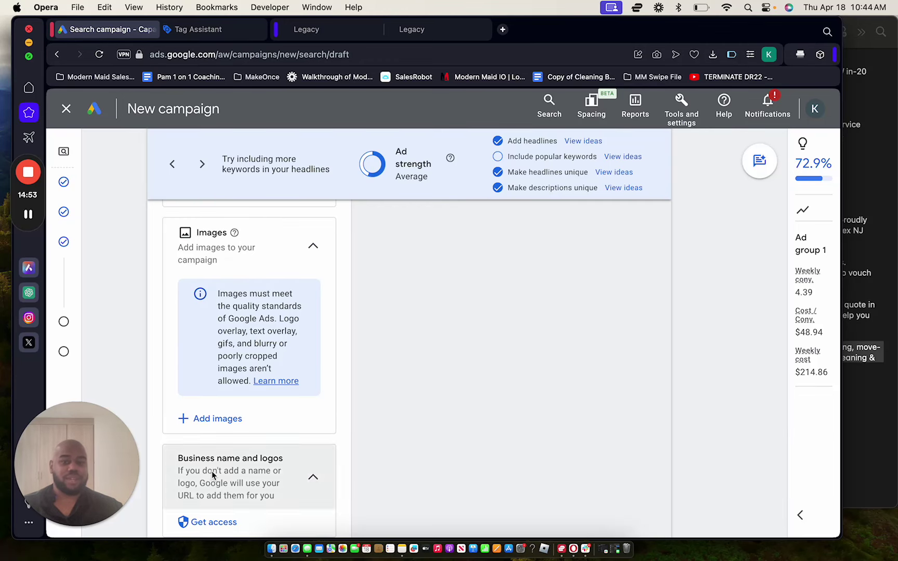
{"action": "scroll", "coordinate": [265, 416], "scroll_direction": "down", "scroll_amount": 1}
{"action": "scroll", "coordinate": [275, 401], "scroll_direction": "up", "scroll_amount": 1}
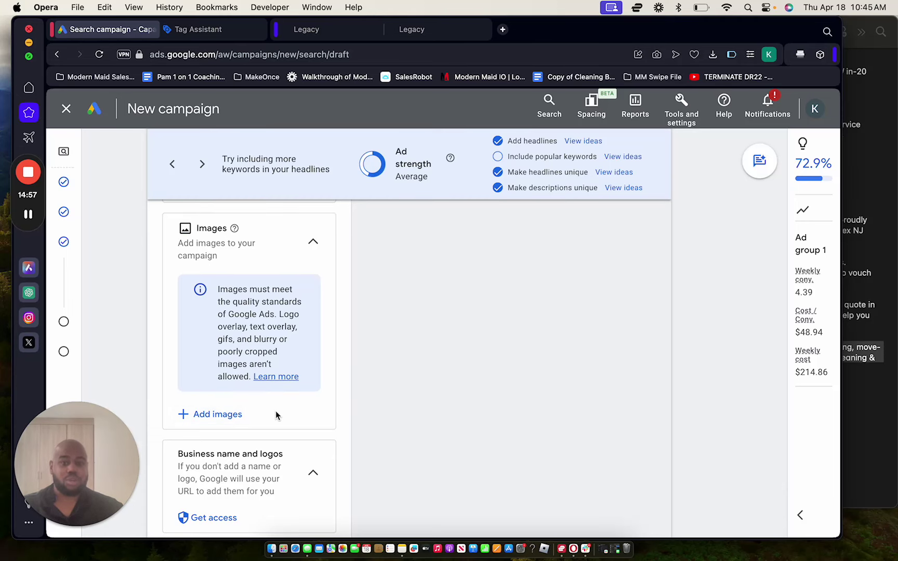
{"action": "scroll", "coordinate": [276, 411], "scroll_direction": "down", "scroll_amount": 10}
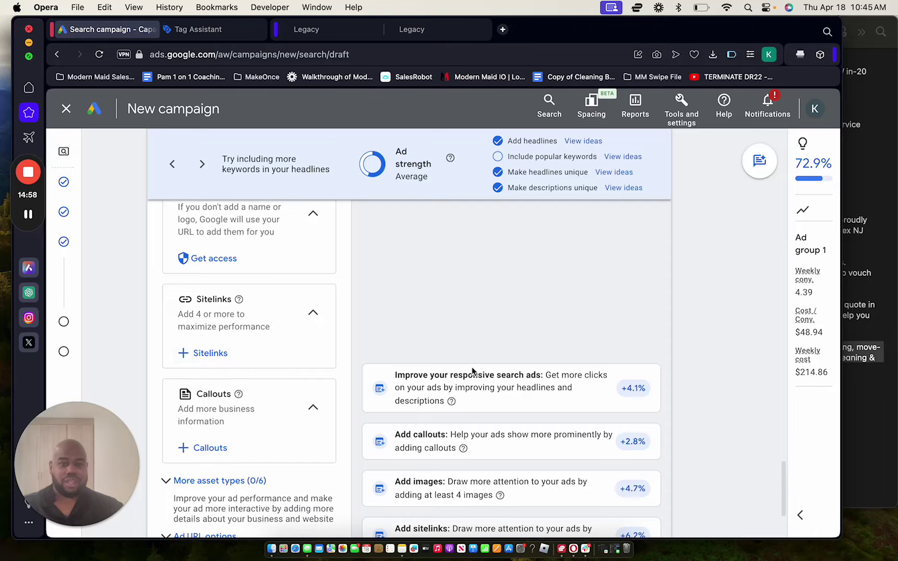
Step: Start creating new sitelinks for the campaign and open the first sitelink for text entry
{"action": "left_click", "coordinate": [493, 528]}
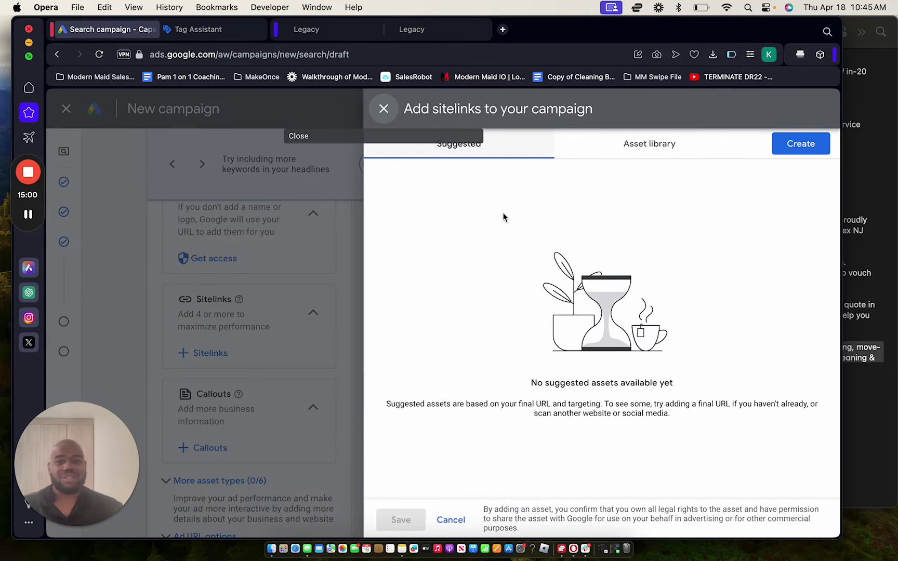
{"action": "left_click", "coordinate": [794, 147]}
{"action": "left_click", "coordinate": [280, 226]}
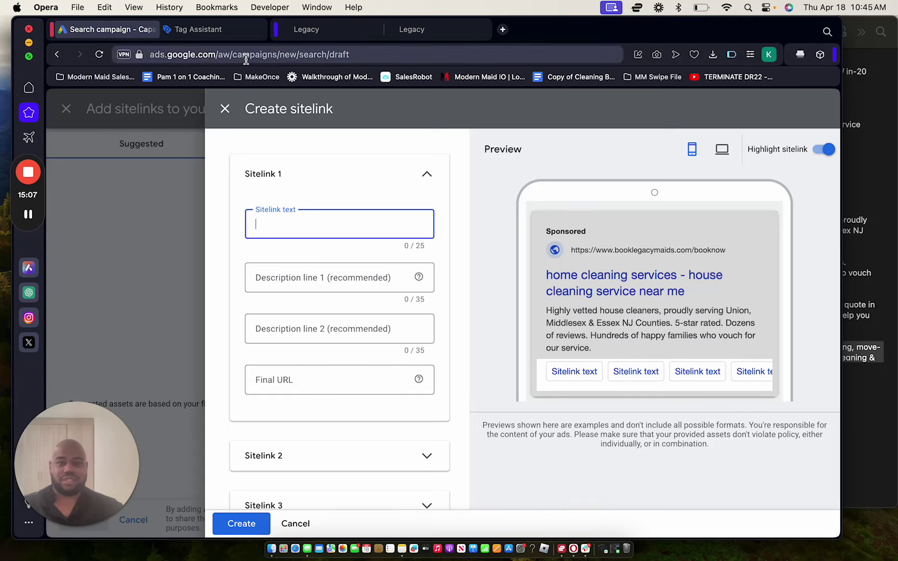
{"action": "left_click", "coordinate": [439, 32]}
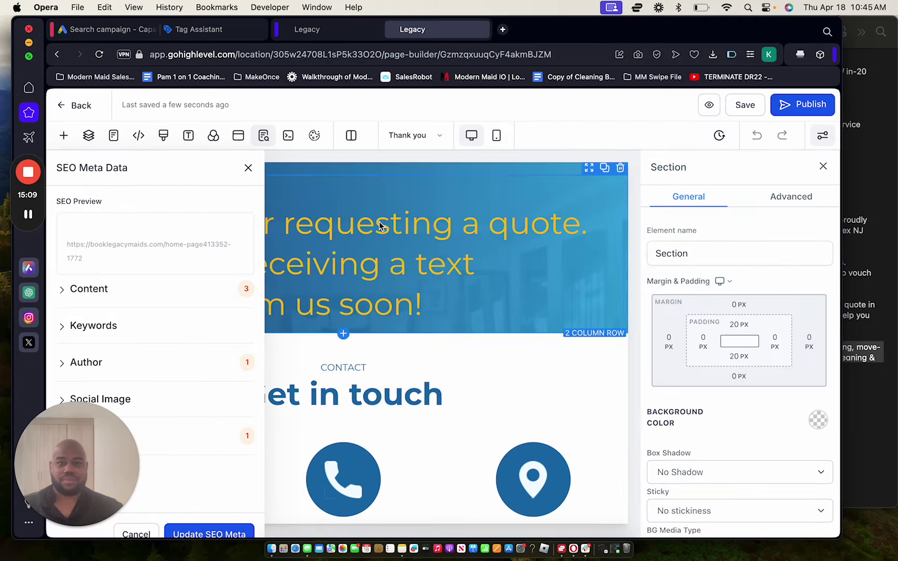
{"action": "left_click", "coordinate": [338, 30]}
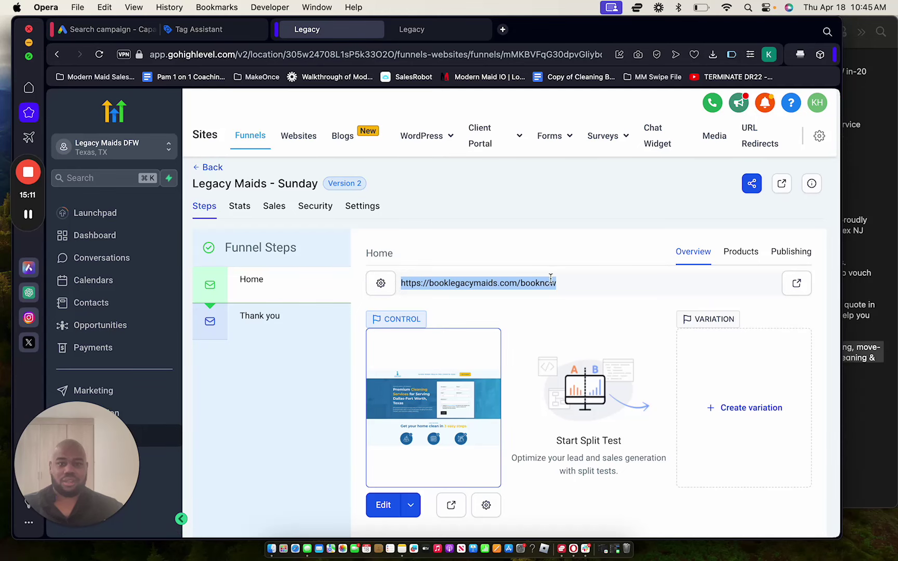
{"action": "key", "text": "super+c"}
{"action": "key", "text": "super+c"}
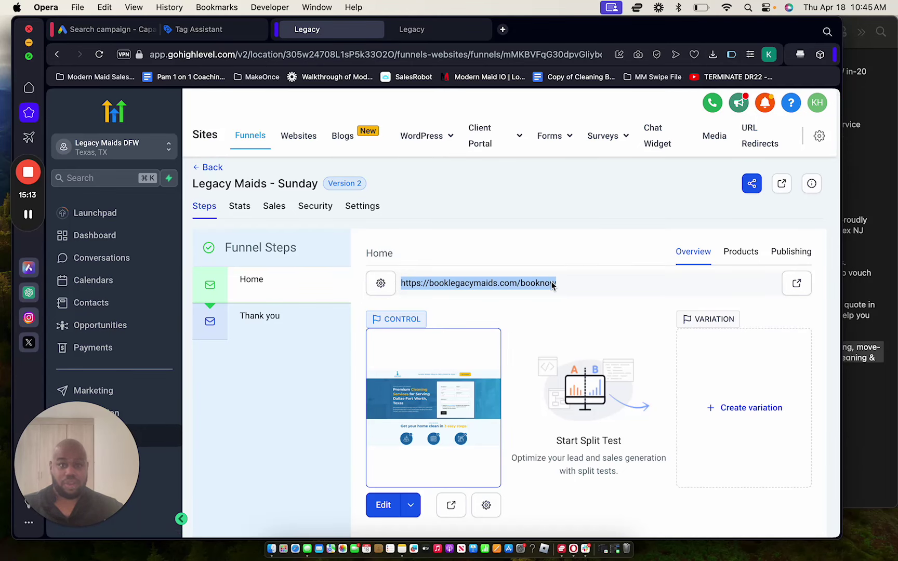
{"action": "key", "text": "super+c"}
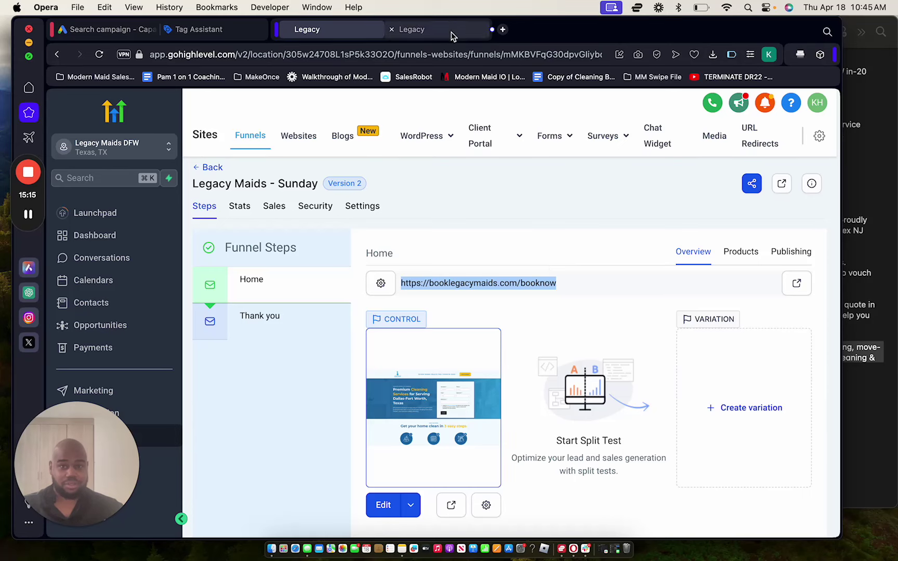
{"action": "left_click", "coordinate": [121, 31]}
{"action": "key", "text": "super+v"}
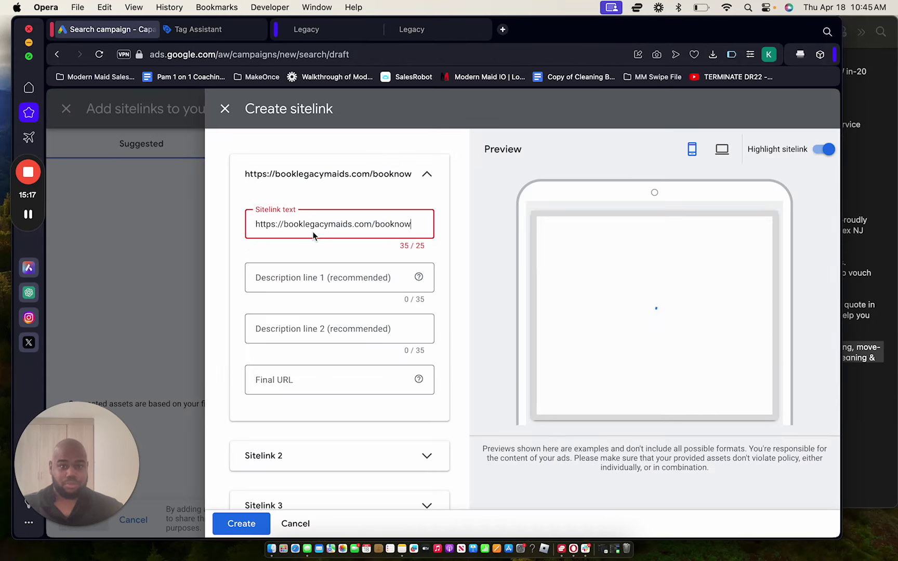
{"action": "double_click", "coordinate": [407, 225]}
{"action": "key", "text": "super+a"}
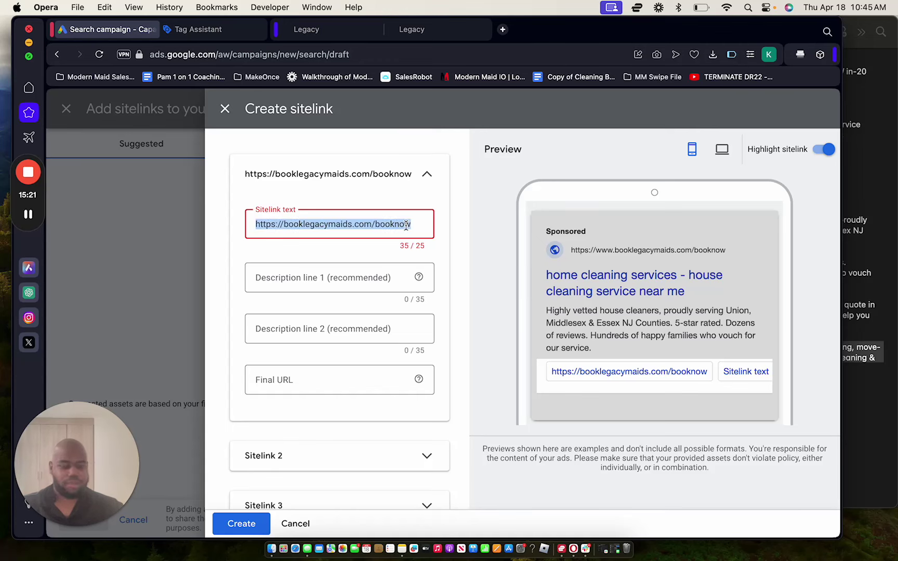
{"action": "key", "text": "BackSpace"}
{"action": "key", "text": "super+v"}
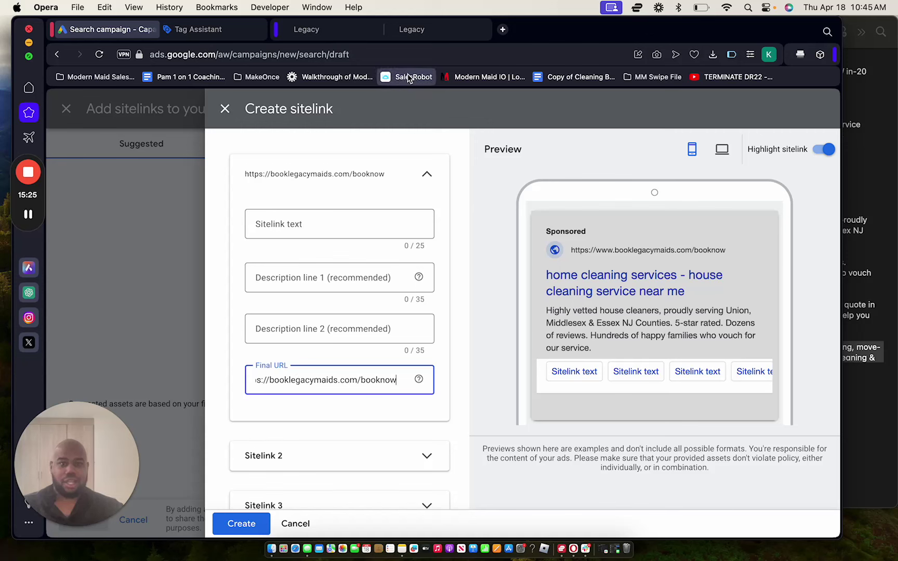
Step: Set the first sitelink's text to "Our 3-Step Process", copied from the Sitelinks section of the note
{"action": "left_click", "coordinate": [891, 275]}
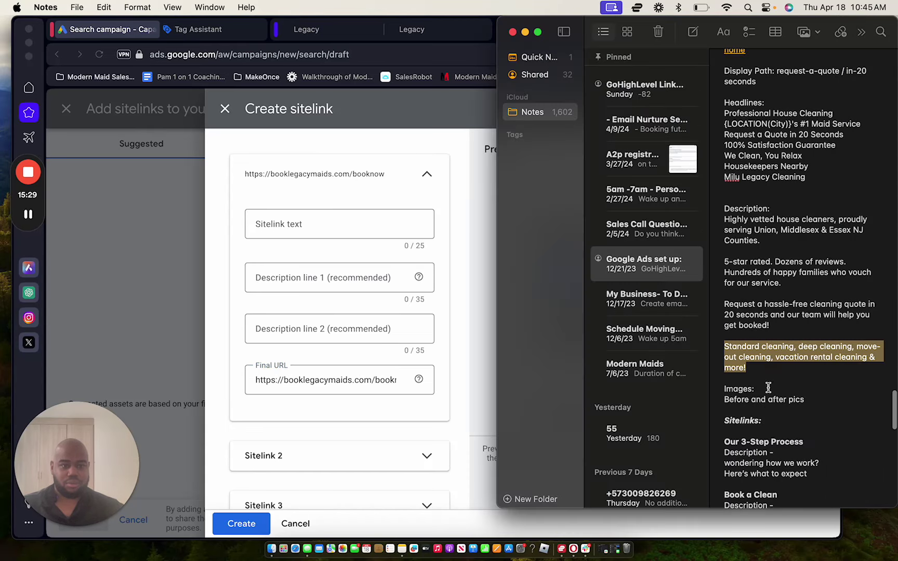
{"action": "scroll", "coordinate": [771, 364], "scroll_direction": "down", "scroll_amount": 3}
{"action": "left_click_drag", "start_coordinate": [804, 367], "coordinate": [739, 366]}
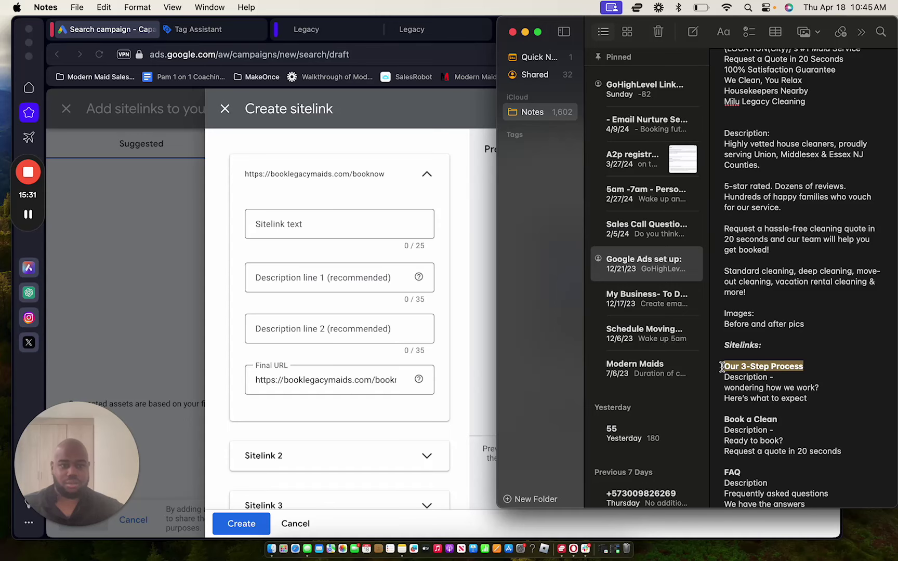
{"action": "key", "text": "super+c"}
{"action": "left_click", "coordinate": [325, 227]}
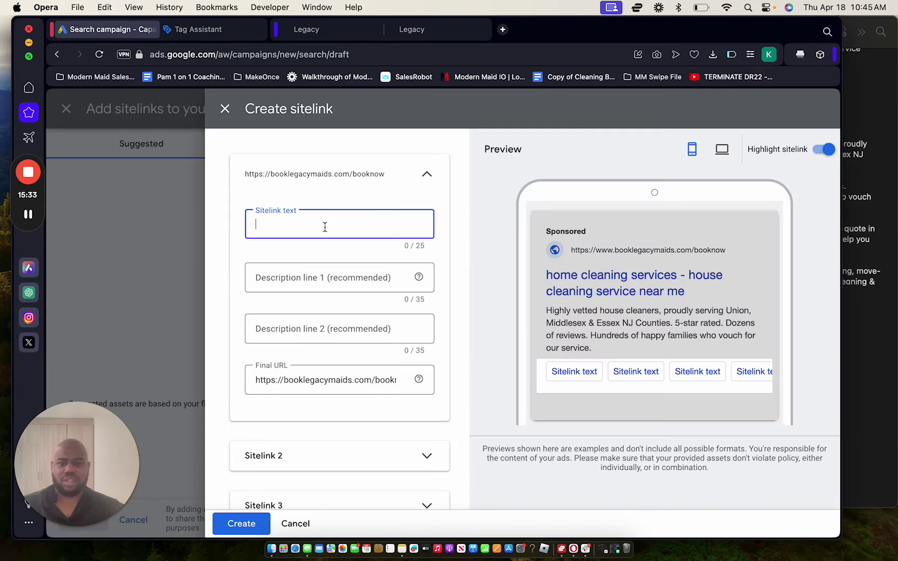
{"action": "key", "text": "super+v"}
Step: Fill the first sitelink's description line 1 with "wondering how we work?" from the note
{"action": "left_click", "coordinate": [327, 276]}
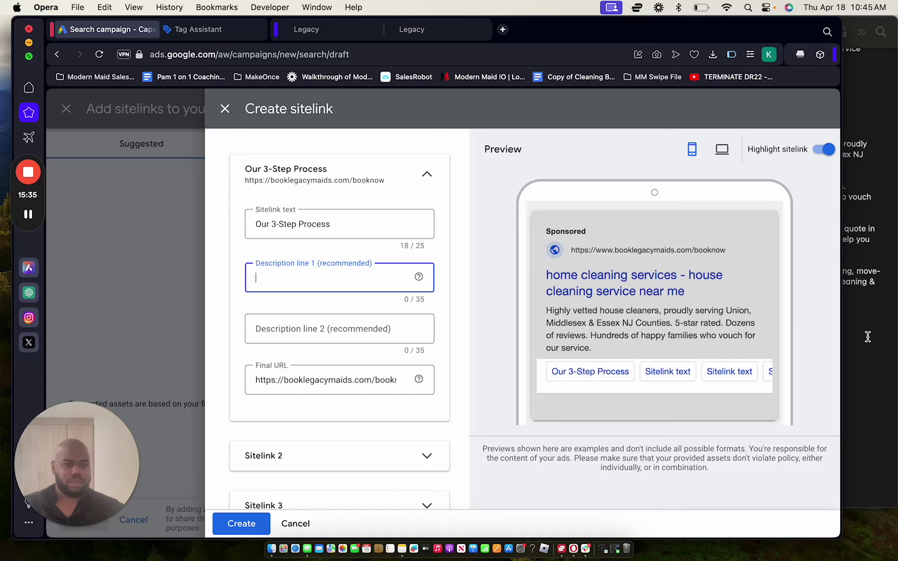
{"action": "left_click", "coordinate": [868, 337]}
{"action": "left_click_drag", "start_coordinate": [835, 388], "coordinate": [702, 388]}
{"action": "key", "text": "super+c"}
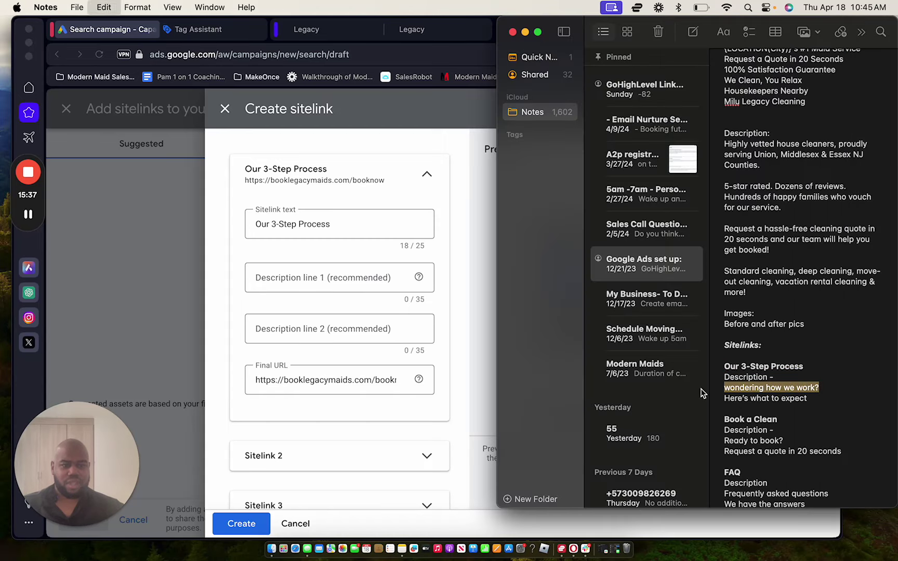
{"action": "left_click", "coordinate": [315, 279]}
{"action": "key", "text": "super+v"}
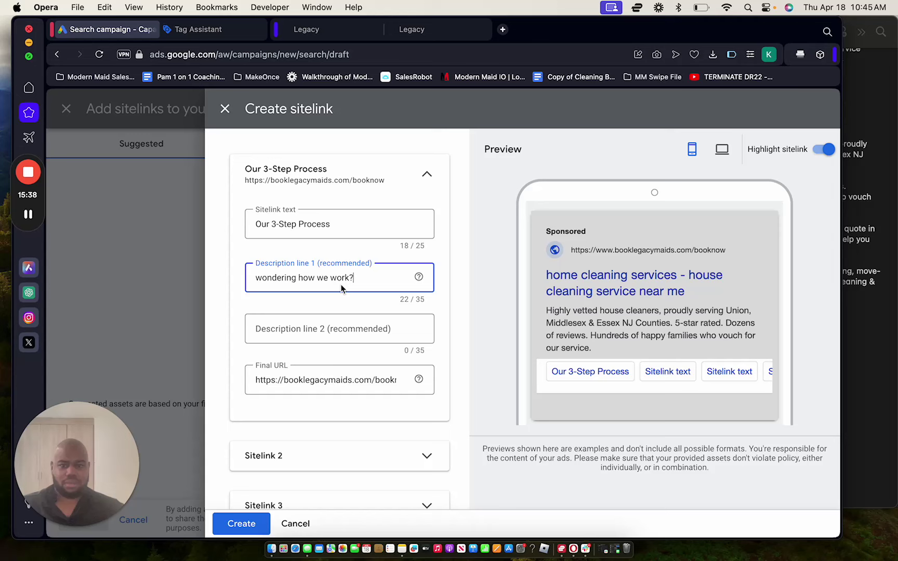
Step: Fill the first sitelink's description line 2 with "Here's what to expect" from the note
{"action": "left_click", "coordinate": [310, 327]}
{"action": "left_click", "coordinate": [853, 344]}
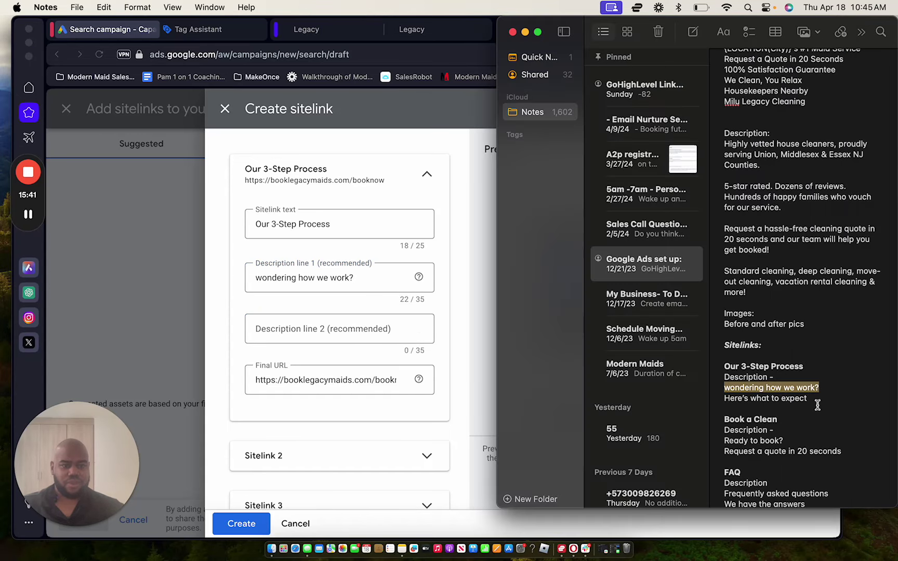
{"action": "left_click_drag", "start_coordinate": [818, 400], "coordinate": [710, 398]}
{"action": "key", "text": "super+c"}
{"action": "left_click", "coordinate": [354, 336]}
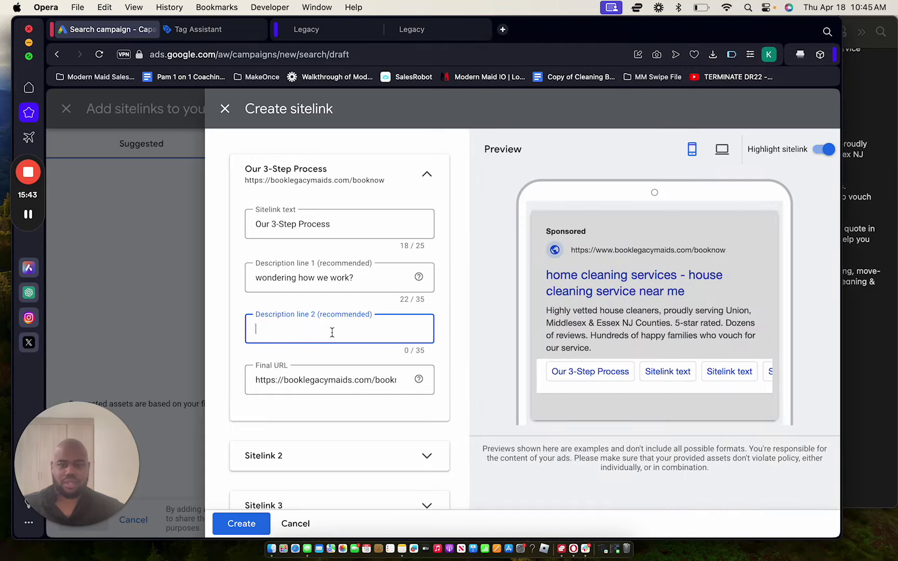
{"action": "key", "text": "super+v"}
{"action": "left_click", "coordinate": [336, 225]}
{"action": "scroll", "coordinate": [381, 293], "scroll_direction": "down", "scroll_amount": 2}
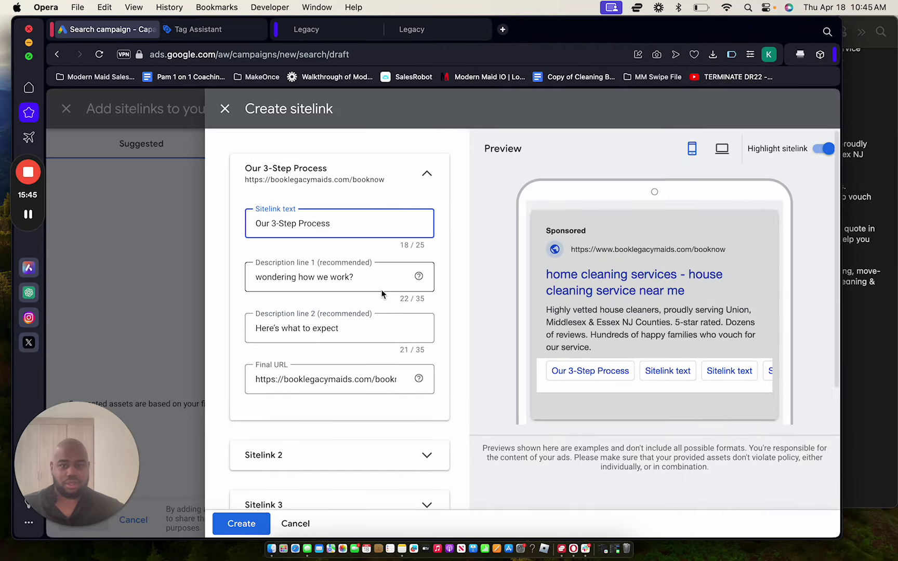
Step: Switch to the GoHighLevel funnel and open its Home page in the page builder
{"action": "left_click", "coordinate": [387, 323]}
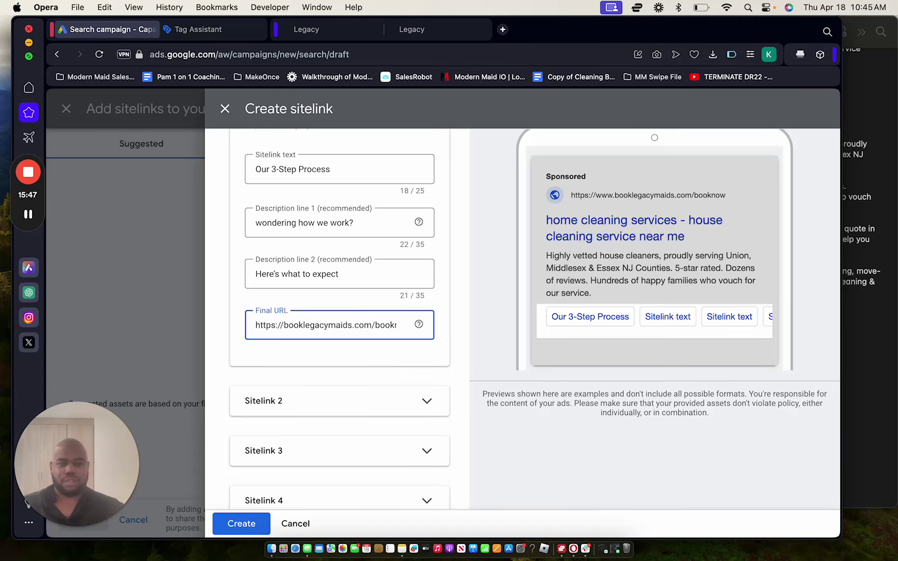
{"action": "type", "text": "ow"}
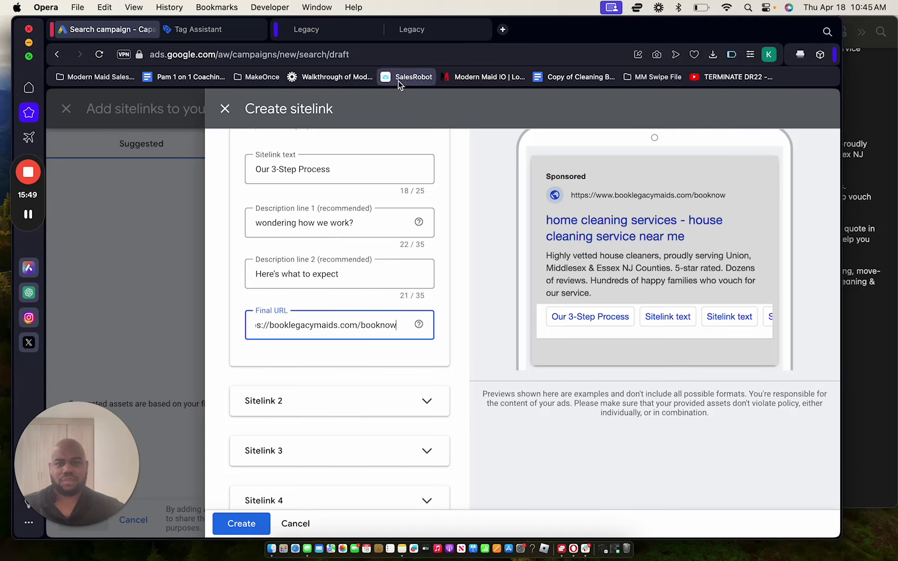
{"action": "left_click", "coordinate": [432, 28]}
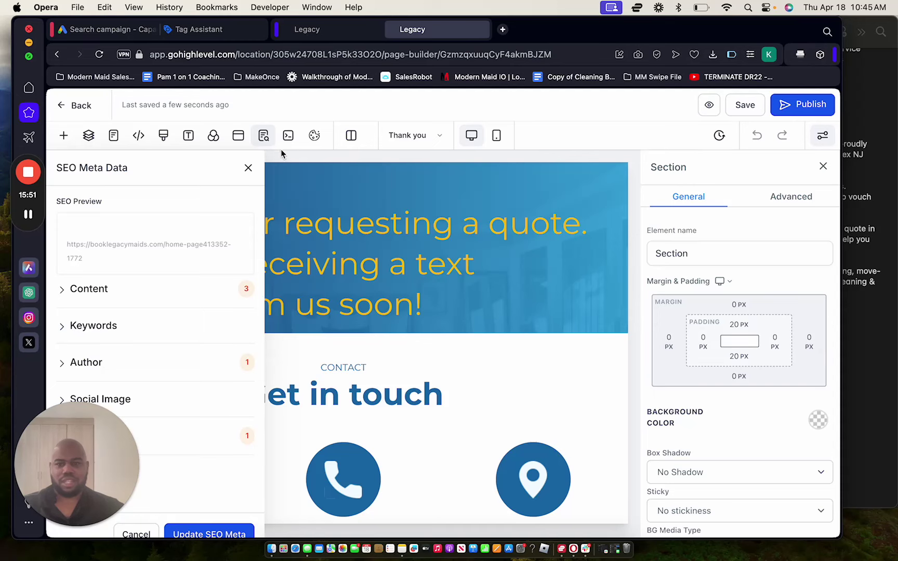
{"action": "left_click", "coordinate": [352, 32]}
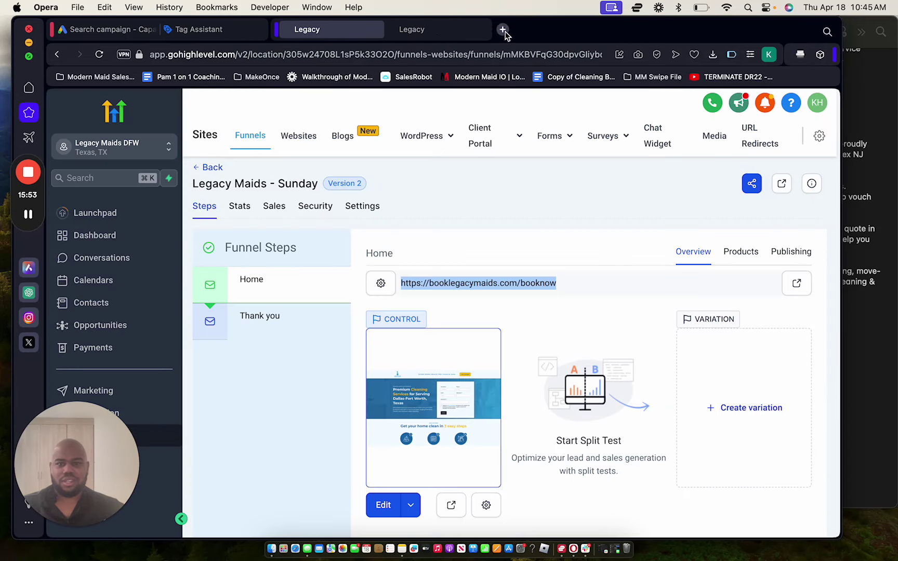
{"action": "left_click", "coordinate": [410, 506]}
{"action": "left_click", "coordinate": [420, 472]}
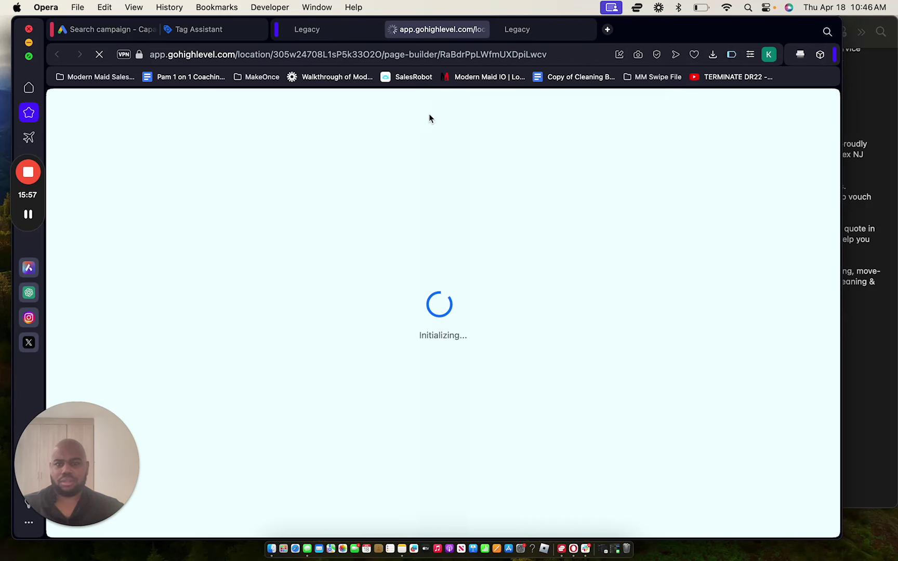
Step: Close the Tag Assistant page and return to the sitelink form in Google Ads
{"action": "left_click", "coordinate": [339, 35]}
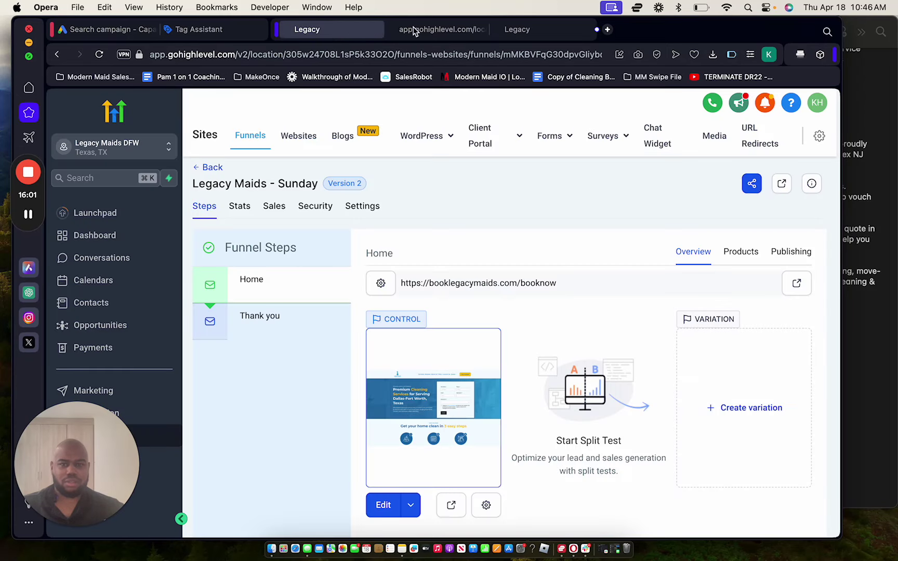
{"action": "left_click", "coordinate": [170, 30]}
{"action": "left_click", "coordinate": [128, 30]}
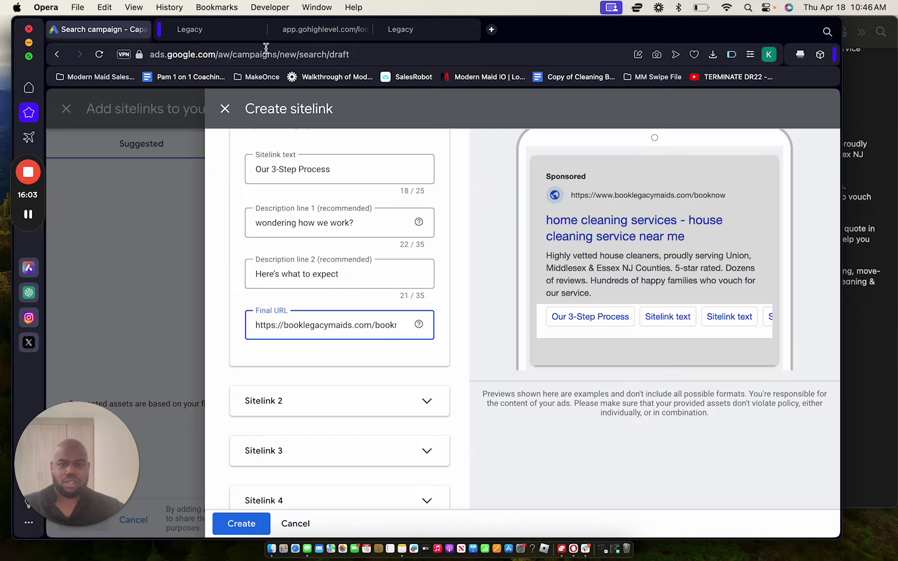
{"action": "scroll", "coordinate": [296, 223], "scroll_direction": "up", "scroll_amount": 2}
Step: In the Home page builder, copy the CSS selector #row-p_83pm44fP of the "Get your home clean in 3 easy steps" heading row
{"action": "left_click", "coordinate": [324, 28]}
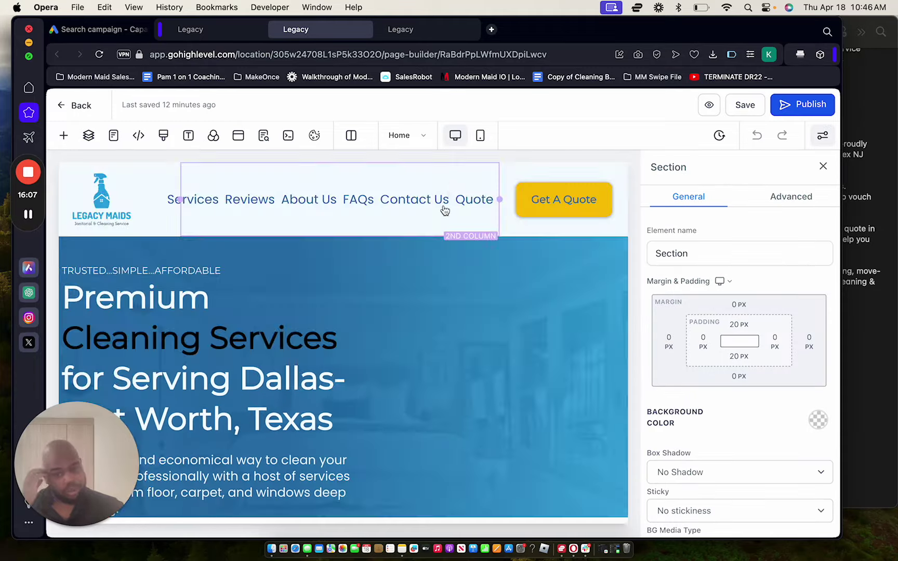
{"action": "scroll", "coordinate": [447, 250], "scroll_direction": "down", "scroll_amount": 10}
{"action": "scroll", "coordinate": [453, 303], "scroll_direction": "up", "scroll_amount": 5}
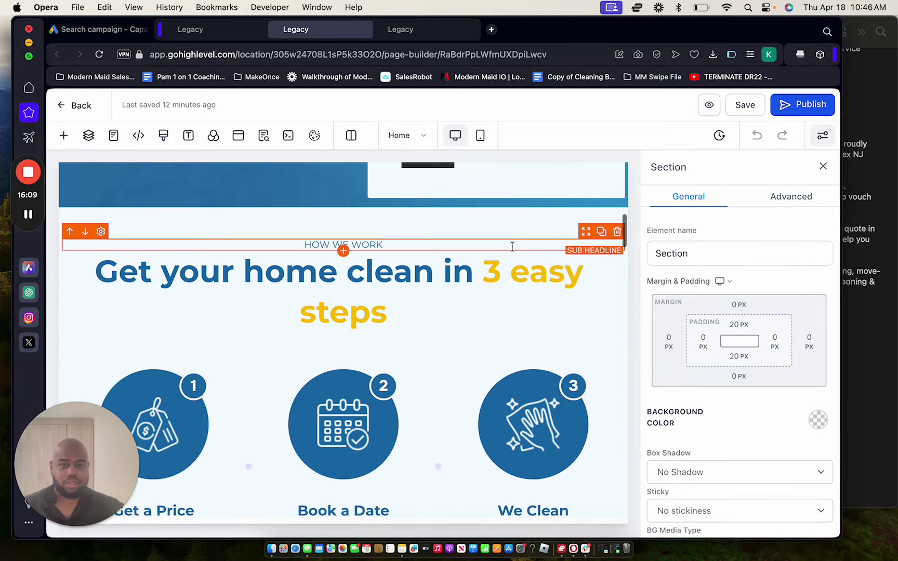
{"action": "left_click", "coordinate": [553, 341]}
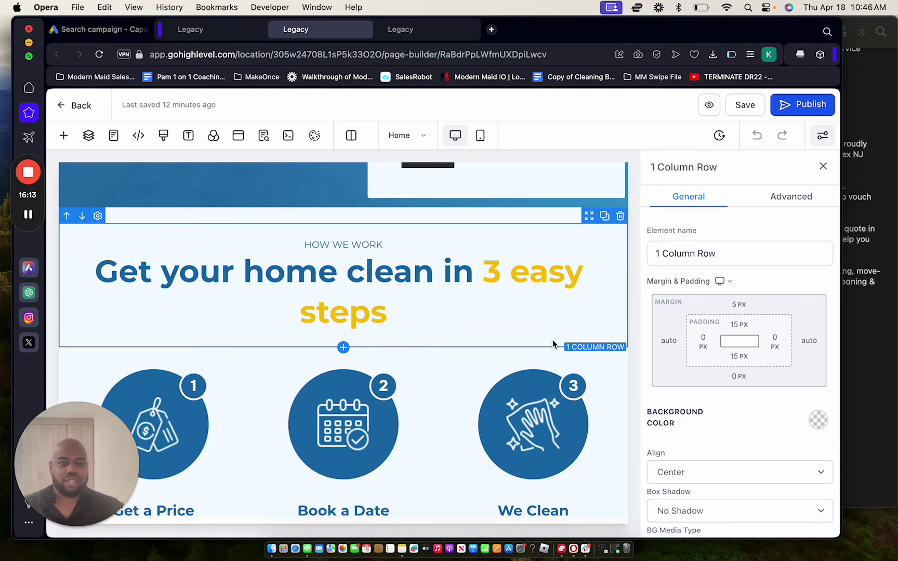
{"action": "left_click", "coordinate": [784, 196]}
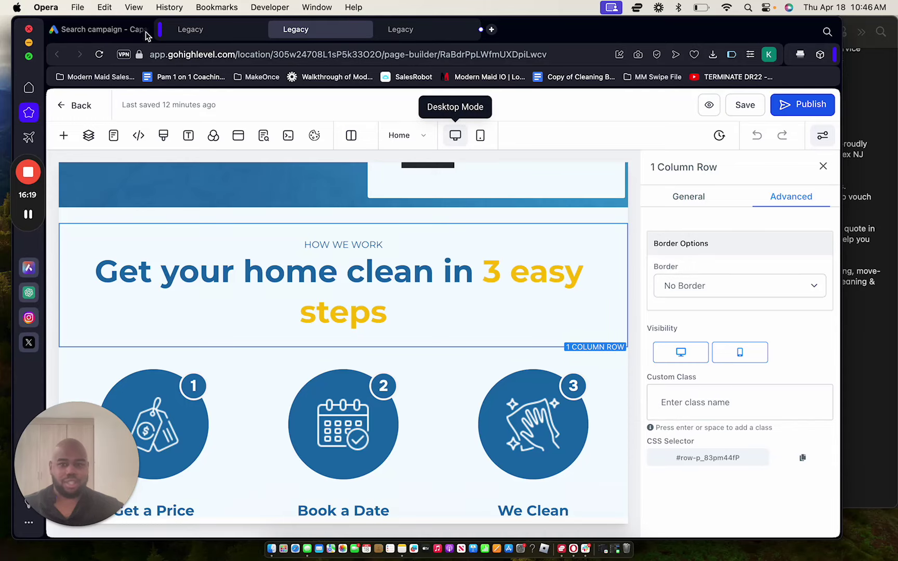
{"action": "left_click", "coordinate": [99, 30]}
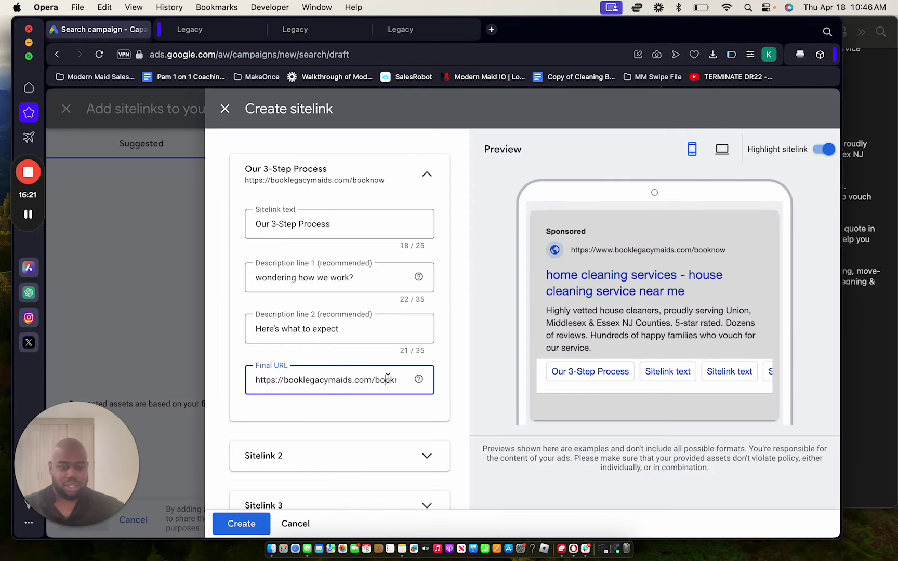
{"action": "left_click", "coordinate": [388, 380]}
{"action": "key", "text": "super+v"}
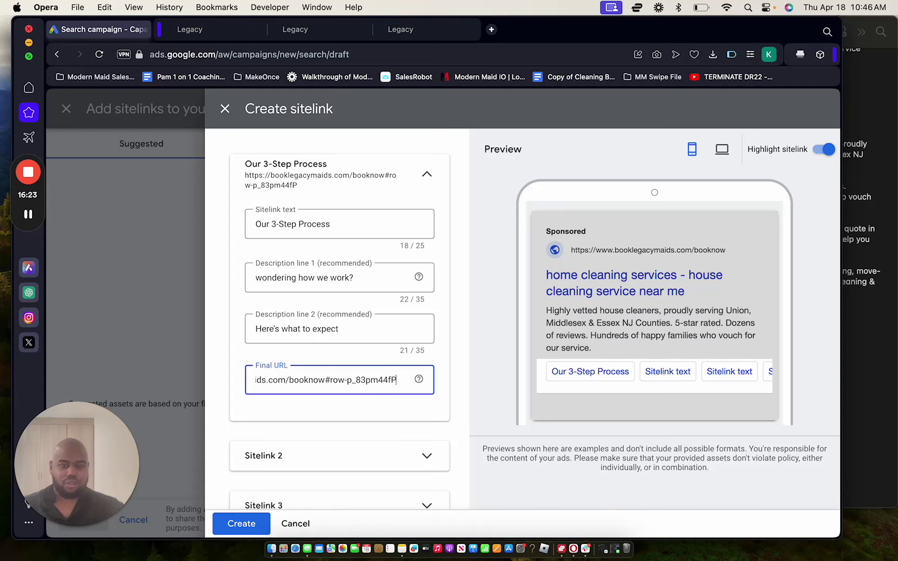
{"action": "left_click", "coordinate": [451, 336]}
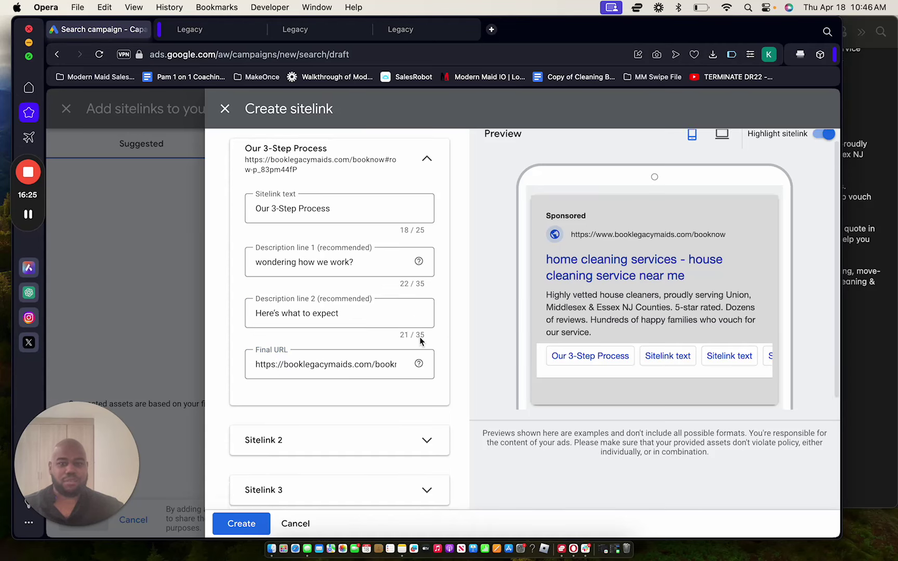
{"action": "scroll", "coordinate": [420, 337], "scroll_direction": "down", "scroll_amount": 2}
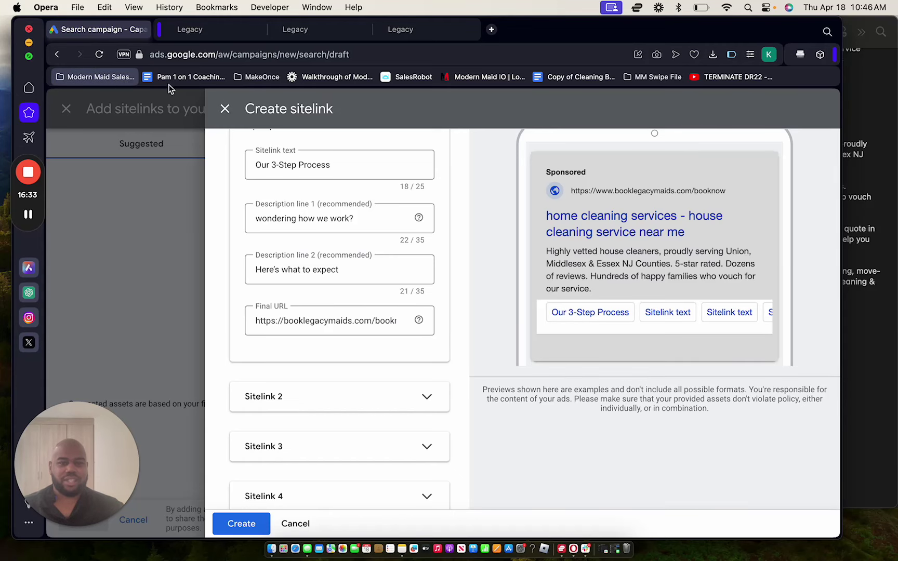
Step: Recheck the heading row in the page builder, then expand Sitelink 2 in the Google Ads form
{"action": "left_click", "coordinate": [345, 30]}
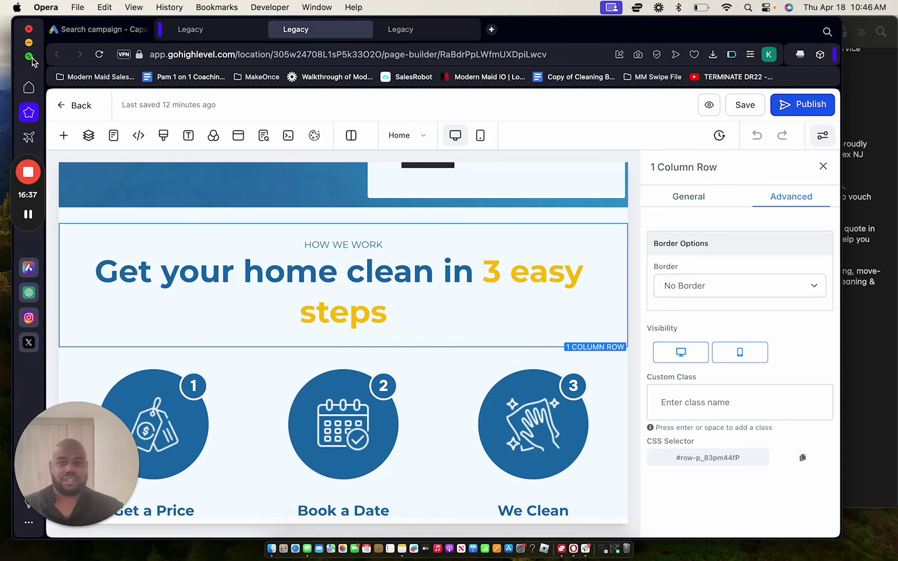
{"action": "left_click", "coordinate": [102, 30]}
{"action": "left_click", "coordinate": [323, 397]}
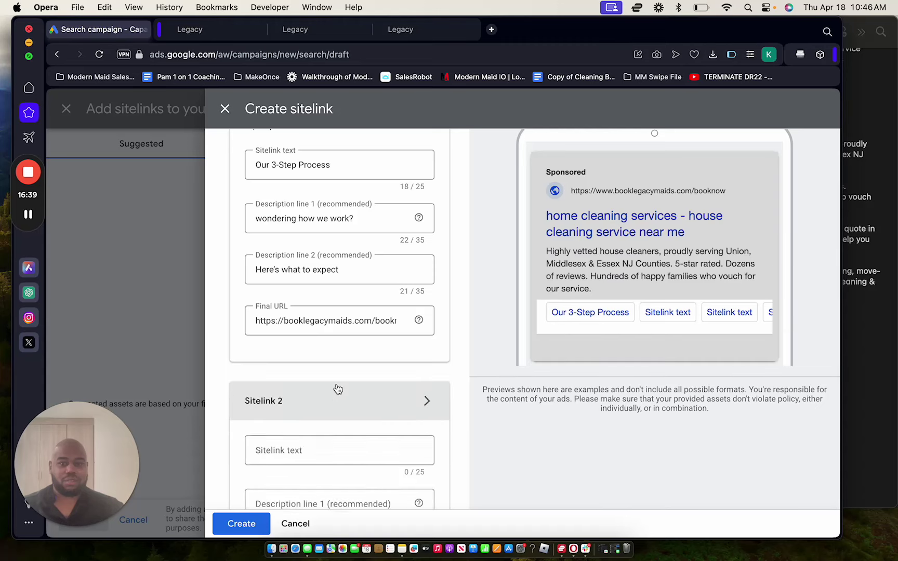
Step: Copy the "Book a Clean" title from the Google Ads set up note and enter it as Sitelink 2's text
{"action": "scroll", "coordinate": [344, 382], "scroll_direction": "down", "scroll_amount": 3}
{"action": "left_click", "coordinate": [373, 370]}
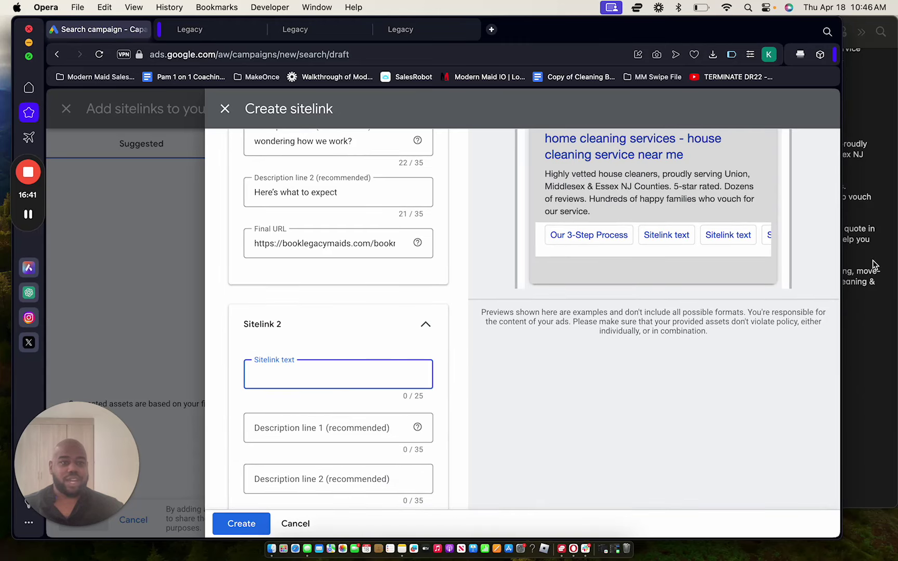
{"action": "left_click", "coordinate": [847, 141]}
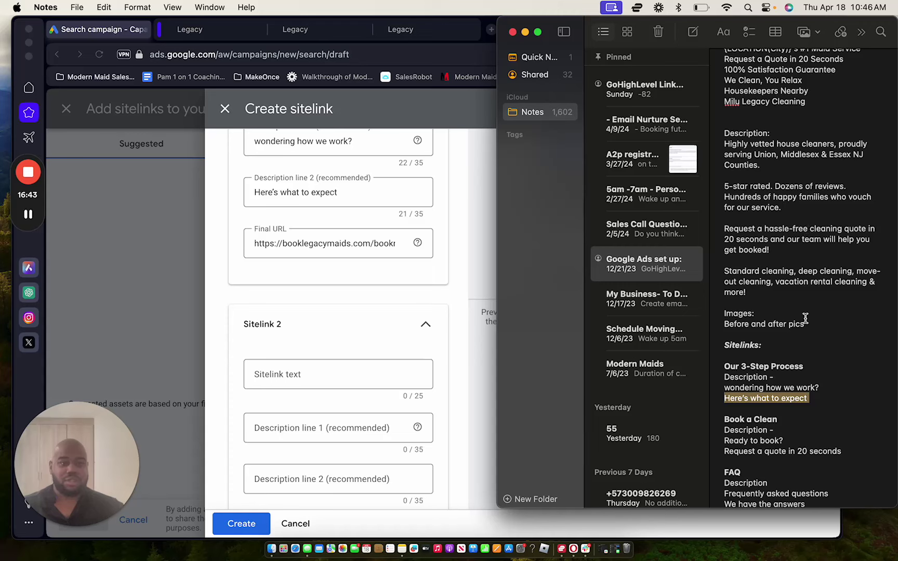
{"action": "scroll", "coordinate": [806, 319], "scroll_direction": "down", "scroll_amount": 3}
{"action": "left_click_drag", "start_coordinate": [782, 333], "coordinate": [712, 329]}
{"action": "key", "text": "super+c"}
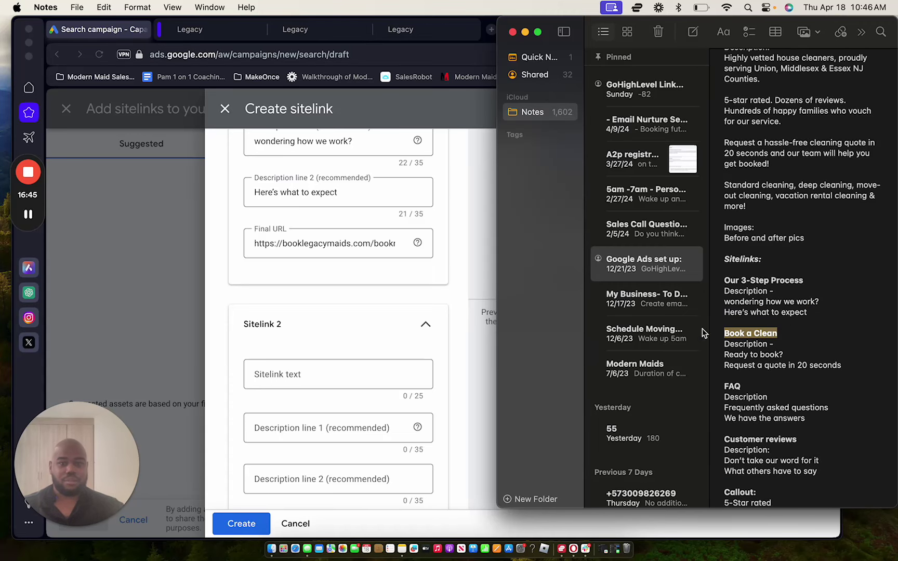
{"action": "left_click", "coordinate": [318, 373]}
{"action": "key", "text": "super+v"}
Step: Copy "Ready to book?" from the note into description line 1 of the Book a Clean sitelink
{"action": "left_click", "coordinate": [321, 426]}
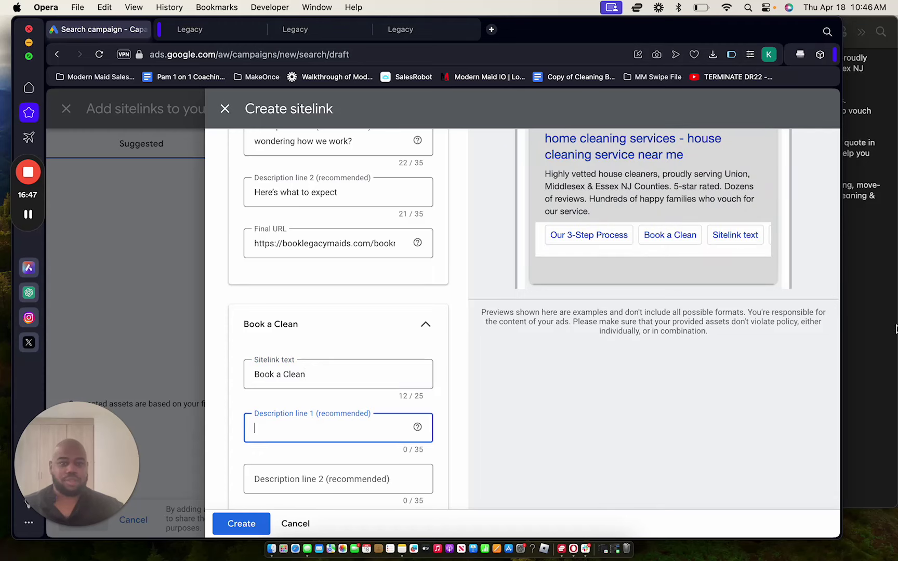
{"action": "left_click", "coordinate": [826, 362]}
{"action": "left_click_drag", "start_coordinate": [785, 355], "coordinate": [695, 356]}
{"action": "key", "text": "super+c"}
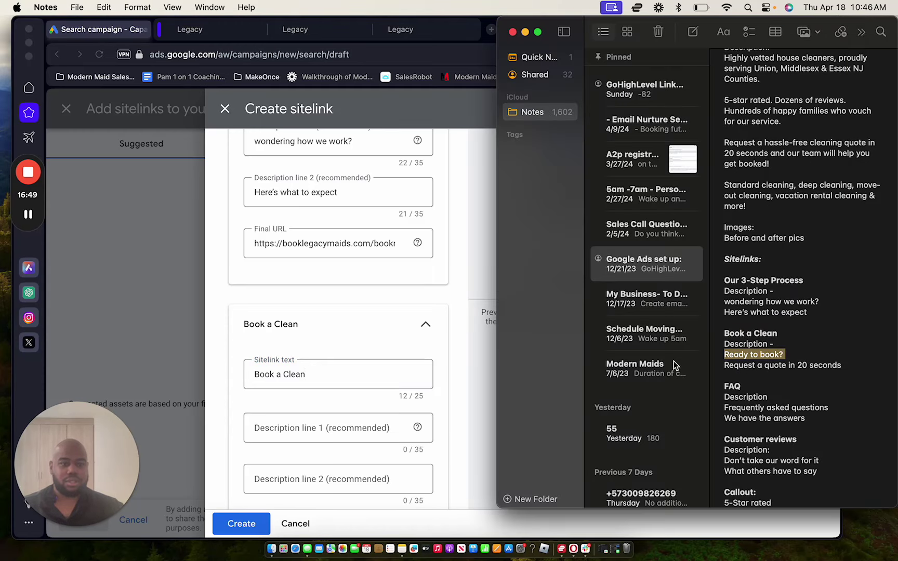
{"action": "left_click", "coordinate": [287, 422]}
{"action": "key", "text": "super+v"}
Step: Copy "Request a quote in 20 seconds" from the note into description line 2 of the Book a Clean sitelink
{"action": "scroll", "coordinate": [348, 480], "scroll_direction": "down", "scroll_amount": 3}
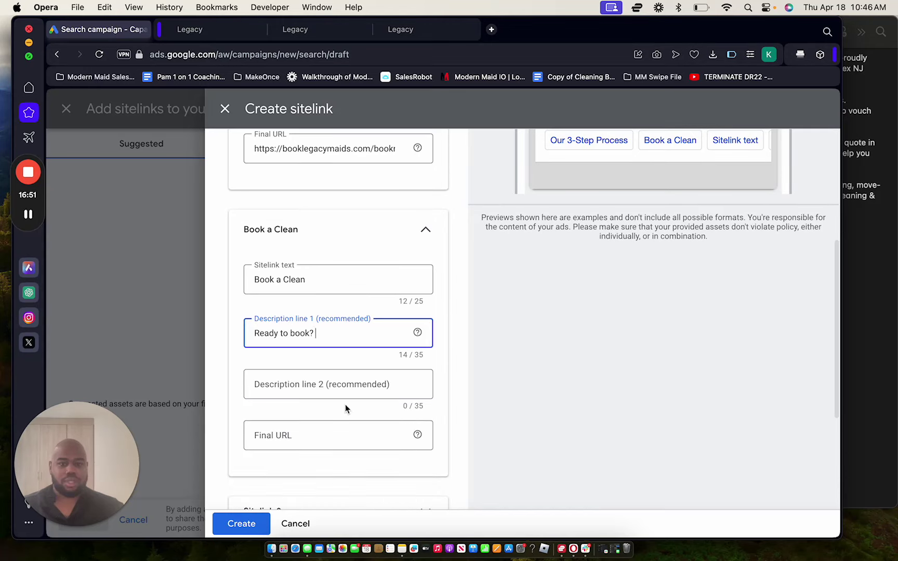
{"action": "left_click", "coordinate": [345, 391]}
{"action": "left_click", "coordinate": [897, 336]}
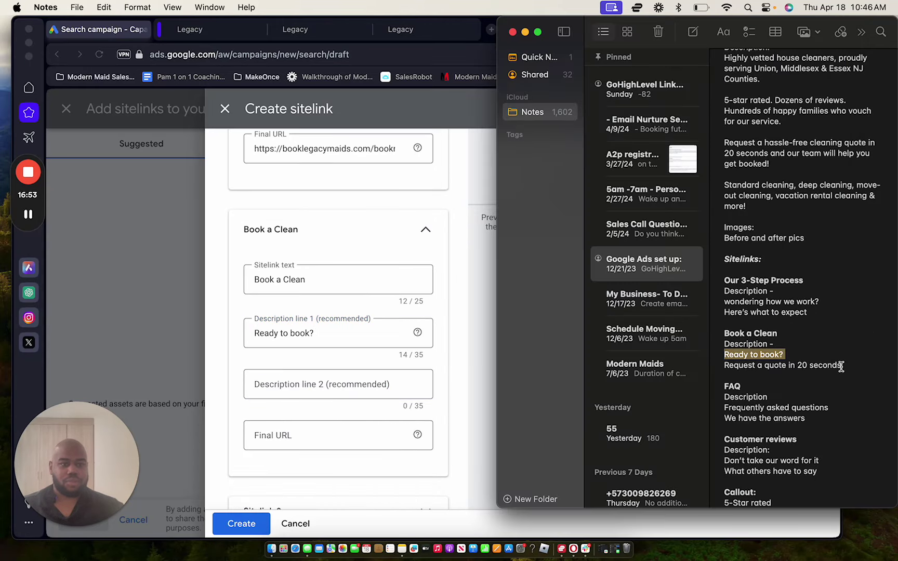
{"action": "left_click_drag", "start_coordinate": [847, 365], "coordinate": [717, 369]}
{"action": "key", "text": "super+c"}
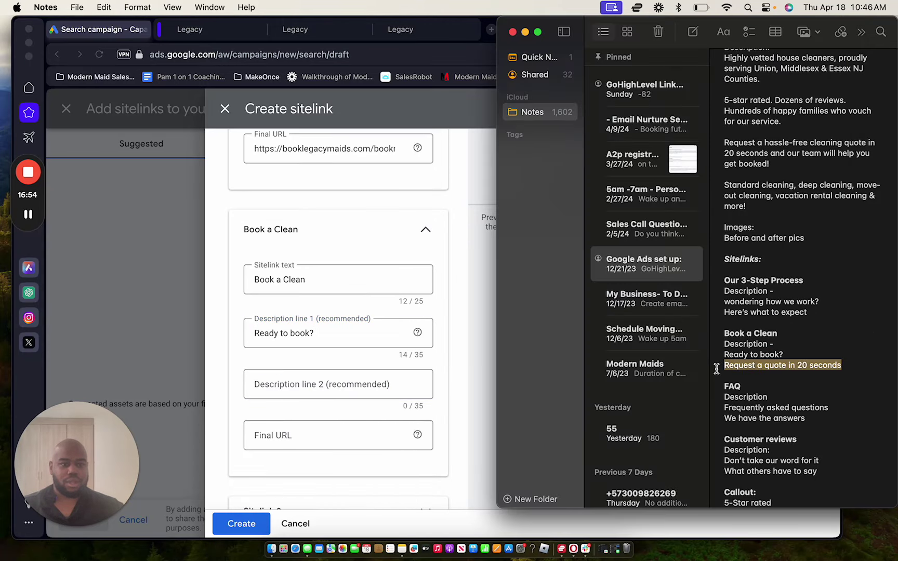
{"action": "left_click", "coordinate": [335, 388]}
{"action": "key", "text": "super+v"}
{"action": "left_click", "coordinate": [291, 443]}
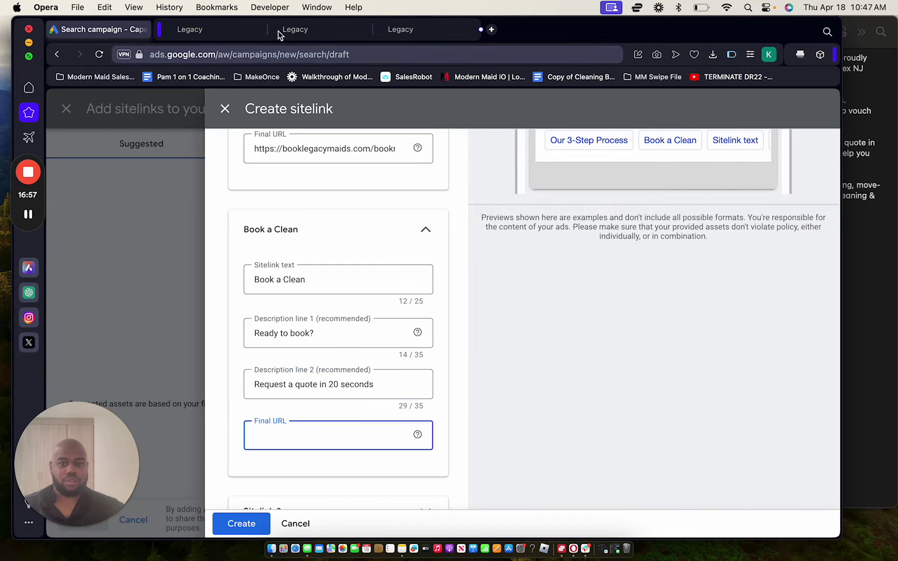
{"action": "left_click", "coordinate": [223, 31]}
{"action": "left_click_drag", "start_coordinate": [560, 283], "coordinate": [397, 288]}
{"action": "key", "text": "super+c"}
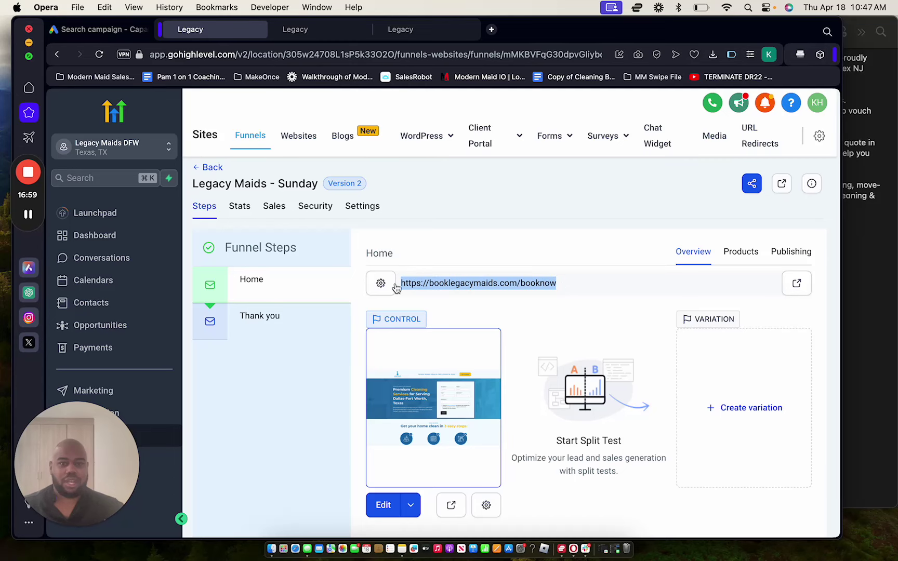
{"action": "left_click", "coordinate": [130, 29]}
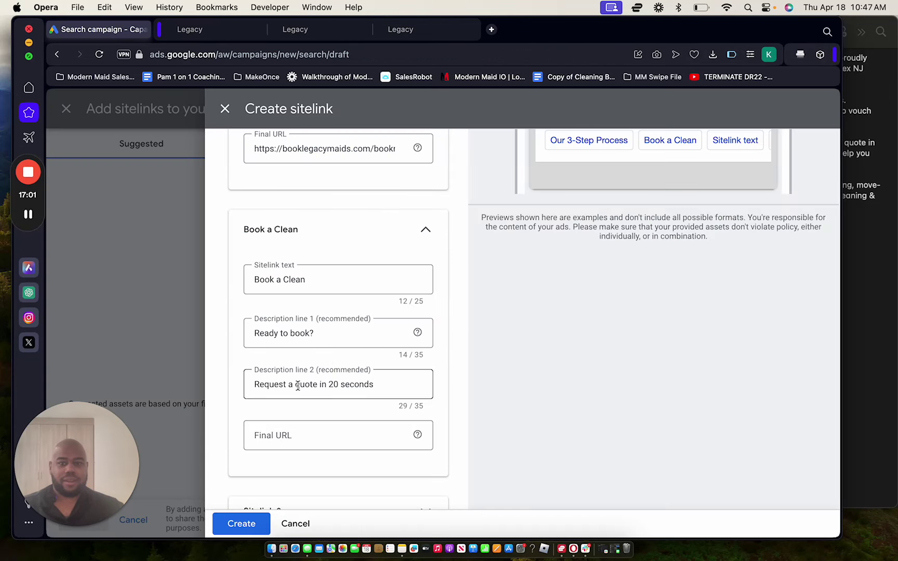
{"action": "left_click", "coordinate": [309, 425]}
{"action": "key", "text": "super+v"}
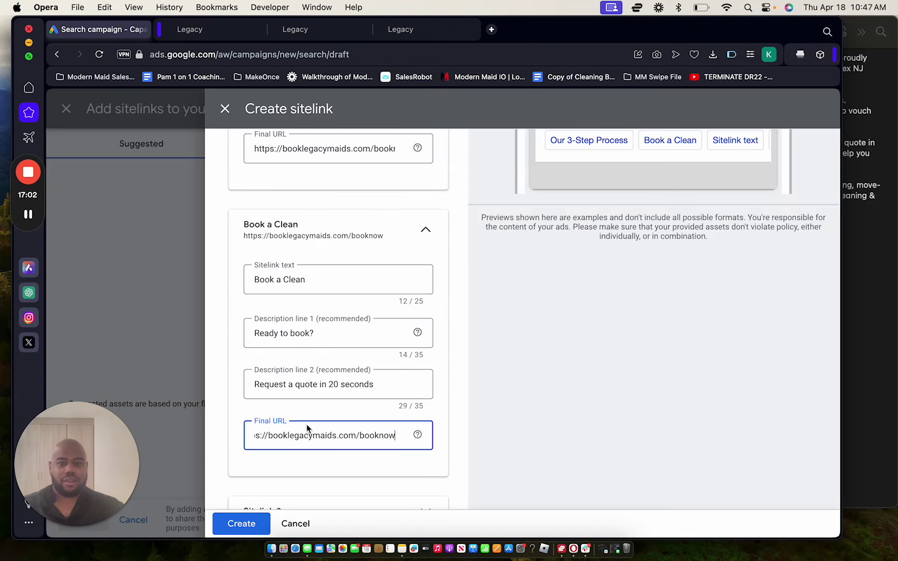
Step: In the Home page builder, select the quote request form and copy its CSS selector #form-aGdnzsJ0um
{"action": "left_click", "coordinate": [449, 23]}
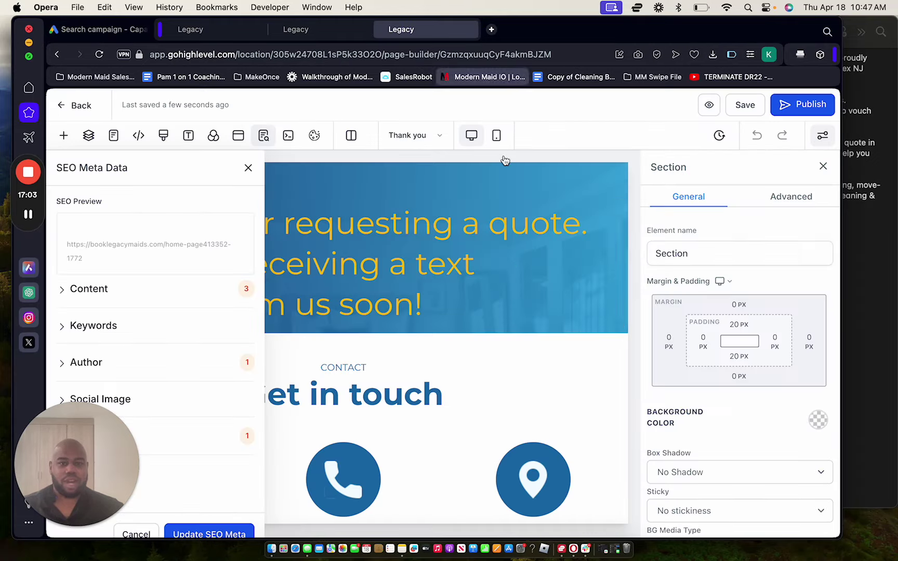
{"action": "left_click", "coordinate": [347, 31]}
{"action": "scroll", "coordinate": [488, 285], "scroll_direction": "down", "scroll_amount": 2}
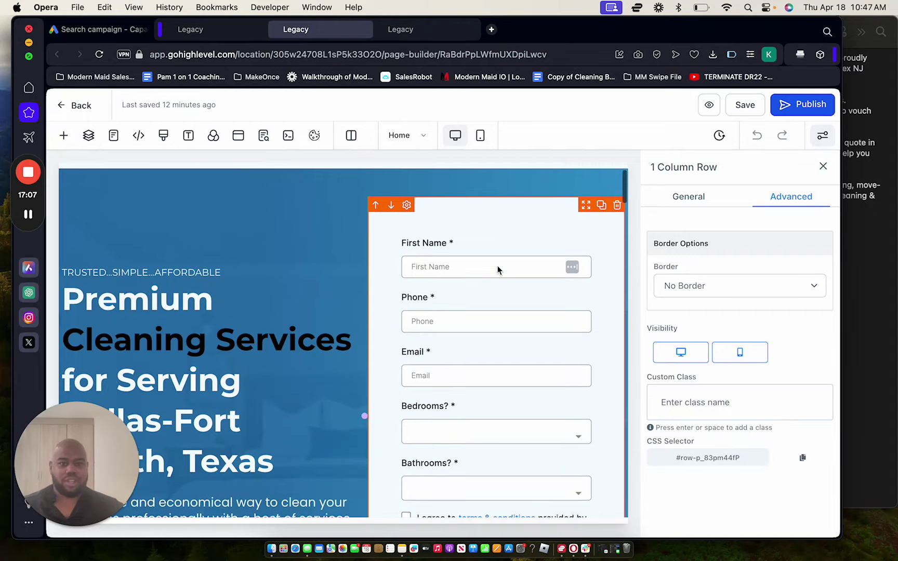
{"action": "scroll", "coordinate": [497, 269], "scroll_direction": "up", "scroll_amount": 2}
{"action": "left_click", "coordinate": [503, 259]}
{"action": "left_click", "coordinate": [791, 197]}
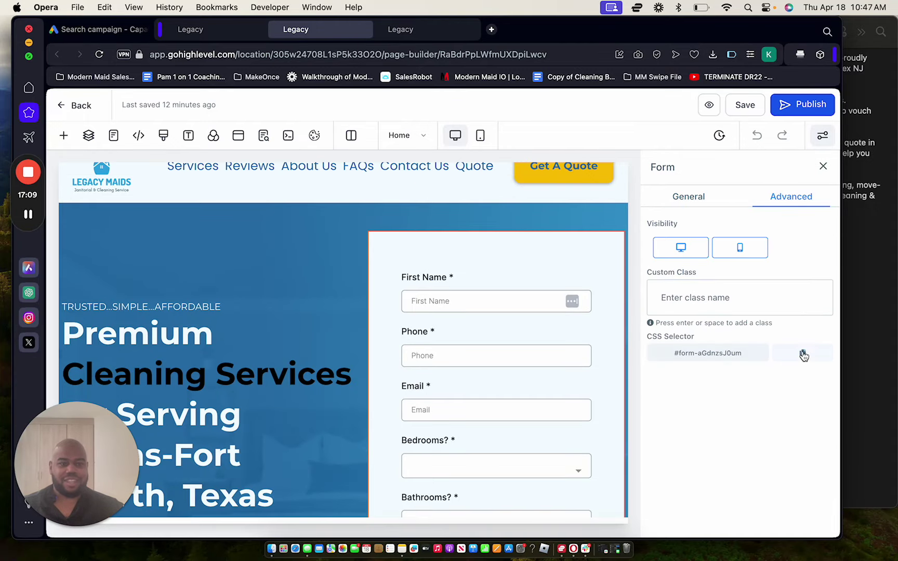
{"action": "left_click", "coordinate": [128, 29]}
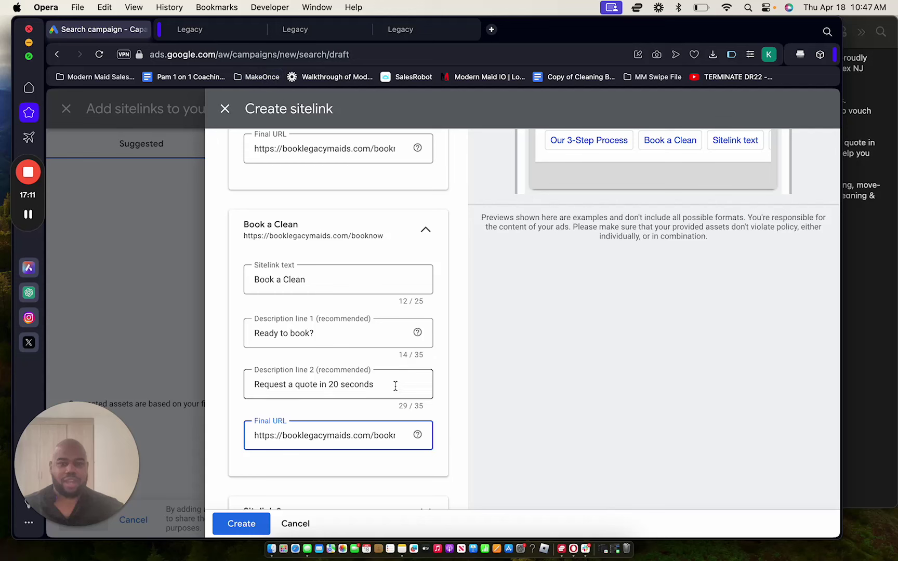
{"action": "key", "text": "Right"}
{"action": "key", "text": "Right"}
{"action": "key", "text": "Right"}
{"action": "key", "text": "Right"}
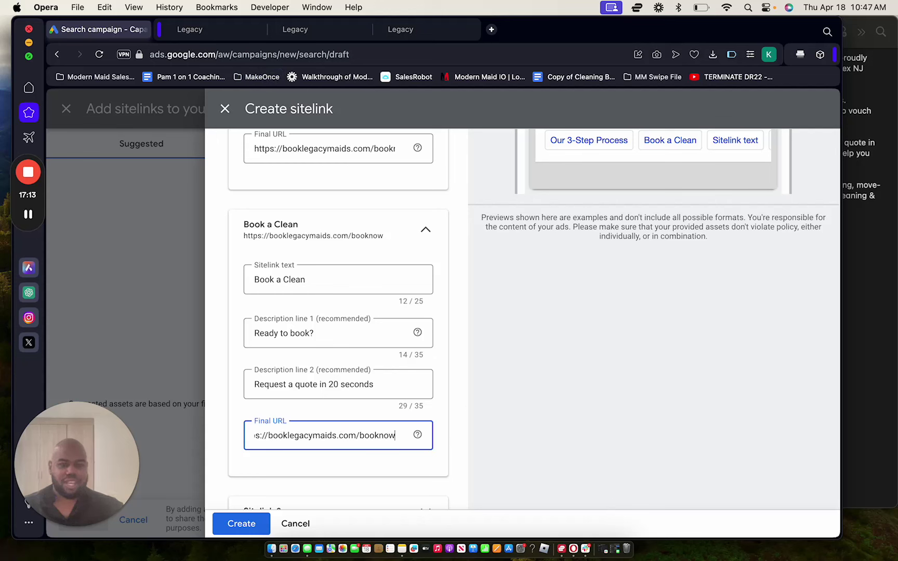
{"action": "key", "text": "cmd+v"}
Step: Expand Sitelink 3 and set its sitelink text to "FAQ", copied from the note
{"action": "scroll", "coordinate": [358, 409], "scroll_direction": "down", "scroll_amount": 4}
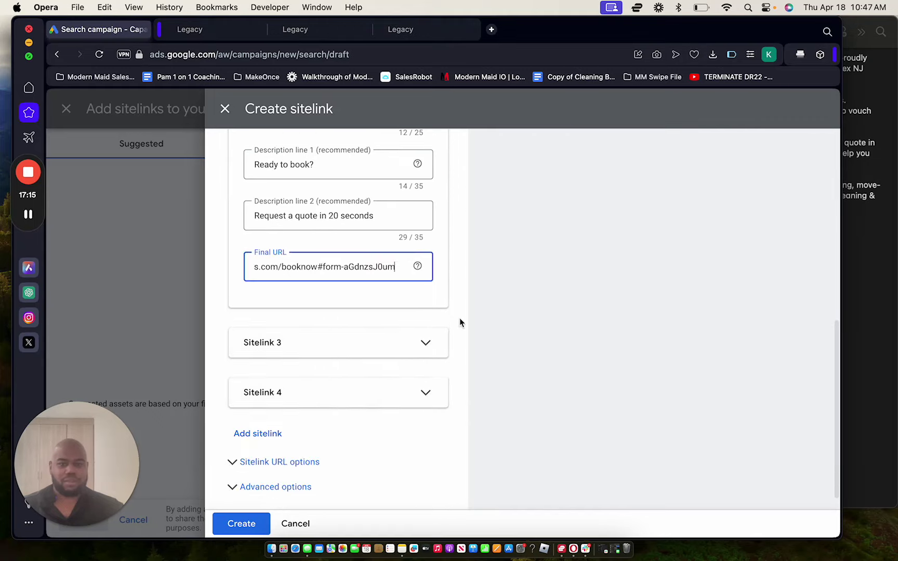
{"action": "left_click", "coordinate": [437, 343]}
{"action": "scroll", "coordinate": [357, 362], "scroll_direction": "down", "scroll_amount": 3}
{"action": "left_click", "coordinate": [876, 256]}
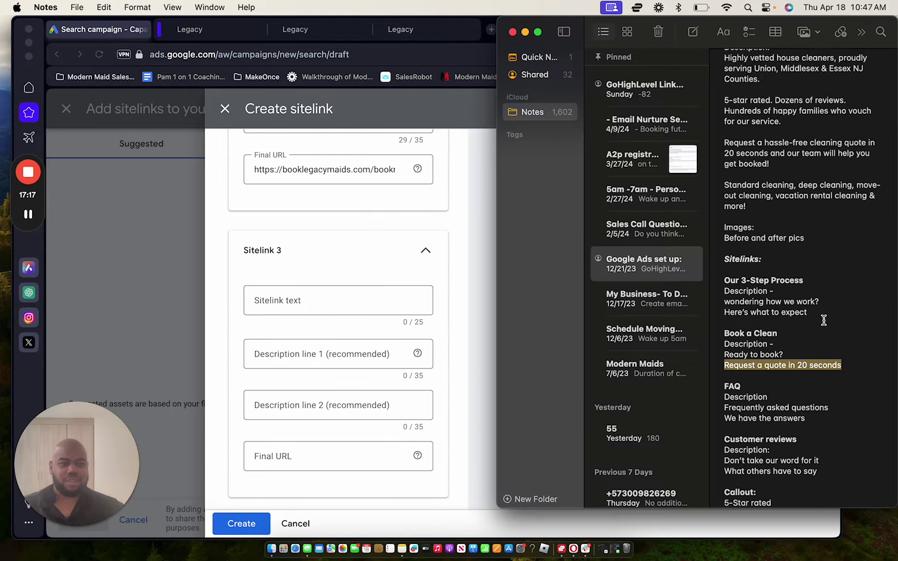
{"action": "scroll", "coordinate": [766, 309], "scroll_direction": "down", "scroll_amount": 5}
{"action": "left_click_drag", "start_coordinate": [752, 312], "coordinate": [693, 309]}
{"action": "key", "text": "cmd+c"}
{"action": "left_click", "coordinate": [294, 308]}
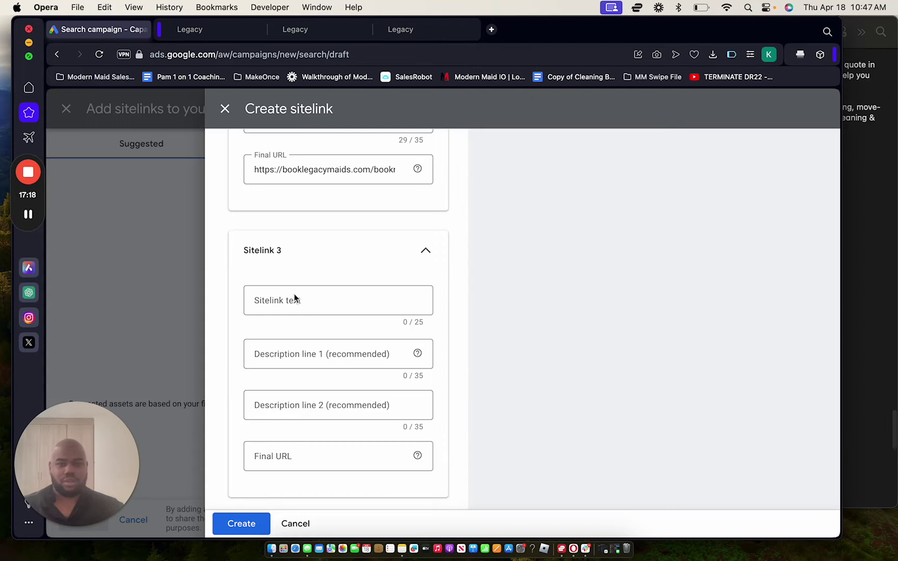
{"action": "left_click", "coordinate": [298, 301]}
{"action": "key", "text": "cmd+v"}
Step: Copy "Frequently asked questions" from the note into description line 1 of the FAQ sitelink
{"action": "key", "text": "Tab"}
{"action": "left_click", "coordinate": [872, 320]}
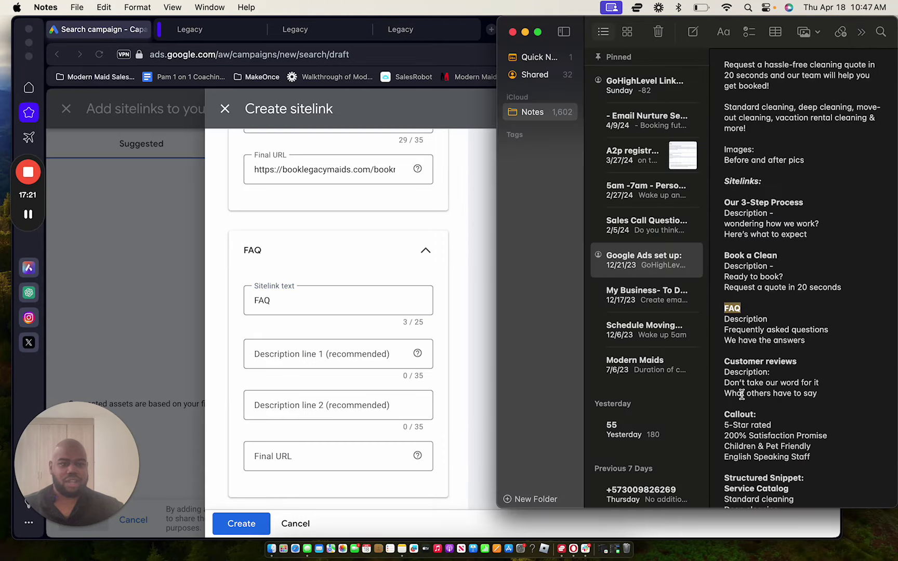
{"action": "left_click_drag", "start_coordinate": [832, 331], "coordinate": [687, 333]}
{"action": "key", "text": "cmd+c"}
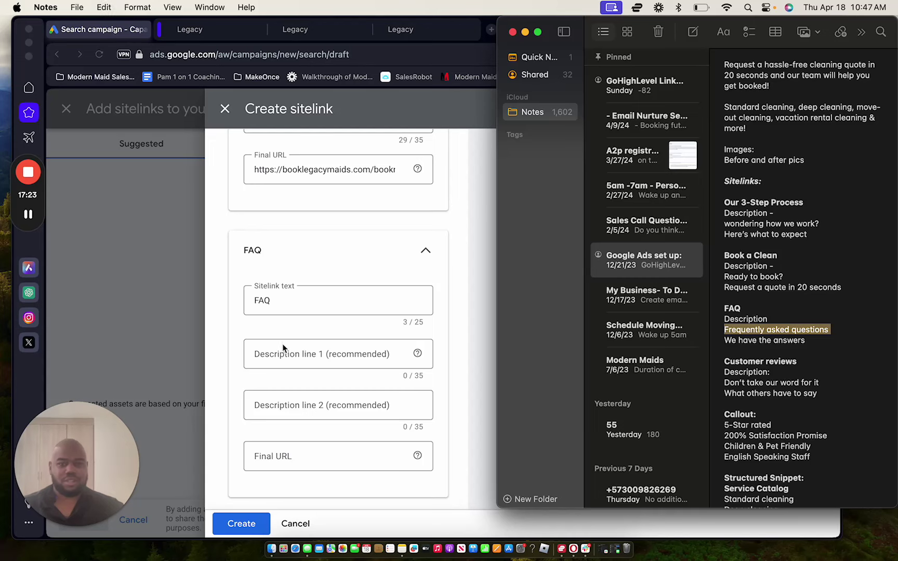
{"action": "left_click", "coordinate": [299, 356]}
{"action": "key", "text": "cmd+v"}
Step: Copy "We have the answers" from the note into description line 2 of the FAQ sitelink
{"action": "left_click", "coordinate": [268, 401]}
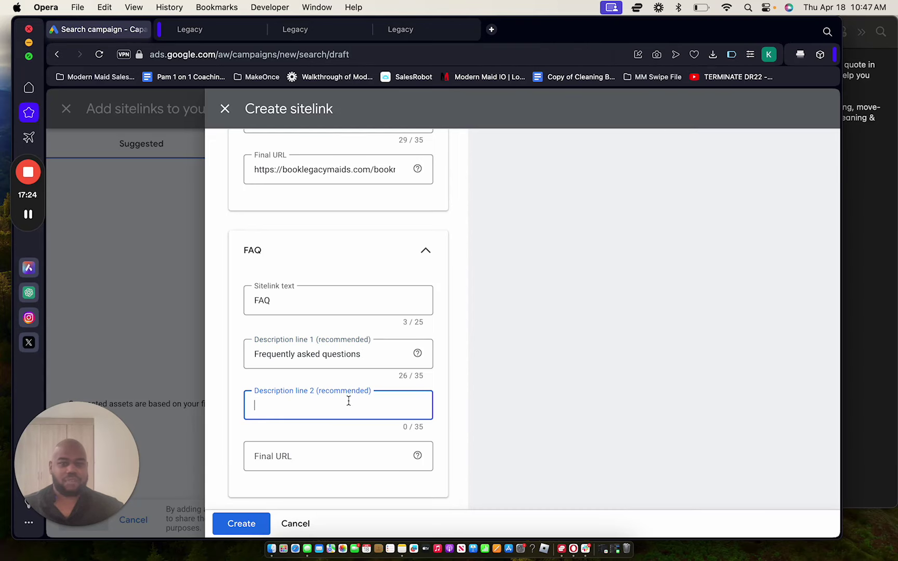
{"action": "left_click", "coordinate": [872, 334]}
{"action": "left_click_drag", "start_coordinate": [806, 341], "coordinate": [699, 342]}
{"action": "key", "text": "cmd+c"}
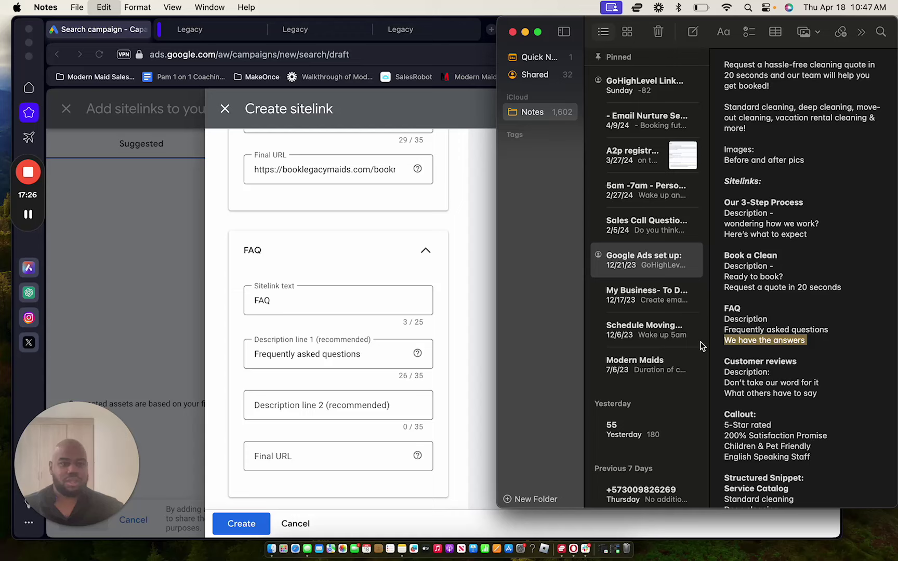
{"action": "left_click", "coordinate": [300, 406]}
{"action": "key", "text": "cmd+v"}
{"action": "left_click", "coordinate": [306, 463]}
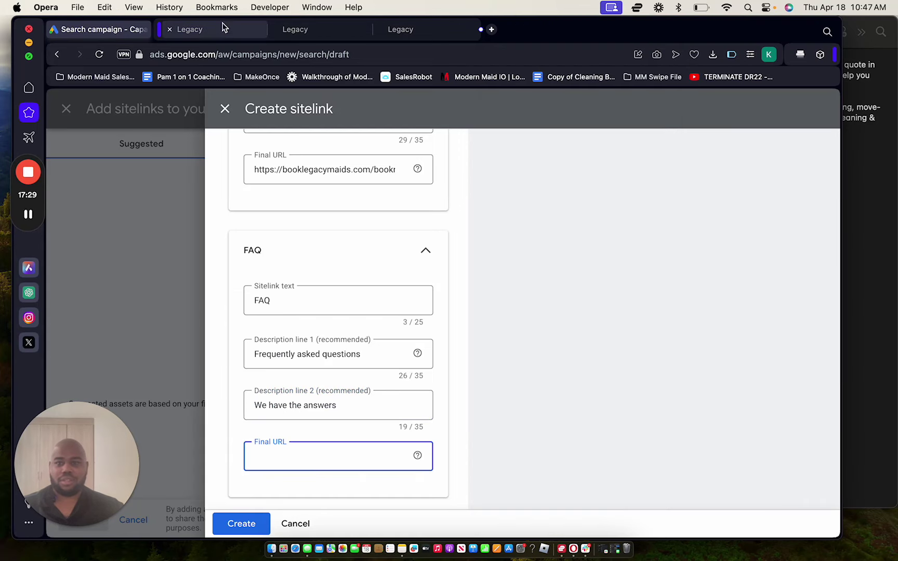
{"action": "left_click", "coordinate": [190, 29]}
{"action": "key", "text": "cmd+c"}
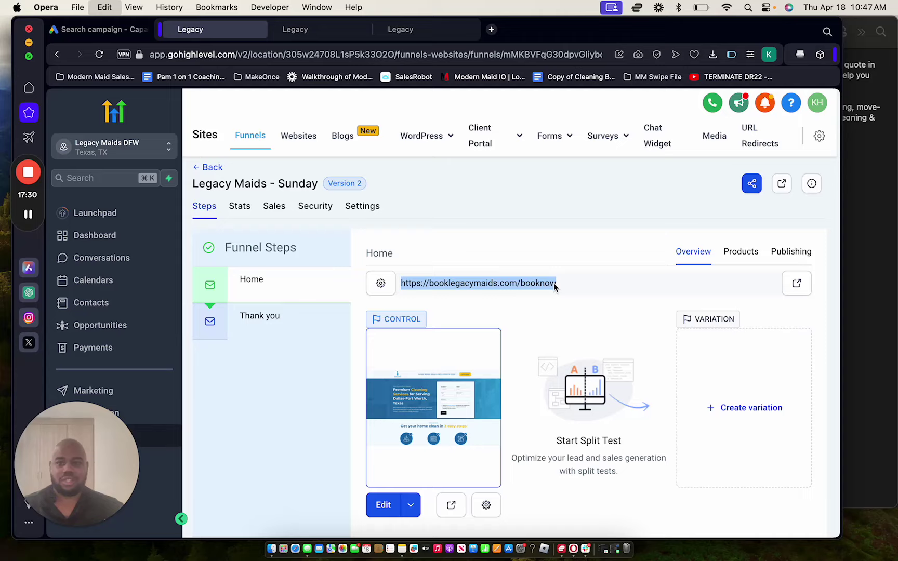
{"action": "left_click", "coordinate": [78, 31]}
{"action": "key", "text": "cmd+v"}
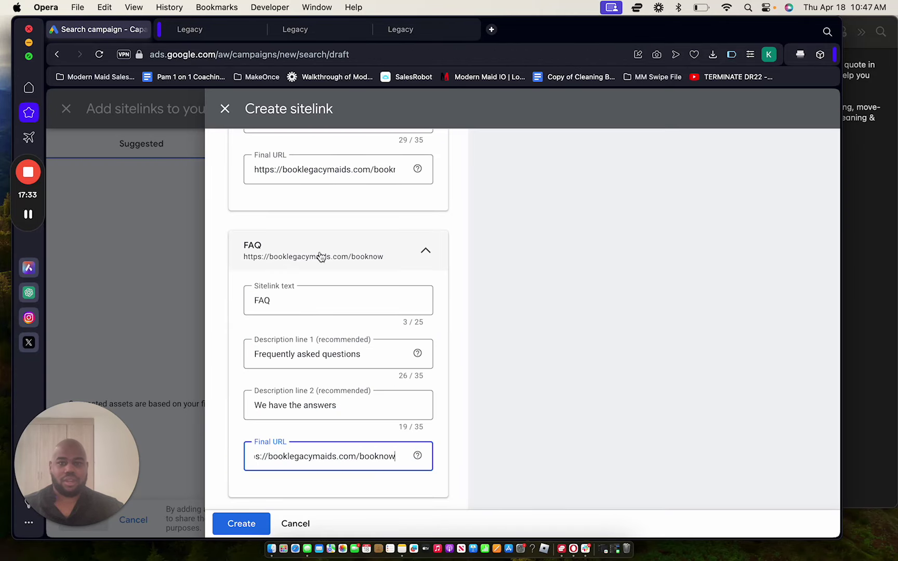
Step: In the Home page builder, select the "Frequently Asked Questions" headline and copy its CSS selector #heading-Ph65yjER0O
{"action": "left_click", "coordinate": [296, 29]}
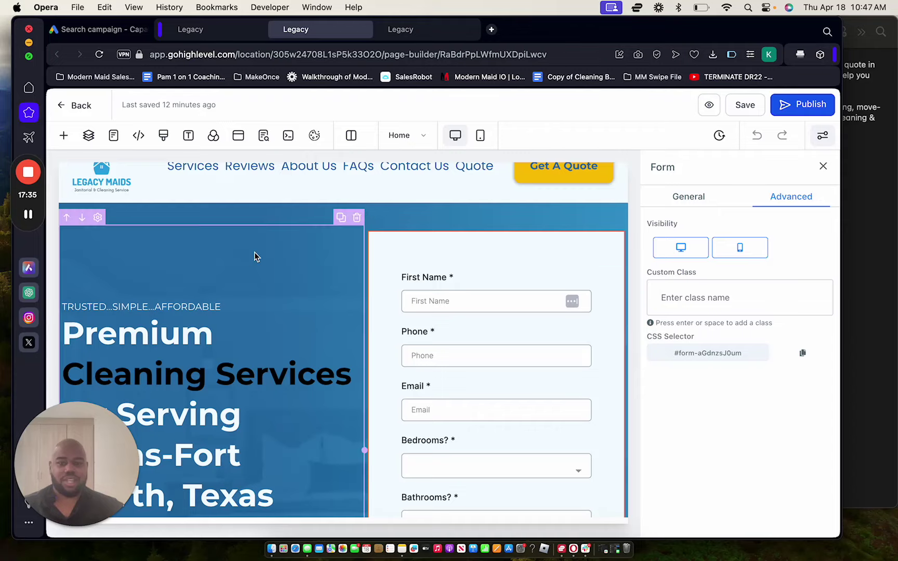
{"action": "scroll", "coordinate": [255, 252], "scroll_direction": "down", "scroll_amount": 5}
{"action": "scroll", "coordinate": [256, 252], "scroll_direction": "down", "scroll_amount": 15}
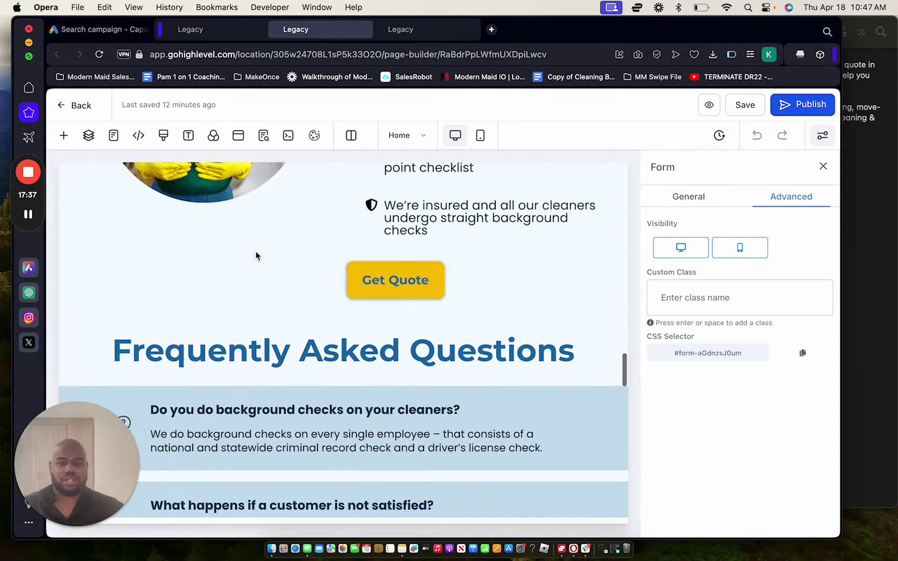
{"action": "left_click", "coordinate": [272, 176]}
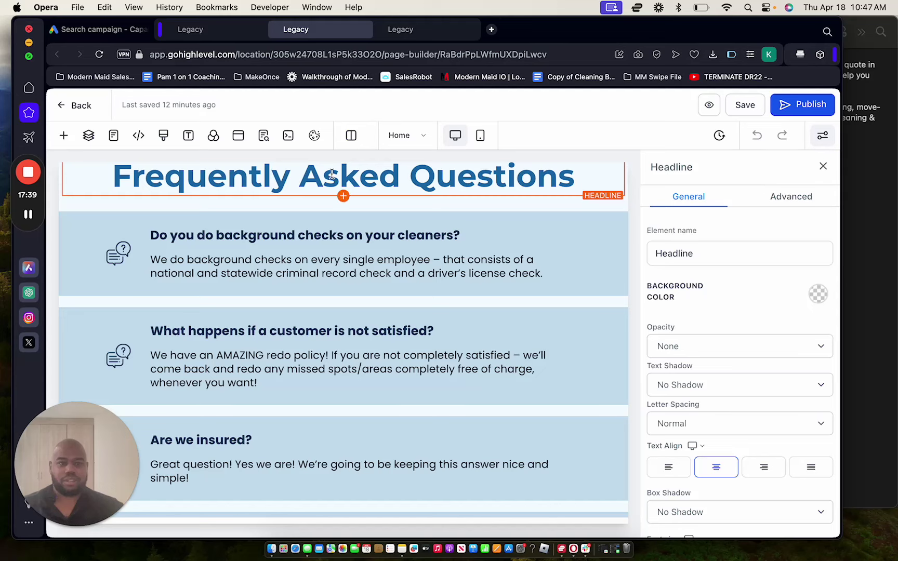
{"action": "left_click", "coordinate": [788, 198]}
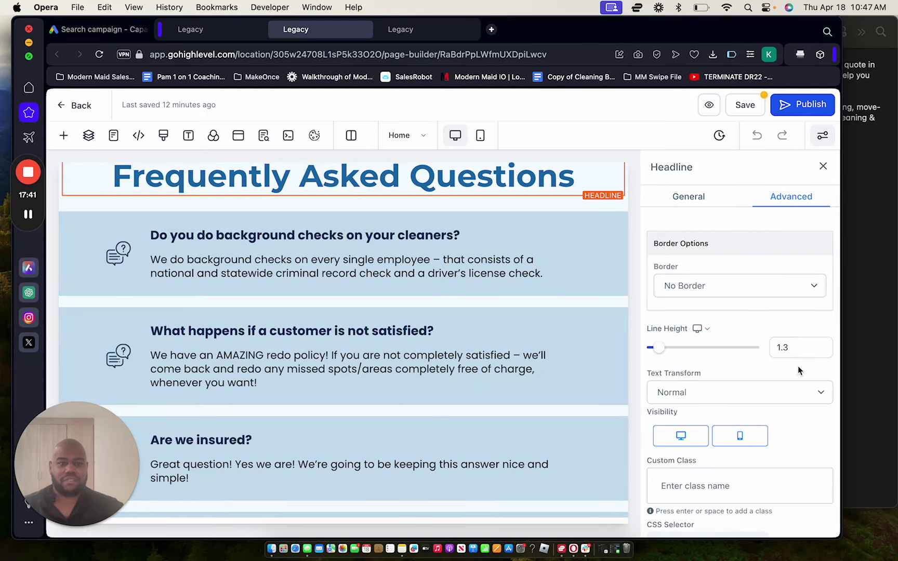
{"action": "scroll", "coordinate": [774, 437], "scroll_direction": "down", "scroll_amount": 2}
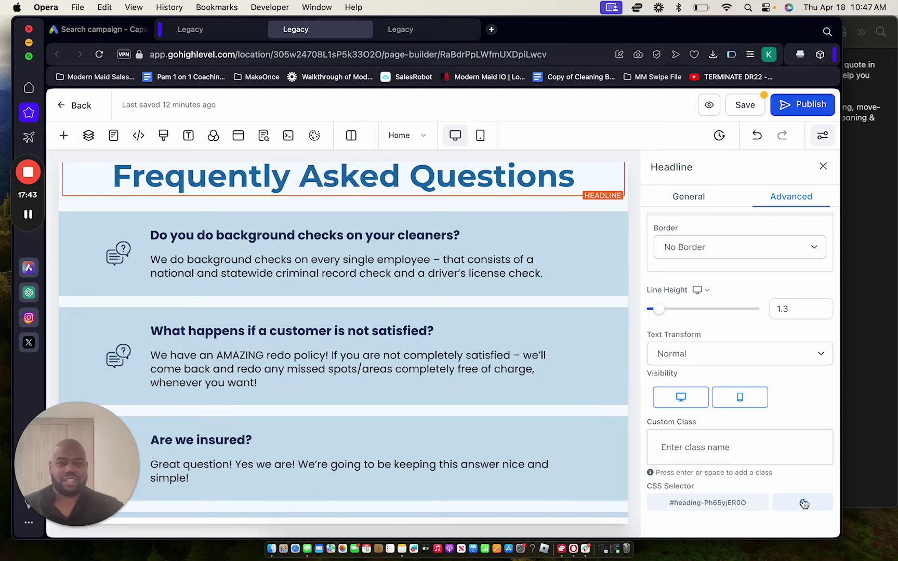
{"action": "left_click", "coordinate": [244, 29]}
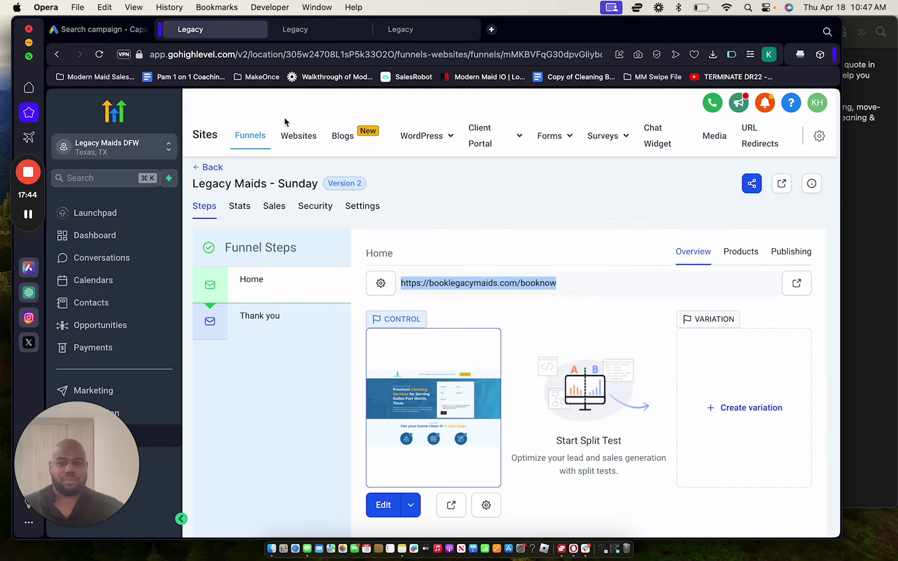
{"action": "left_click", "coordinate": [125, 32]}
{"action": "left_click", "coordinate": [393, 457]}
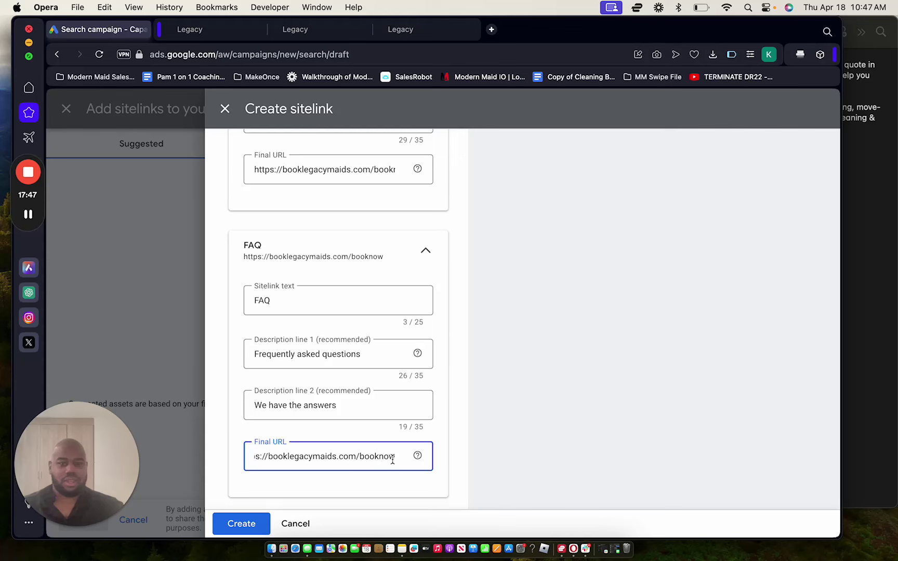
{"action": "key", "text": "super+v"}
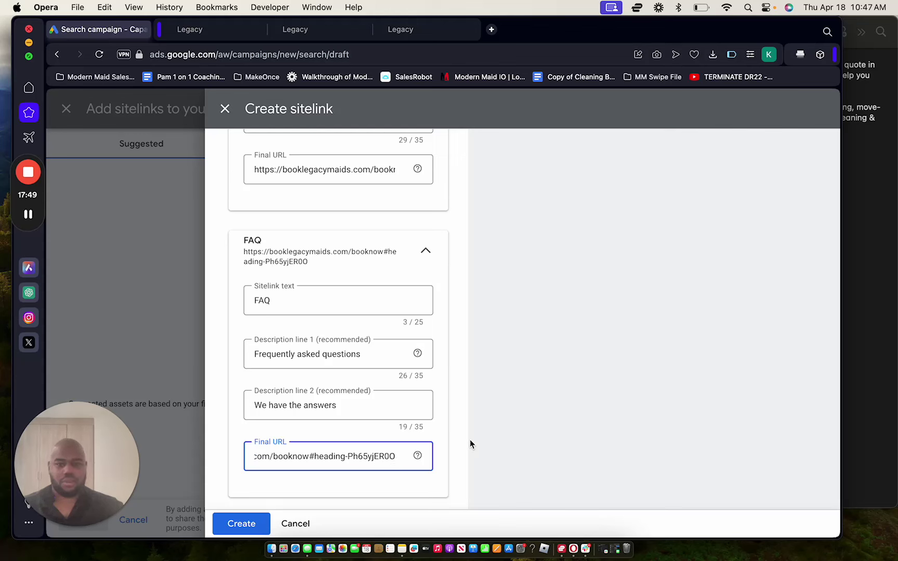
Step: Copy "Customer reviews" from the Google Ads set up note into the sitelink text of Sitelink 4
{"action": "scroll", "coordinate": [339, 345], "scroll_direction": "down", "scroll_amount": 5}
{"action": "left_click", "coordinate": [356, 387]}
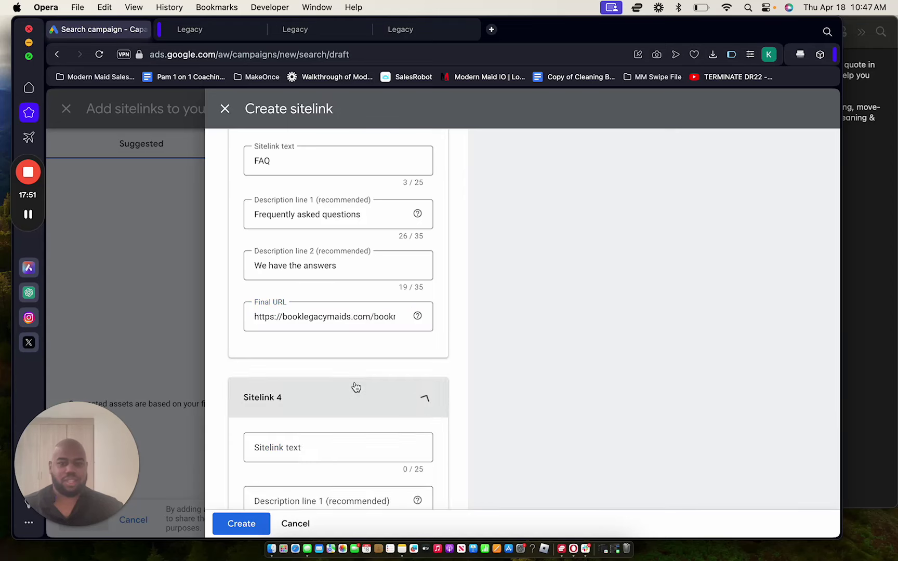
{"action": "scroll", "coordinate": [528, 299], "scroll_direction": "down", "scroll_amount": 3}
{"action": "key", "text": "super+Tab"}
{"action": "scroll", "coordinate": [821, 326], "scroll_direction": "down", "scroll_amount": 3}
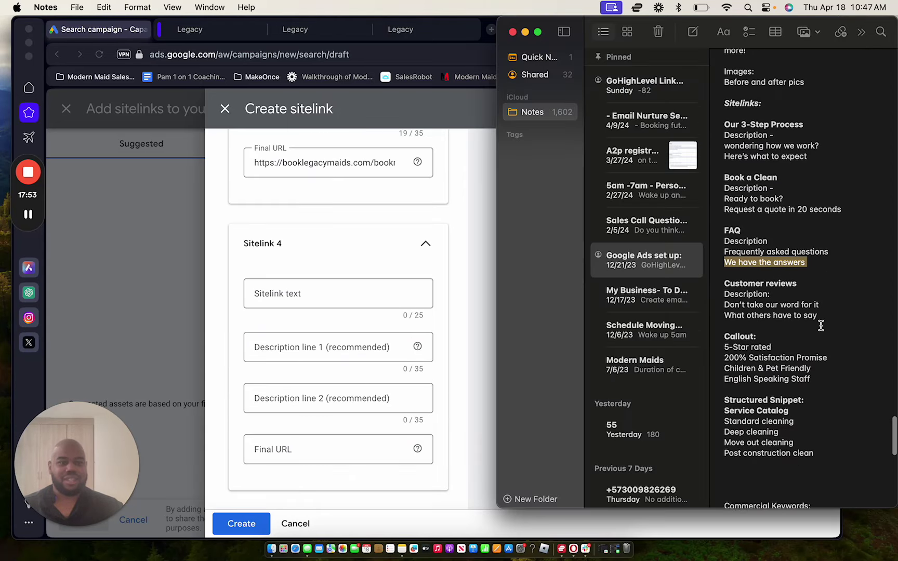
{"action": "scroll", "coordinate": [820, 326], "scroll_direction": "down", "scroll_amount": 2}
{"action": "left_click_drag", "start_coordinate": [803, 251], "coordinate": [681, 255]}
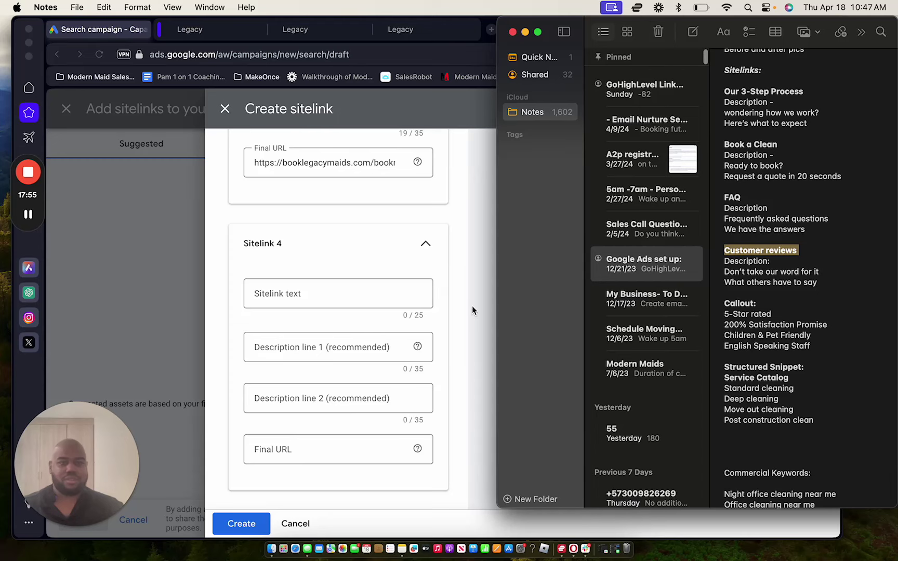
{"action": "left_click", "coordinate": [292, 286]}
{"action": "key", "text": "super+v"}
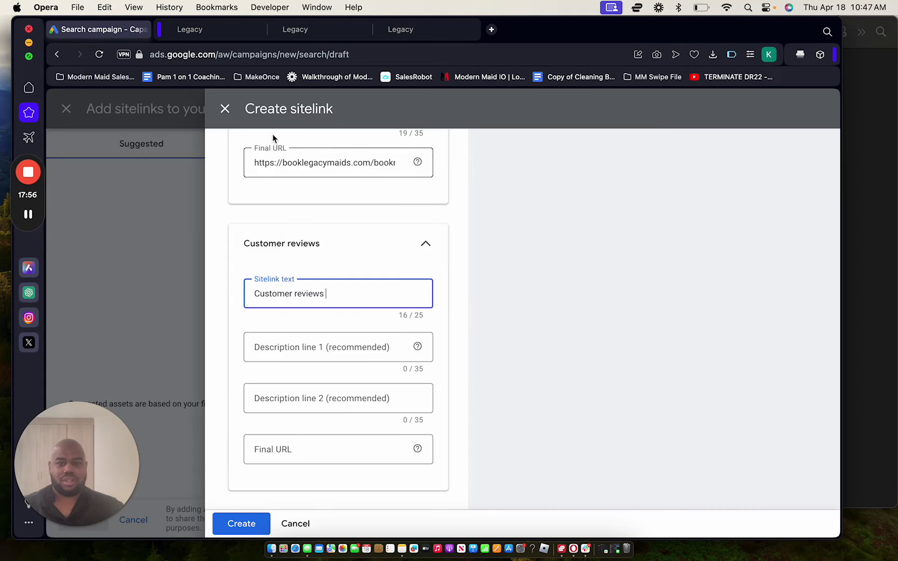
Step: In the GoHighLevel Home page builder, select the Customer Testimonials review widget and show its advanced settings
{"action": "left_click", "coordinate": [216, 27]}
{"action": "left_click", "coordinate": [283, 27]}
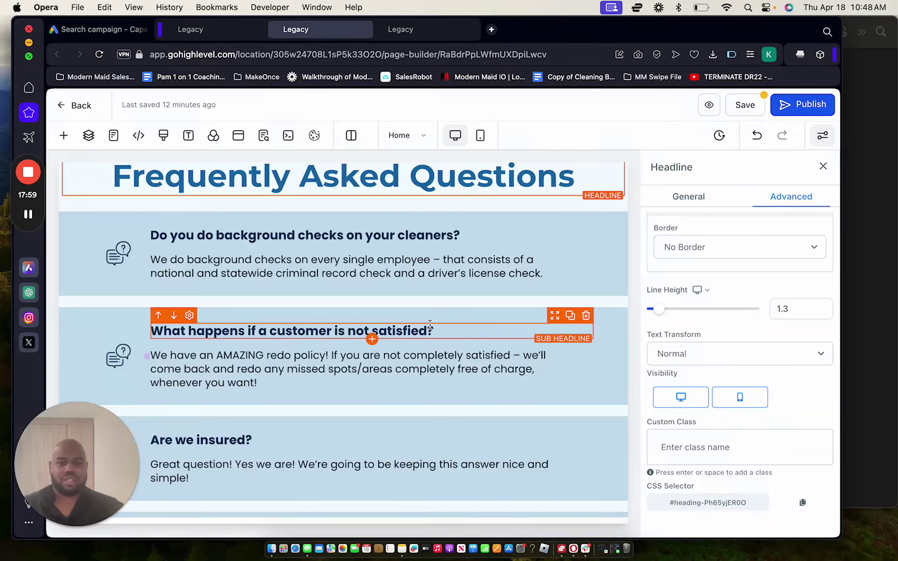
{"action": "scroll", "coordinate": [427, 325], "scroll_direction": "up", "scroll_amount": 10}
{"action": "scroll", "coordinate": [428, 325], "scroll_direction": "down", "scroll_amount": 3}
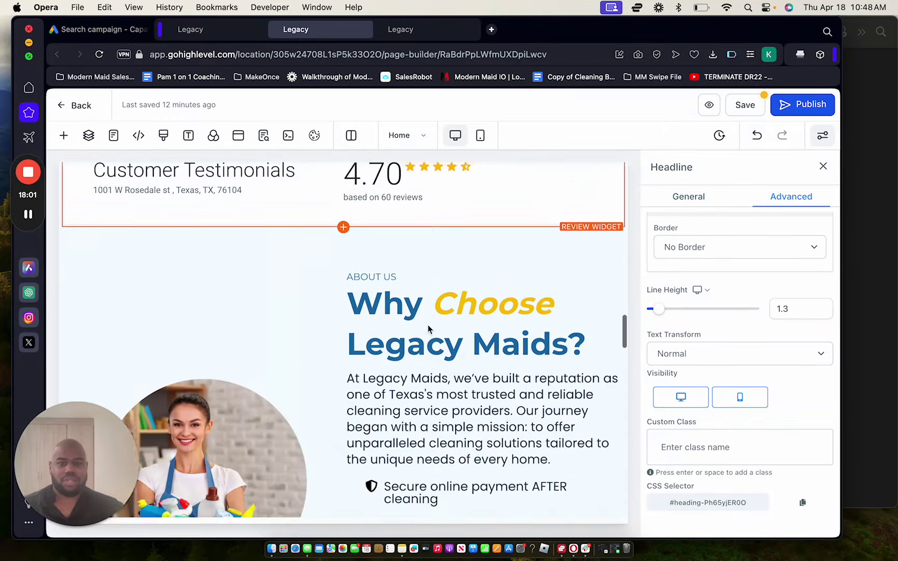
{"action": "scroll", "coordinate": [428, 325], "scroll_direction": "up", "scroll_amount": 2}
{"action": "left_click", "coordinate": [533, 289]}
{"action": "left_click", "coordinate": [793, 196]}
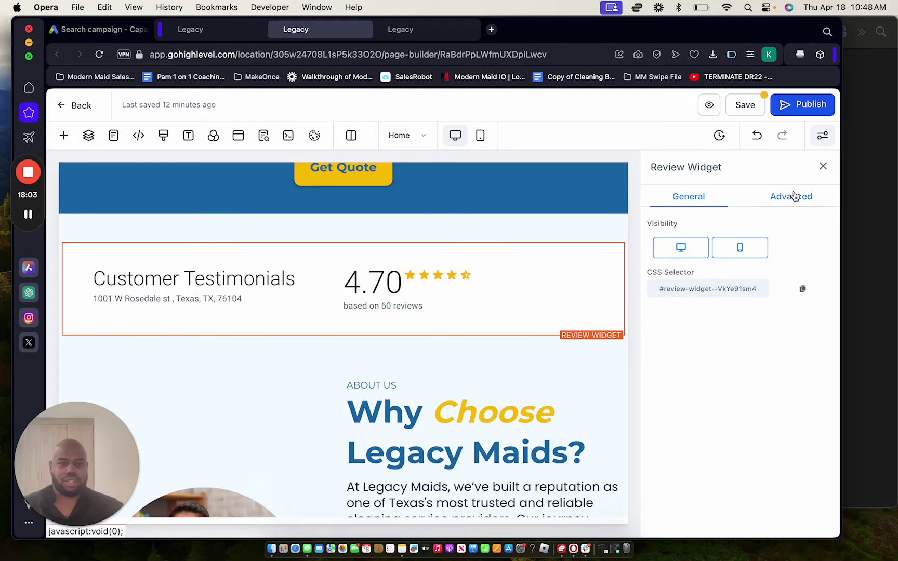
{"action": "left_click", "coordinate": [223, 31]}
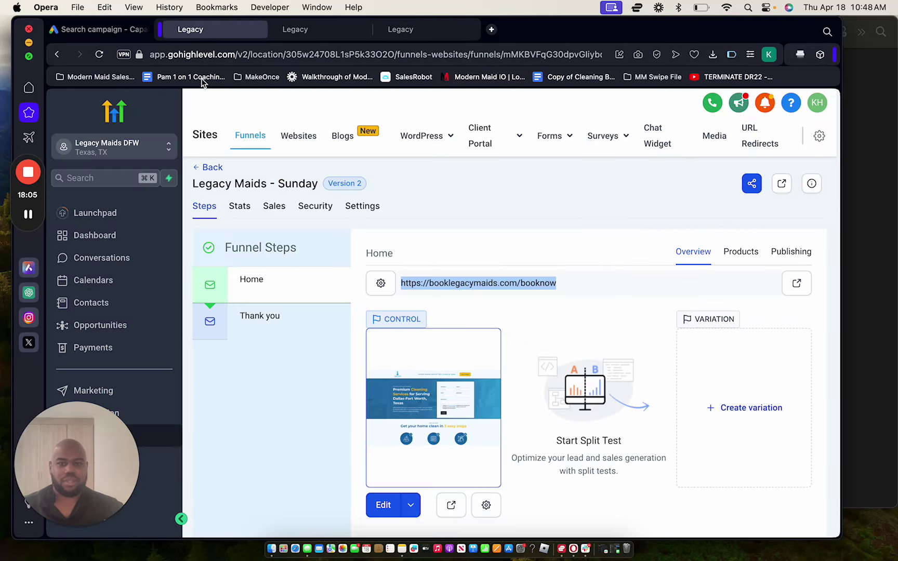
{"action": "left_click", "coordinate": [120, 30]}
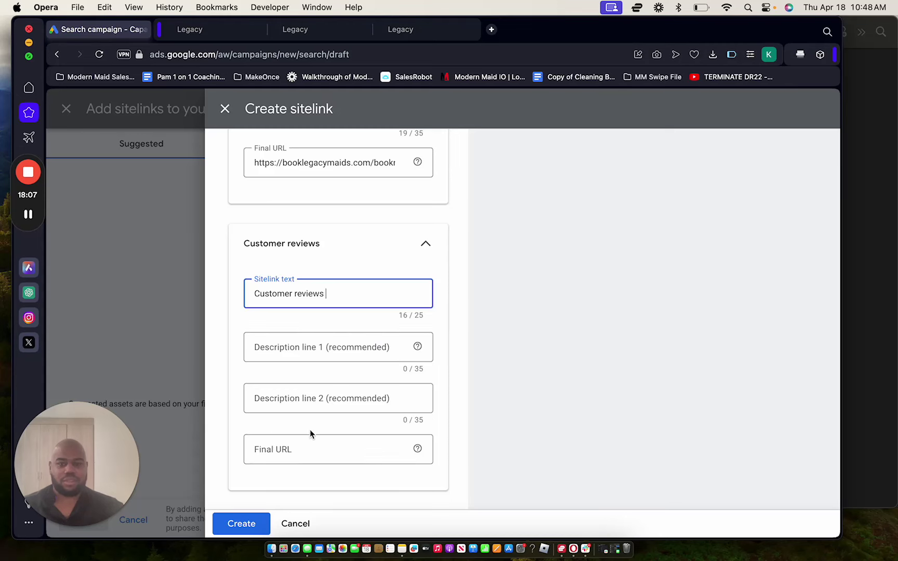
{"action": "left_click", "coordinate": [307, 445]}
{"action": "left_click", "coordinate": [244, 36]}
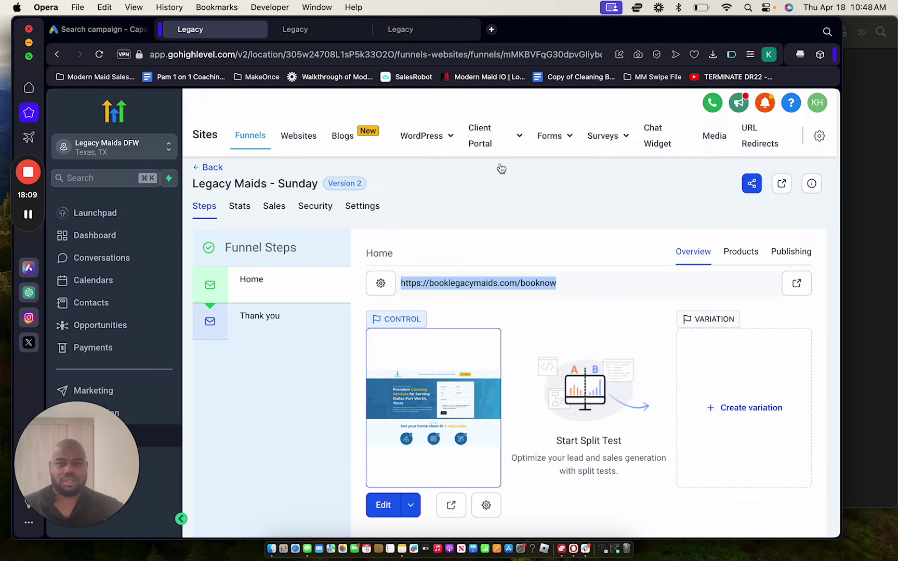
{"action": "key", "text": "super+c"}
{"action": "left_click", "coordinate": [120, 30]}
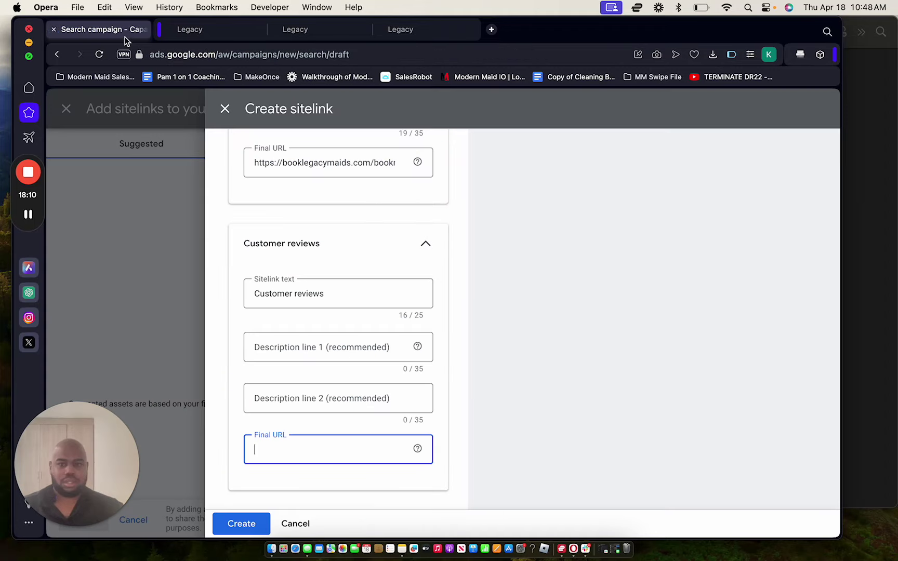
{"action": "key", "text": "super+v"}
Step: Copy "Don't take our word for it" from the note into description line 1 of the Customer reviews sitelink
{"action": "left_click", "coordinate": [376, 357]}
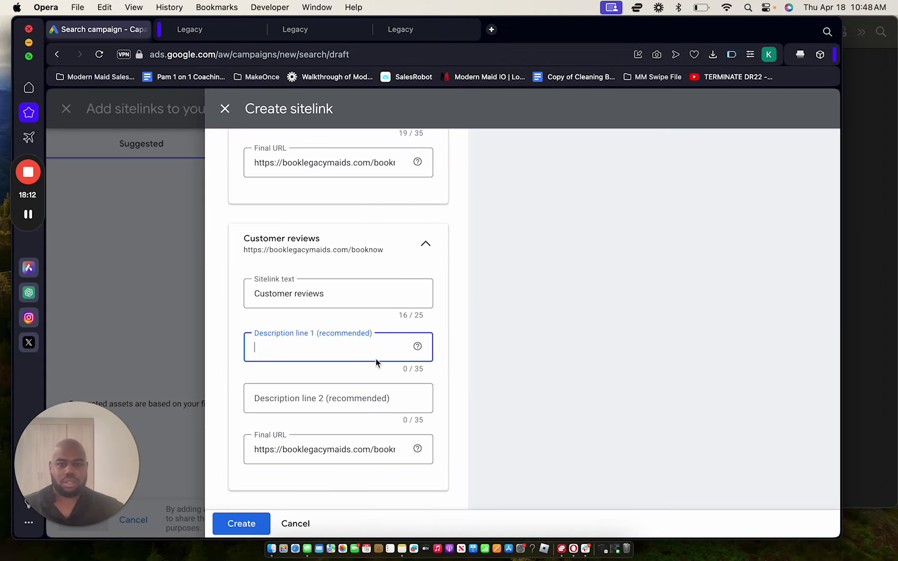
{"action": "left_click", "coordinate": [883, 272]}
{"action": "left_click_drag", "start_coordinate": [827, 274], "coordinate": [700, 276]}
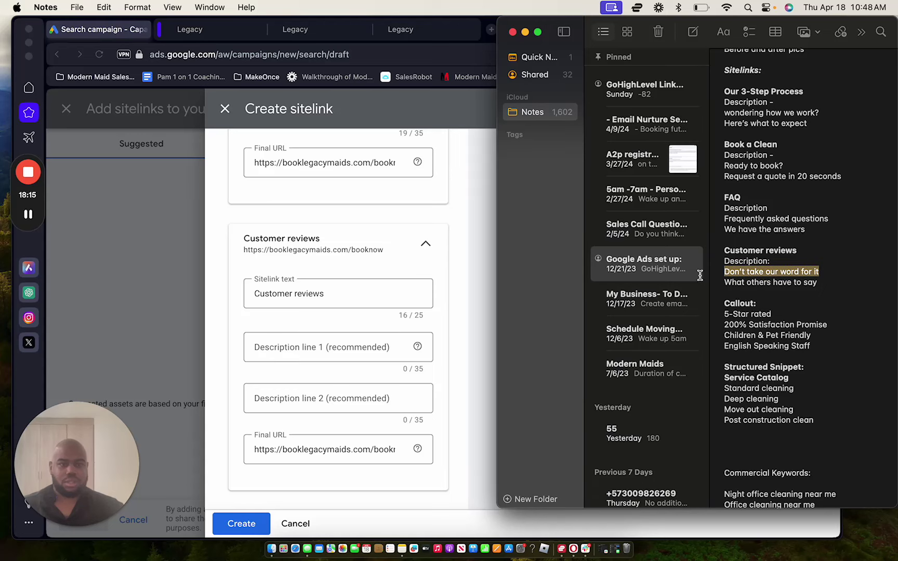
{"action": "left_click", "coordinate": [285, 348]}
{"action": "key", "text": "super+v"}
Step: Copy "What others have to say" from the note into description line 2 of the Customer reviews sitelink
{"action": "left_click", "coordinate": [286, 400]}
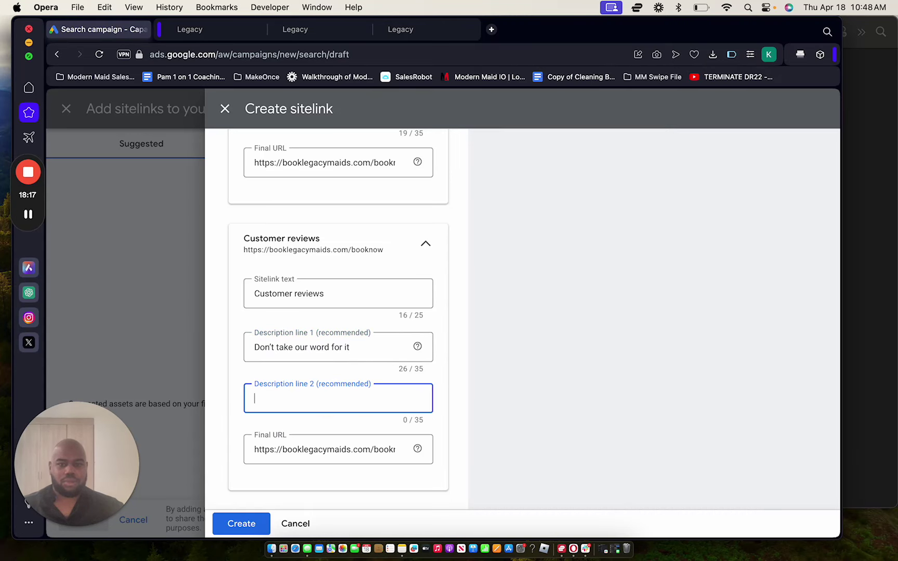
{"action": "left_click", "coordinate": [878, 305]}
{"action": "left_click_drag", "start_coordinate": [820, 284], "coordinate": [689, 282]}
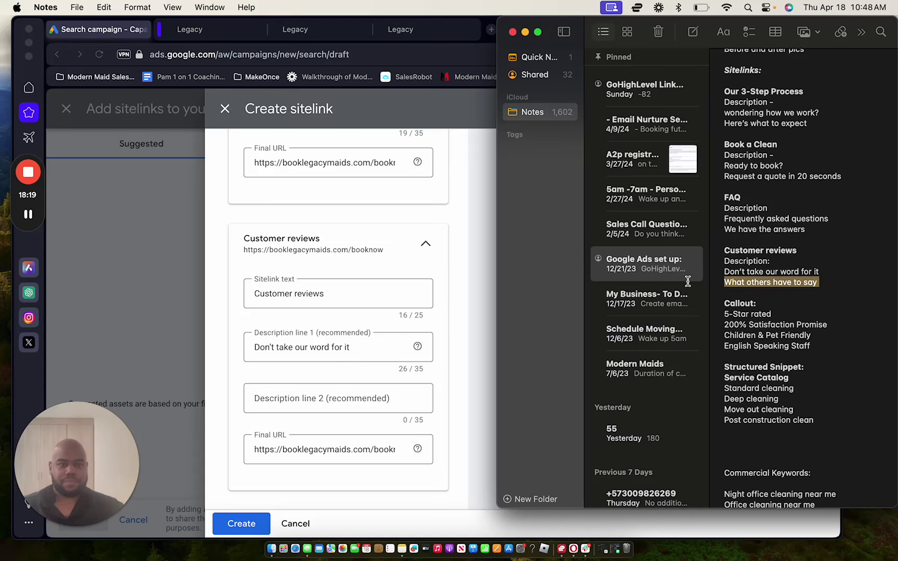
{"action": "key", "text": "super+c"}
{"action": "left_click", "coordinate": [283, 399]}
{"action": "key", "text": "super+v"}
{"action": "scroll", "coordinate": [374, 413], "scroll_direction": "down", "scroll_amount": 2}
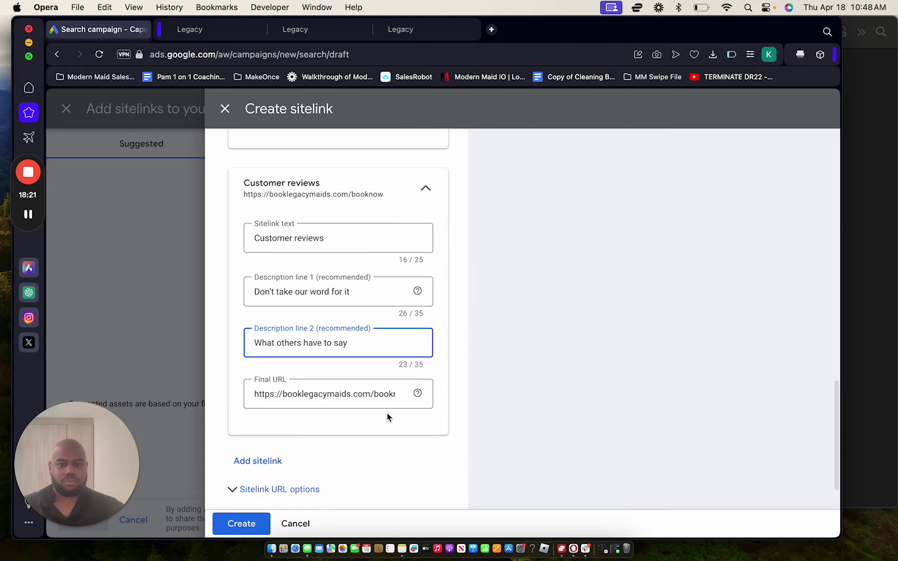
{"action": "left_click", "coordinate": [389, 394]}
{"action": "key", "text": "Right"}
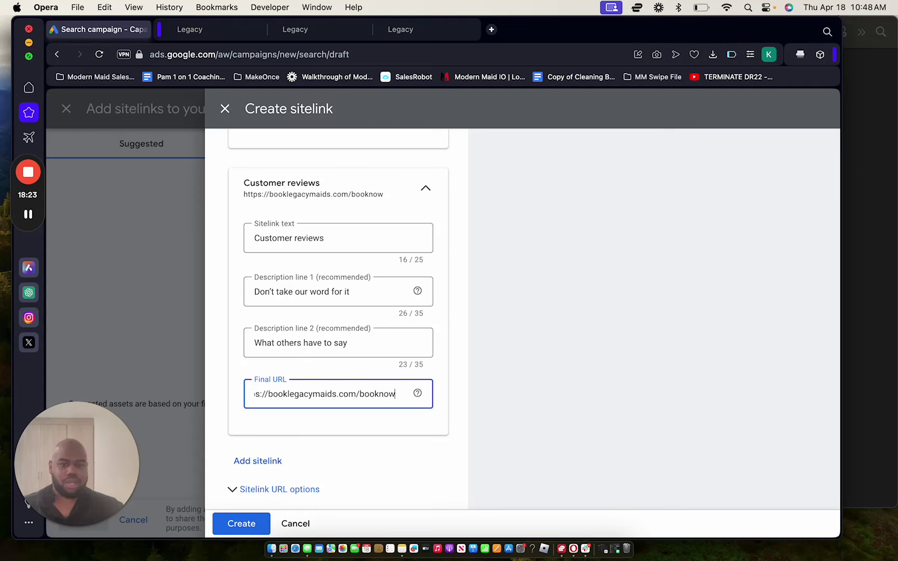
{"action": "left_click", "coordinate": [357, 30]}
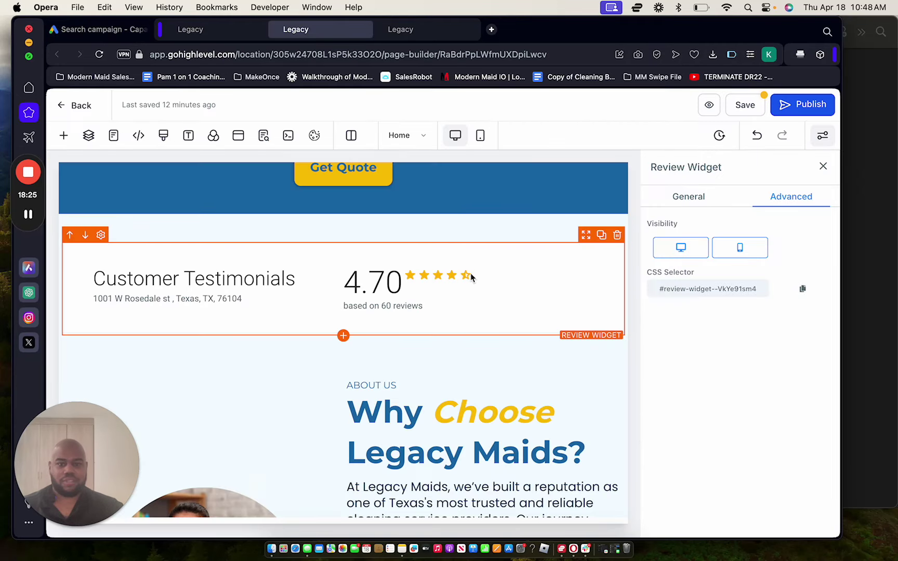
{"action": "left_click", "coordinate": [803, 289]}
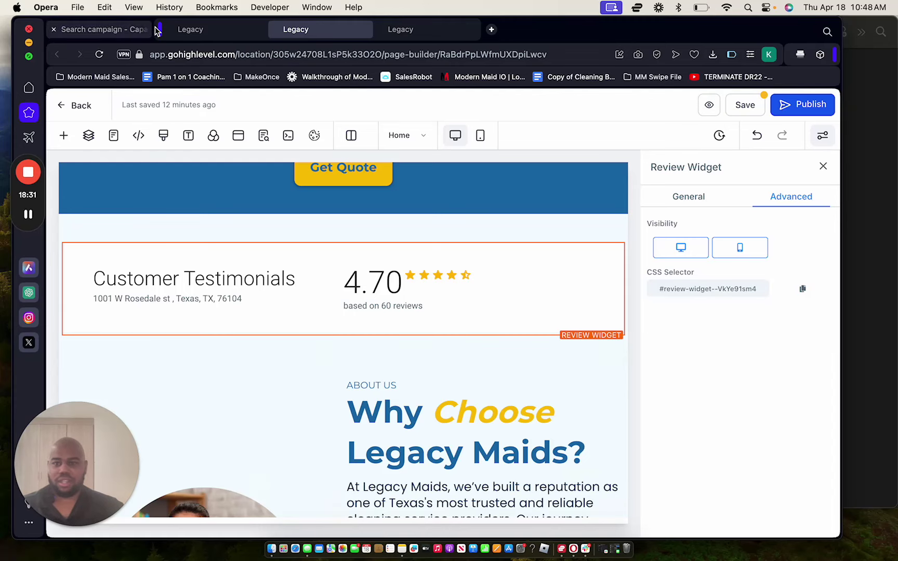
{"action": "left_click", "coordinate": [174, 30]}
{"action": "left_click", "coordinate": [106, 29]}
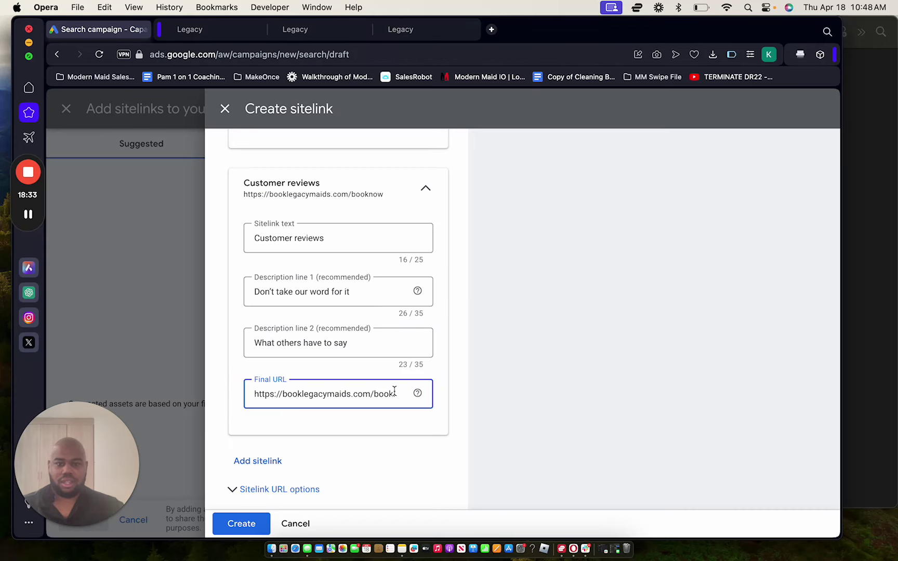
{"action": "key", "text": "super+v"}
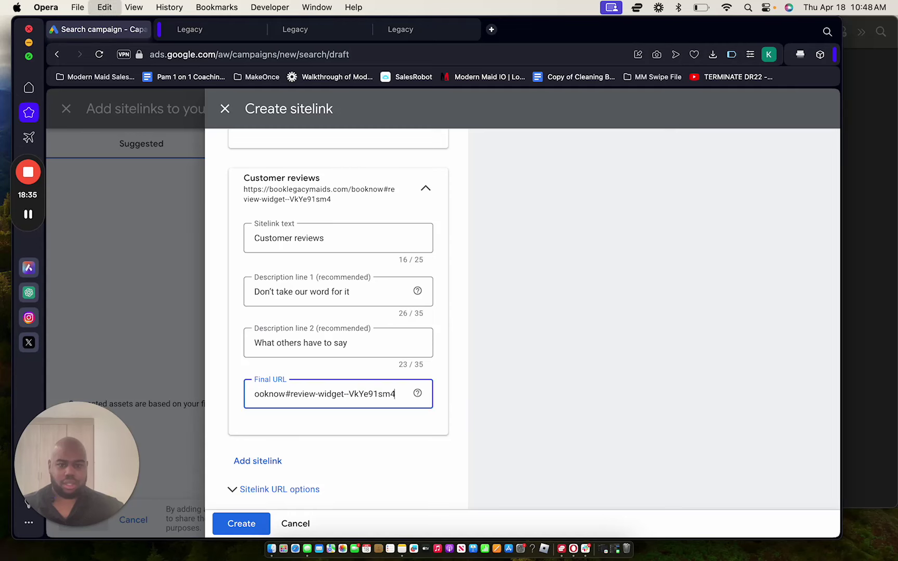
Step: Create the four sitelinks and save them to the campaign
{"action": "scroll", "coordinate": [381, 460], "scroll_direction": "down", "scroll_amount": 1}
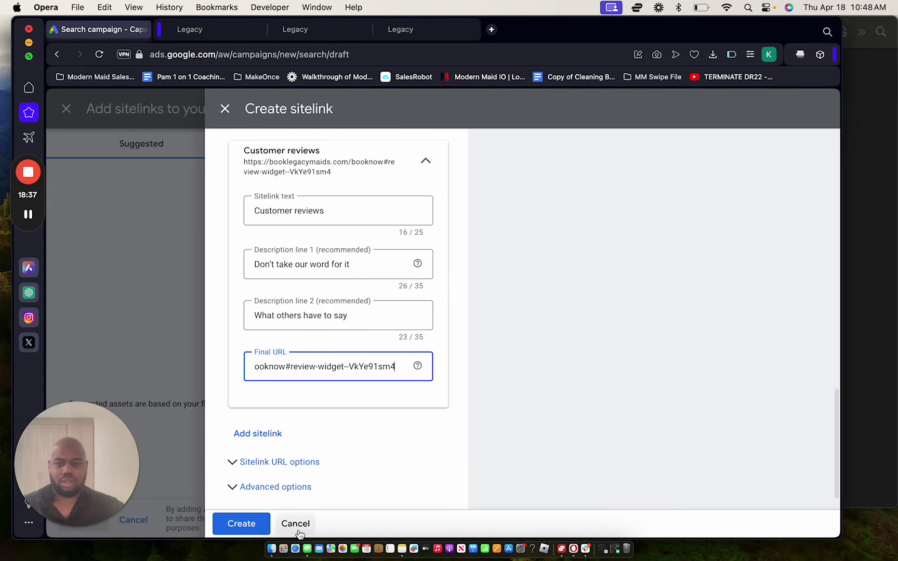
{"action": "left_click", "coordinate": [240, 524]}
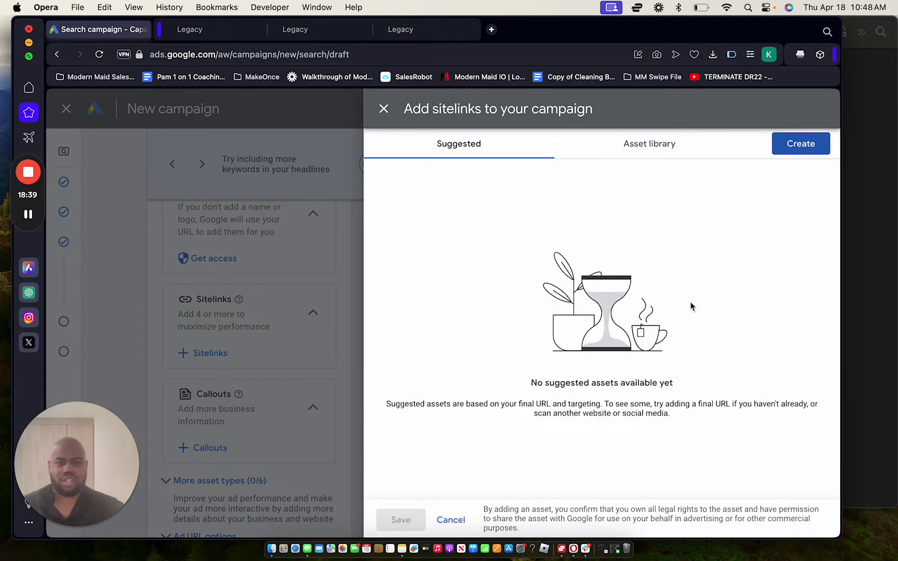
{"action": "left_click", "coordinate": [422, 515]}
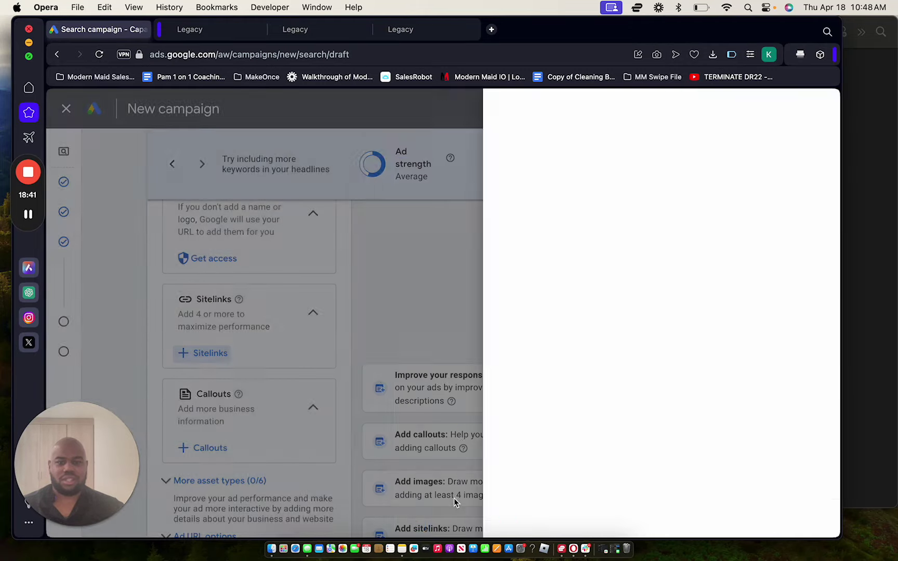
Step: Add all eight existing callout assets to the campaign and apply them
{"action": "scroll", "coordinate": [467, 317], "scroll_direction": "down", "scroll_amount": 2}
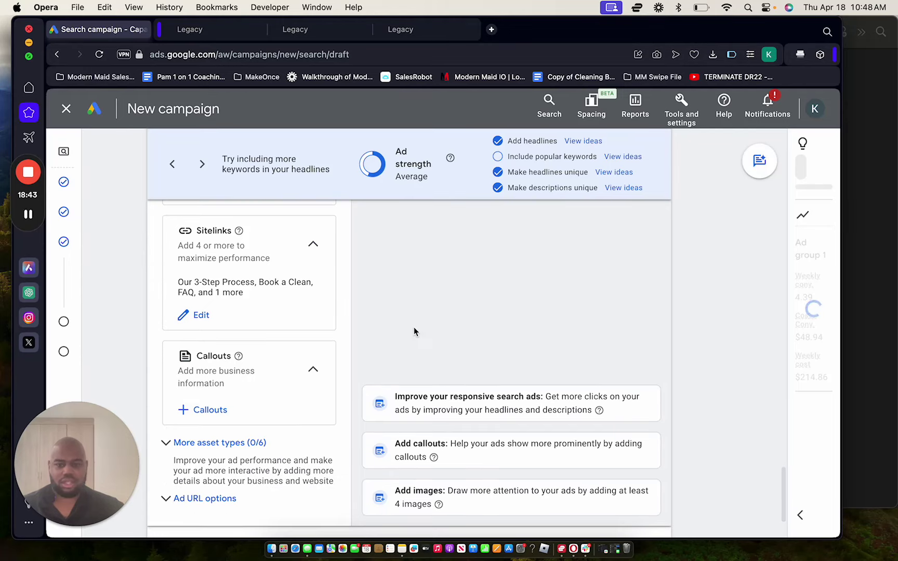
{"action": "left_click", "coordinate": [205, 410]}
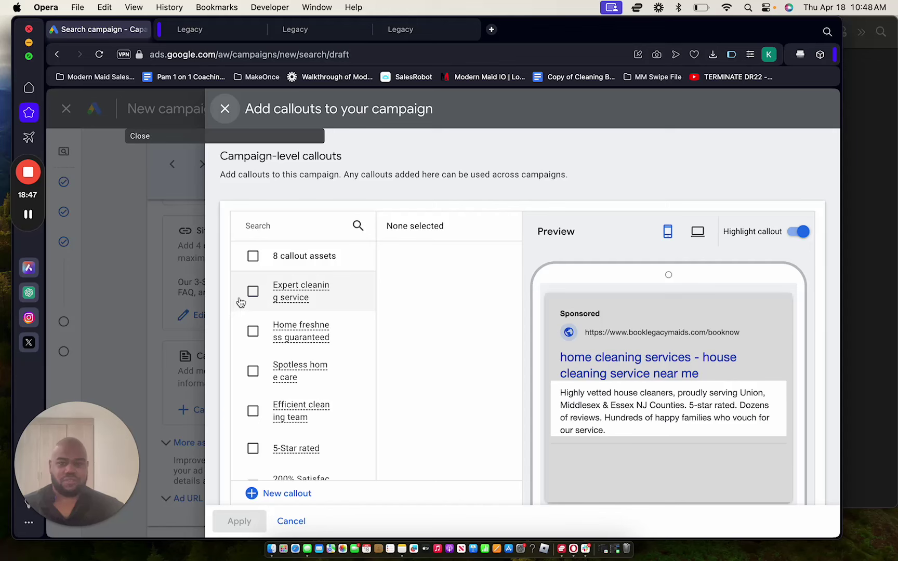
{"action": "left_click", "coordinate": [253, 291]}
{"action": "left_click", "coordinate": [253, 257]}
{"action": "left_click", "coordinate": [253, 257]}
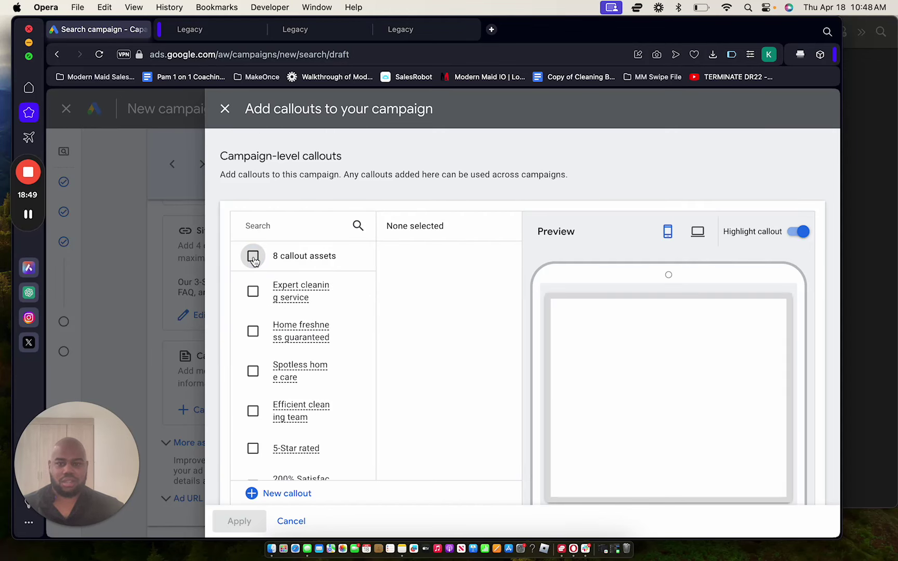
{"action": "left_click", "coordinate": [253, 257]}
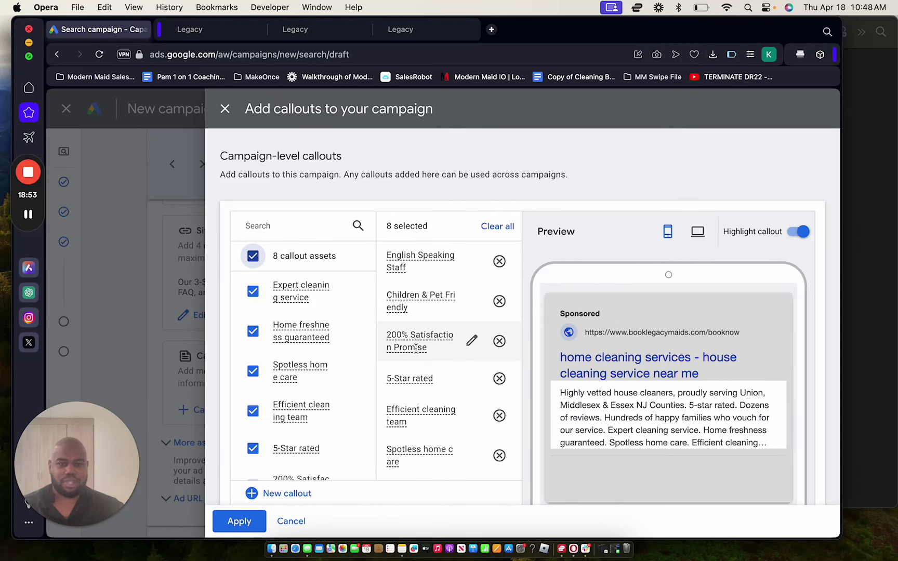
{"action": "scroll", "coordinate": [412, 424], "scroll_direction": "down", "scroll_amount": 3}
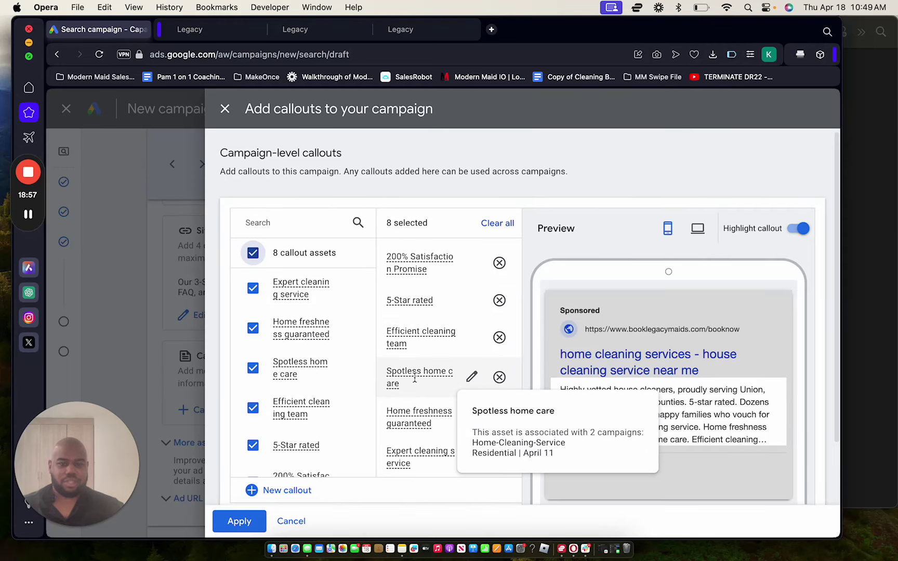
{"action": "scroll", "coordinate": [416, 385], "scroll_direction": "down", "scroll_amount": 1}
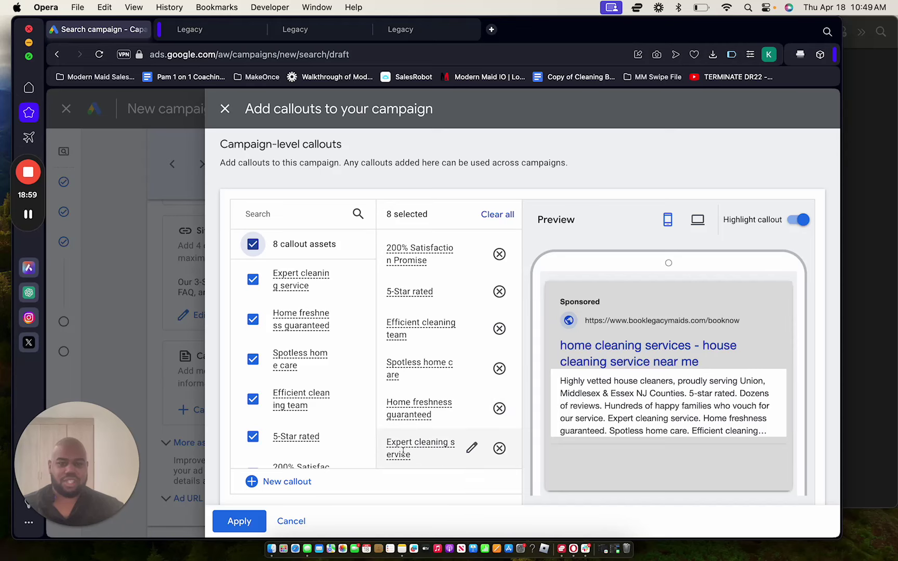
{"action": "left_click", "coordinate": [228, 522]}
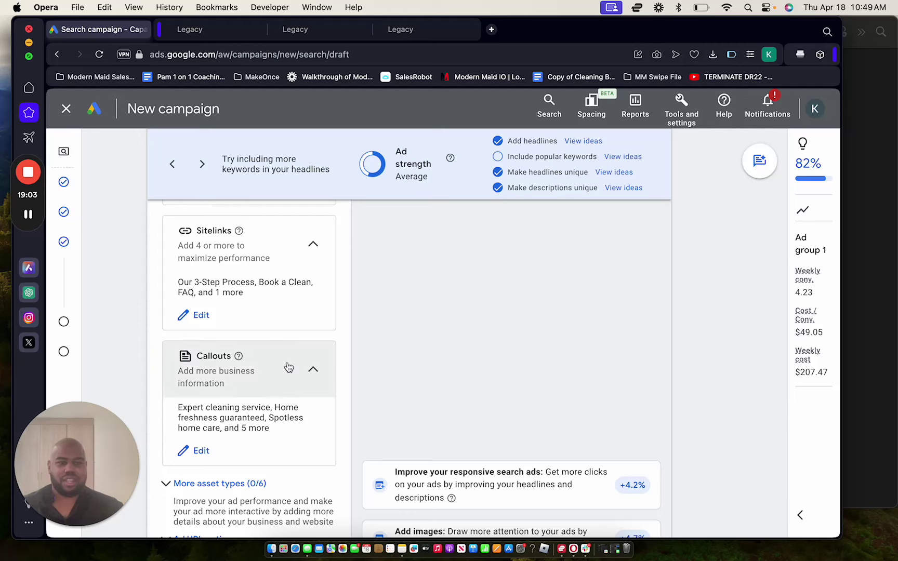
Step: Expand the additional asset types of the ad and open the Structured snippets section
{"action": "scroll", "coordinate": [272, 371], "scroll_direction": "down", "scroll_amount": 5}
{"action": "left_click", "coordinate": [224, 343]}
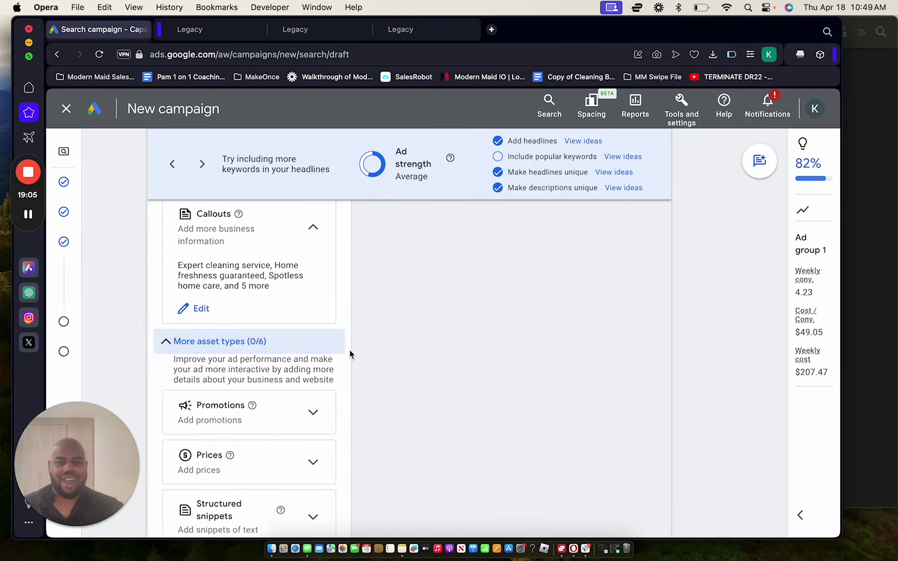
{"action": "scroll", "coordinate": [338, 359], "scroll_direction": "down", "scroll_amount": 5}
{"action": "scroll", "coordinate": [294, 307], "scroll_direction": "up", "scroll_amount": 4}
{"action": "scroll", "coordinate": [245, 297], "scroll_direction": "up", "scroll_amount": 2}
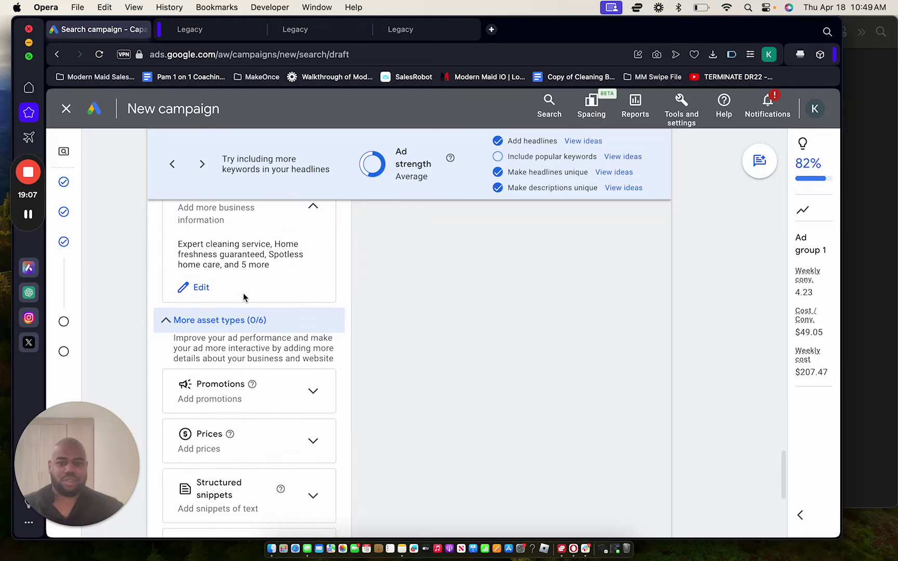
{"action": "scroll", "coordinate": [254, 399], "scroll_direction": "down", "scroll_amount": 4}
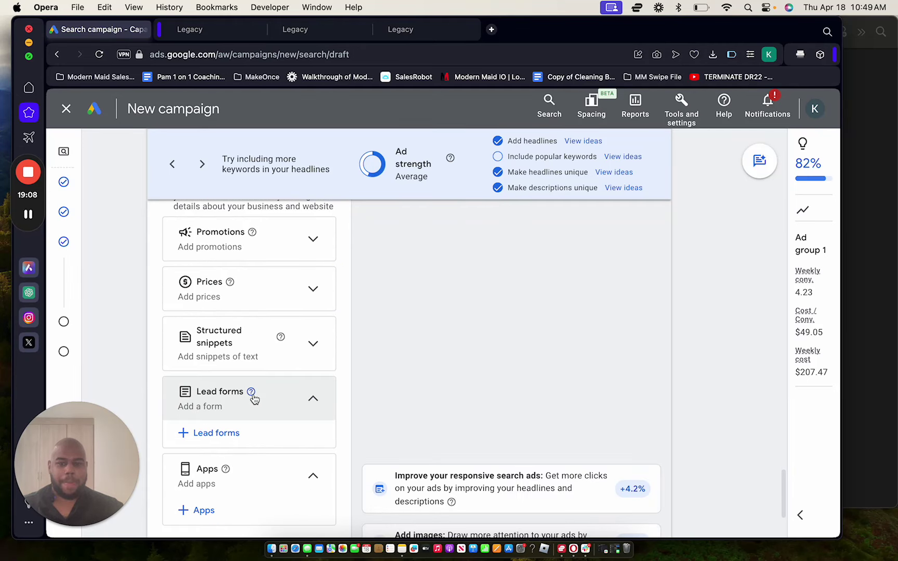
{"action": "left_click", "coordinate": [312, 343]}
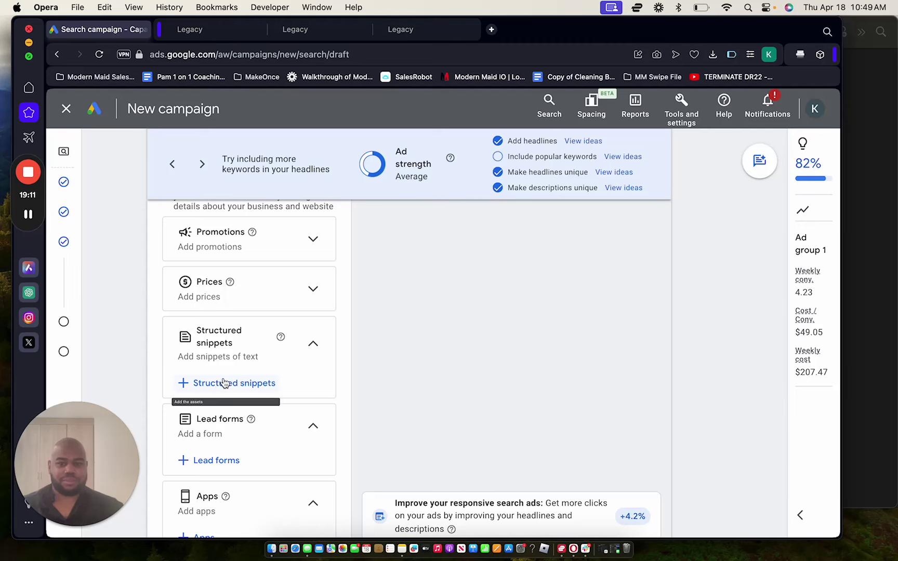
Step: Start a new structured snippet for the campaign and set its header type to Service catalog
{"action": "left_click", "coordinate": [224, 383]}
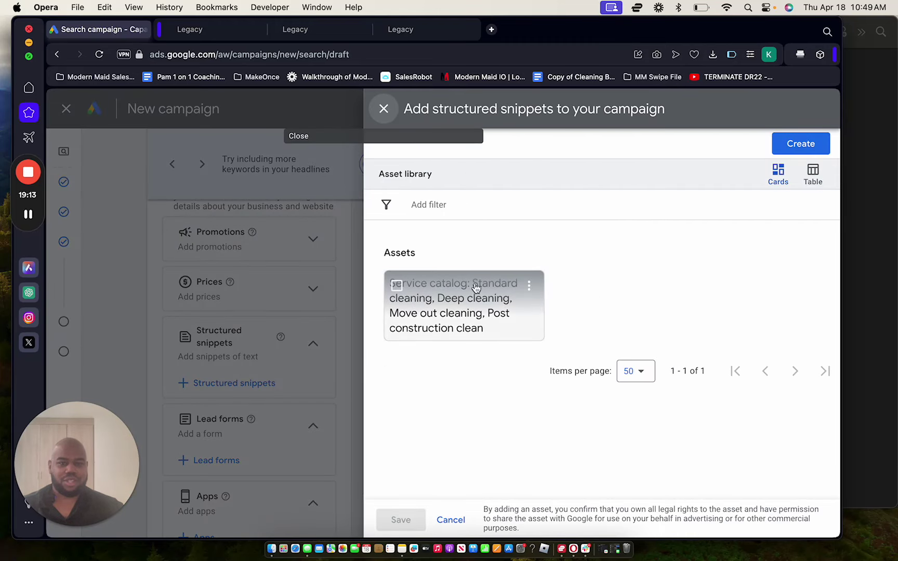
{"action": "left_click", "coordinate": [801, 144]}
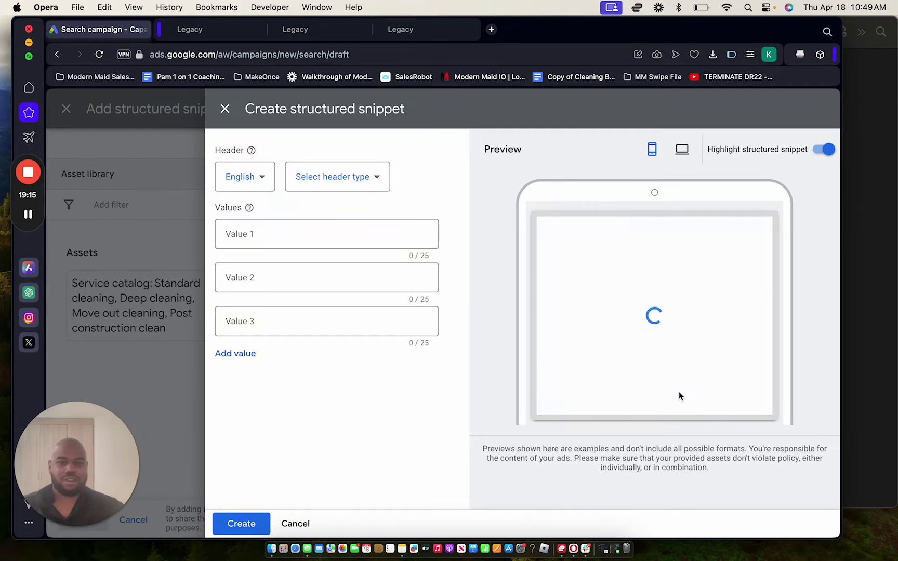
{"action": "left_click", "coordinate": [304, 226]}
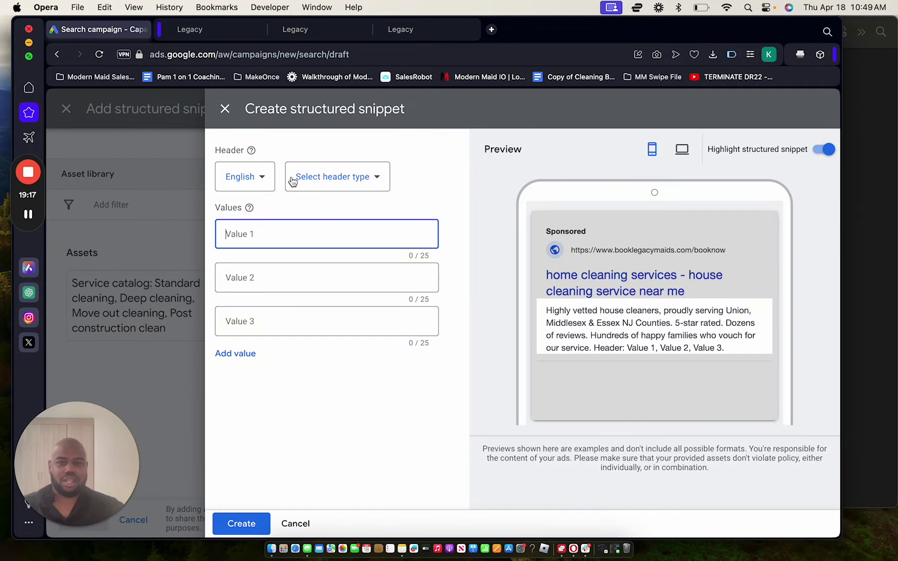
{"action": "left_click", "coordinate": [332, 178]}
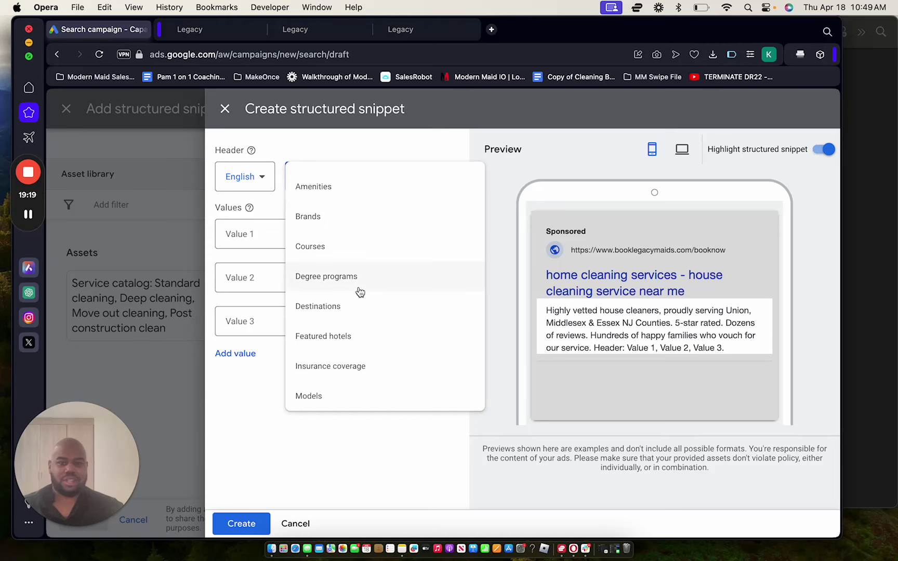
{"action": "scroll", "coordinate": [361, 300], "scroll_direction": "down", "scroll_amount": 3}
{"action": "left_click", "coordinate": [336, 331]}
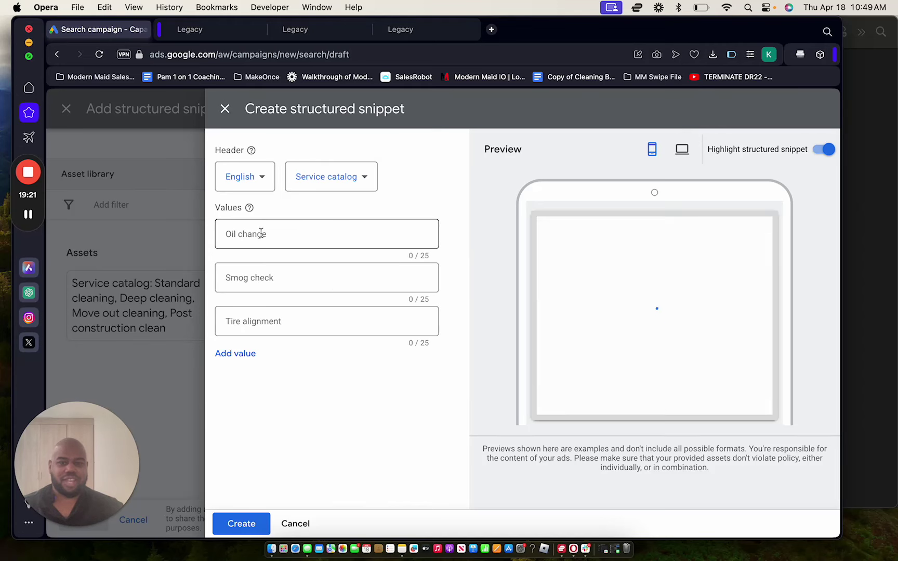
Step: Copy "Standard cleaning" from the Google Ads set up note into the first value of the structured snippet
{"action": "left_click", "coordinate": [861, 211]}
{"action": "scroll", "coordinate": [743, 370], "scroll_direction": "down", "scroll_amount": 2}
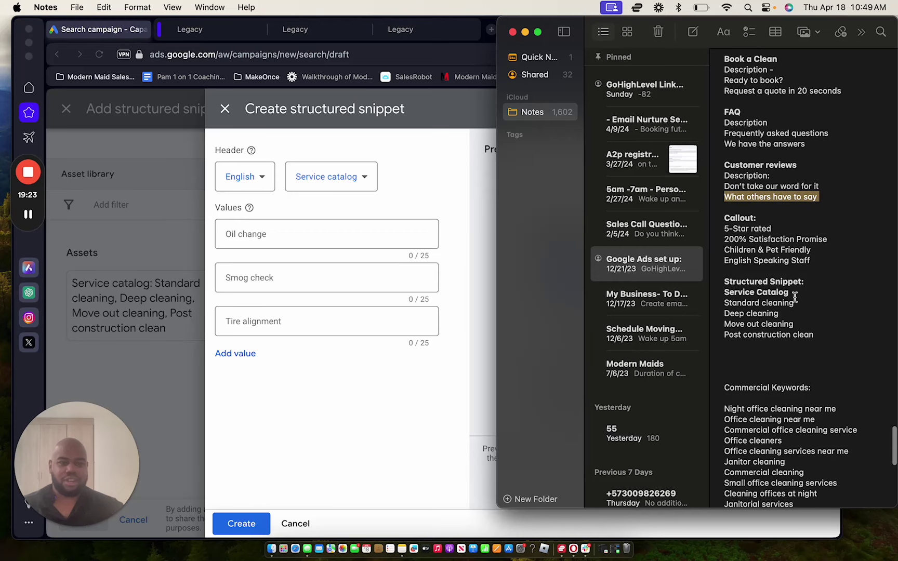
{"action": "left_click_drag", "start_coordinate": [795, 302], "coordinate": [686, 310]}
{"action": "key", "text": "super+c"}
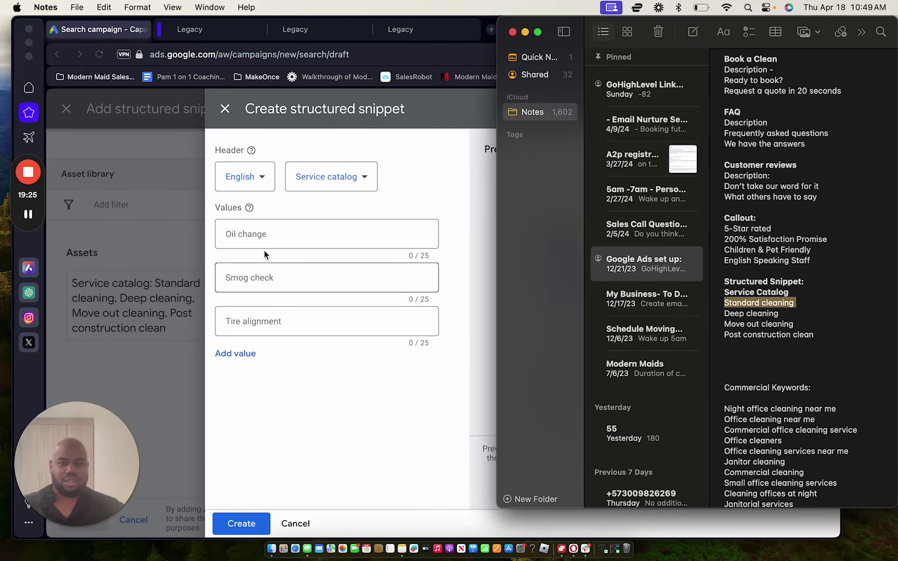
{"action": "left_click", "coordinate": [270, 245]}
{"action": "key", "text": "super+v"}
Step: Copy "Deep cleaning" from the note into the second value of the structured snippet
{"action": "left_click", "coordinate": [863, 312]}
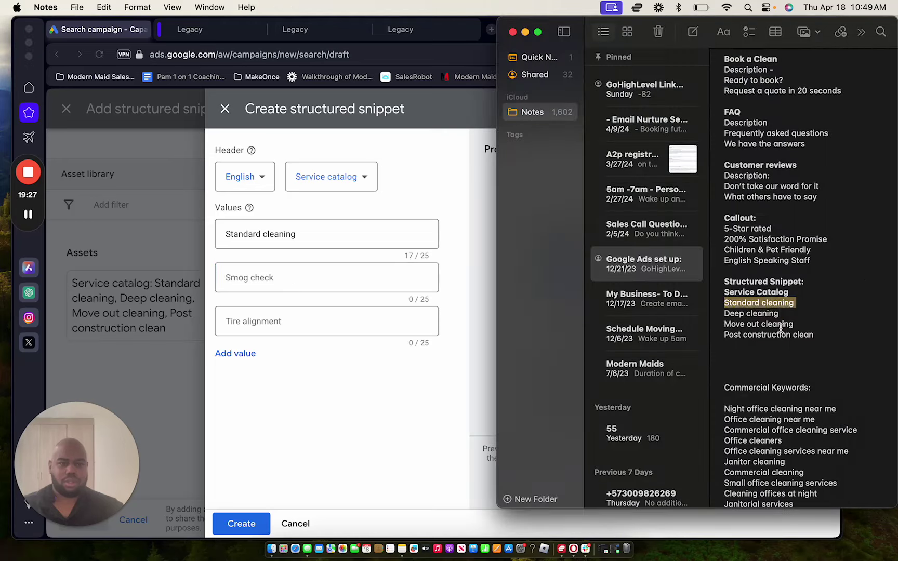
{"action": "left_click_drag", "start_coordinate": [781, 313], "coordinate": [713, 318]}
{"action": "key", "text": "super+c"}
{"action": "left_click", "coordinate": [277, 280]}
{"action": "key", "text": "super+v"}
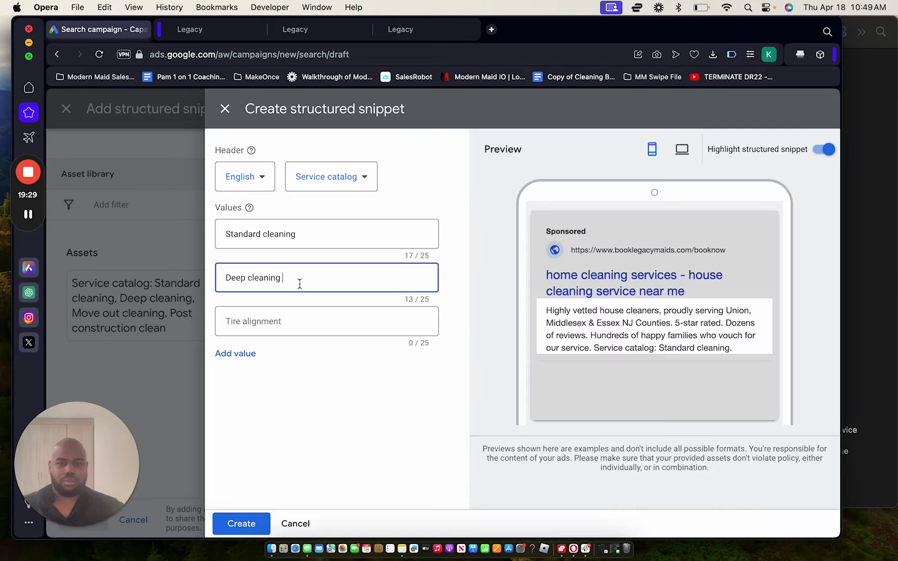
Step: Copy "Move out cleaning" from the note into the third value of the structured snippet
{"action": "left_click", "coordinate": [302, 317]}
{"action": "left_click", "coordinate": [862, 293]}
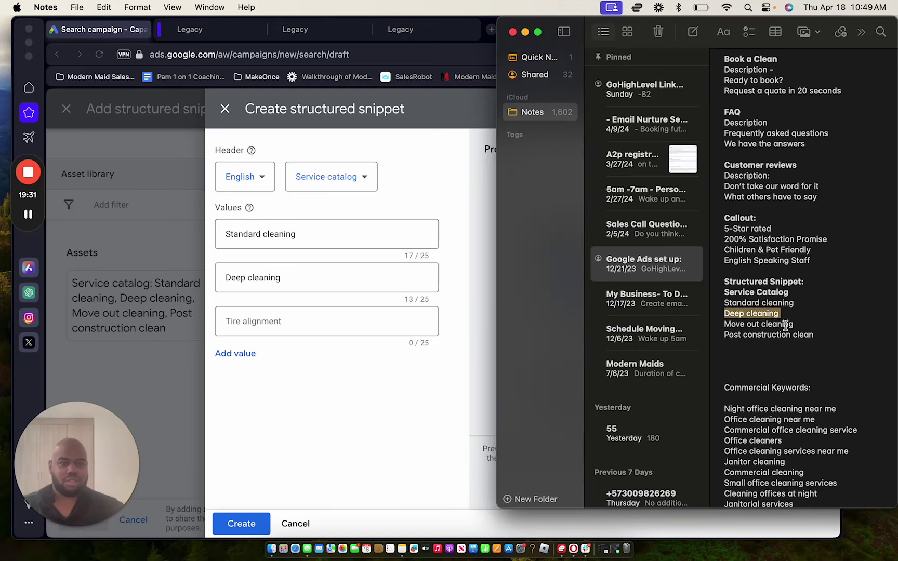
{"action": "left_click_drag", "start_coordinate": [798, 324], "coordinate": [724, 325]}
{"action": "key", "text": "super+c"}
{"action": "left_click", "coordinate": [303, 316]}
{"action": "key", "text": "super+v"}
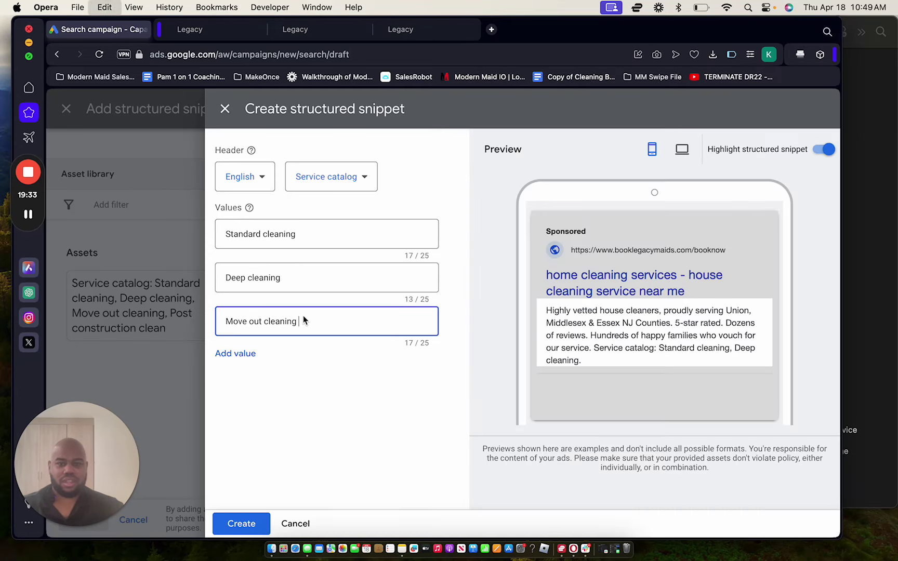
Step: Add a fourth value to the structured snippet and fill it with "Post construction clean" copied from the note
{"action": "left_click", "coordinate": [225, 355]}
{"action": "left_click", "coordinate": [876, 296]}
{"action": "left_click_drag", "start_coordinate": [815, 335], "coordinate": [717, 339]}
{"action": "key", "text": "super+c"}
{"action": "left_click", "coordinate": [251, 372]}
{"action": "key", "text": "super+v"}
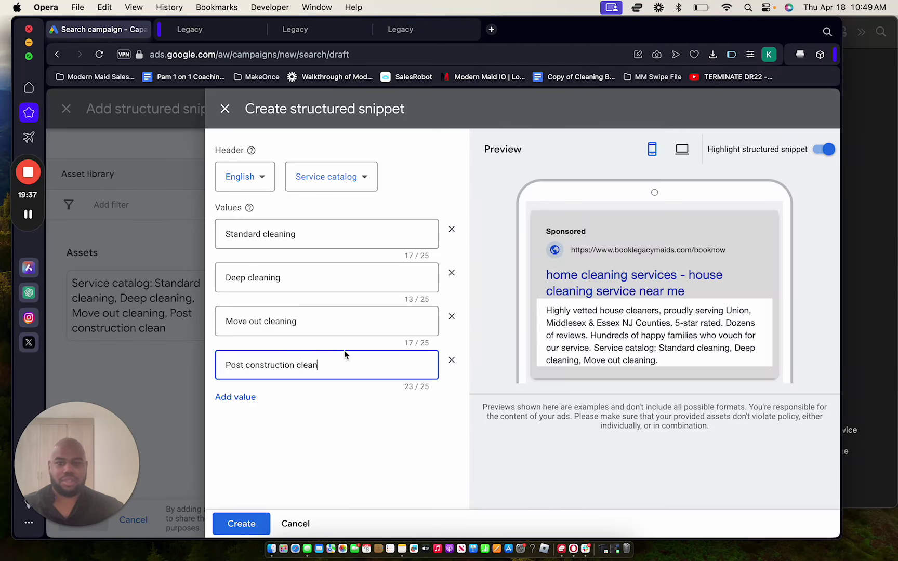
Step: Create the Service catalog snippet and save the selected structured snippet to the campaign
{"action": "left_click", "coordinate": [332, 453]}
{"action": "left_click", "coordinate": [241, 523]}
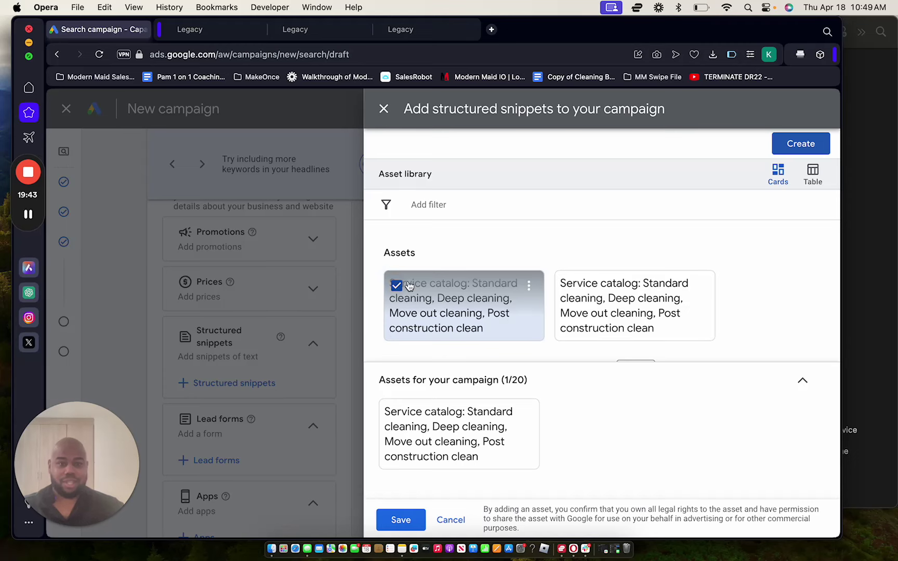
{"action": "left_click", "coordinate": [401, 520]}
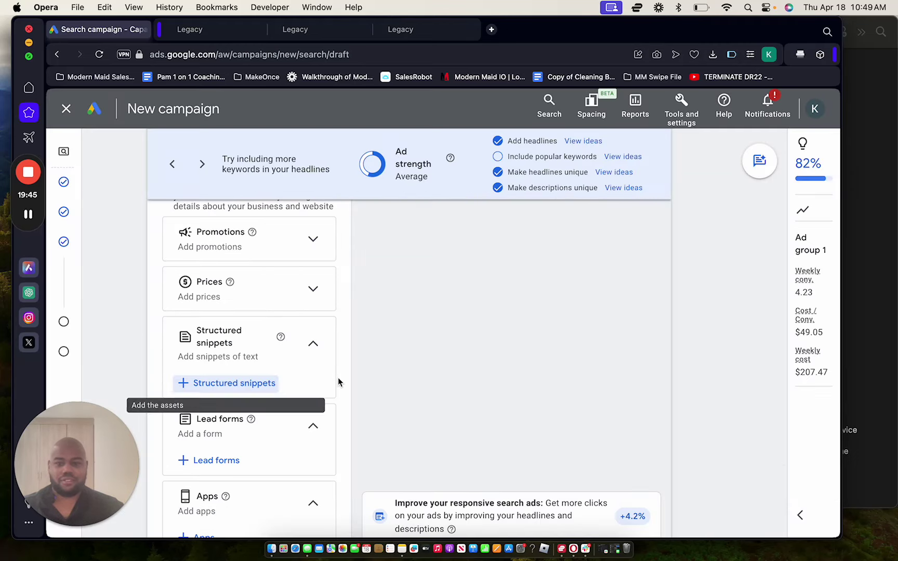
Step: Expand the ad's URL options, leave them empty and finish the ad
{"action": "scroll", "coordinate": [336, 379], "scroll_direction": "down", "scroll_amount": 2}
{"action": "scroll", "coordinate": [334, 382], "scroll_direction": "down", "scroll_amount": 2}
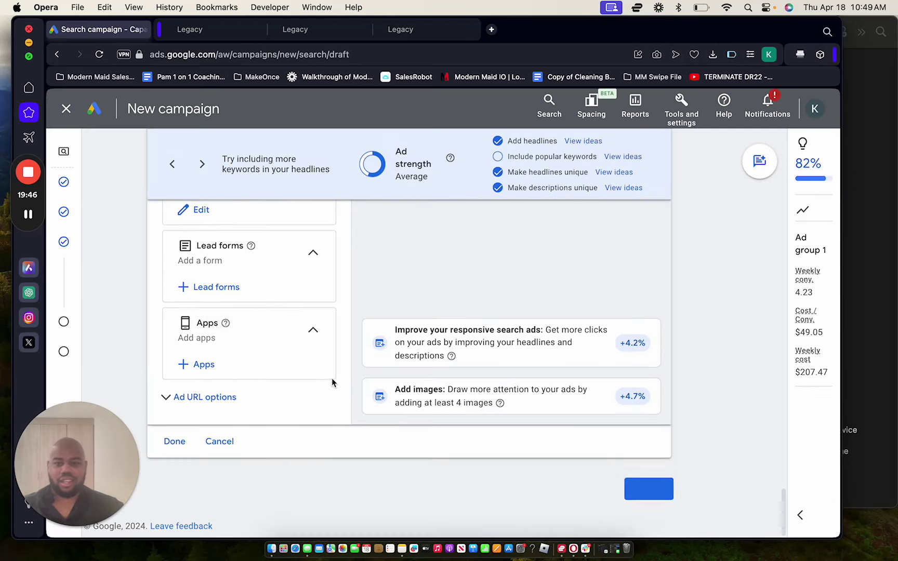
{"action": "left_click", "coordinate": [182, 397]}
{"action": "scroll", "coordinate": [267, 403], "scroll_direction": "down", "scroll_amount": 5}
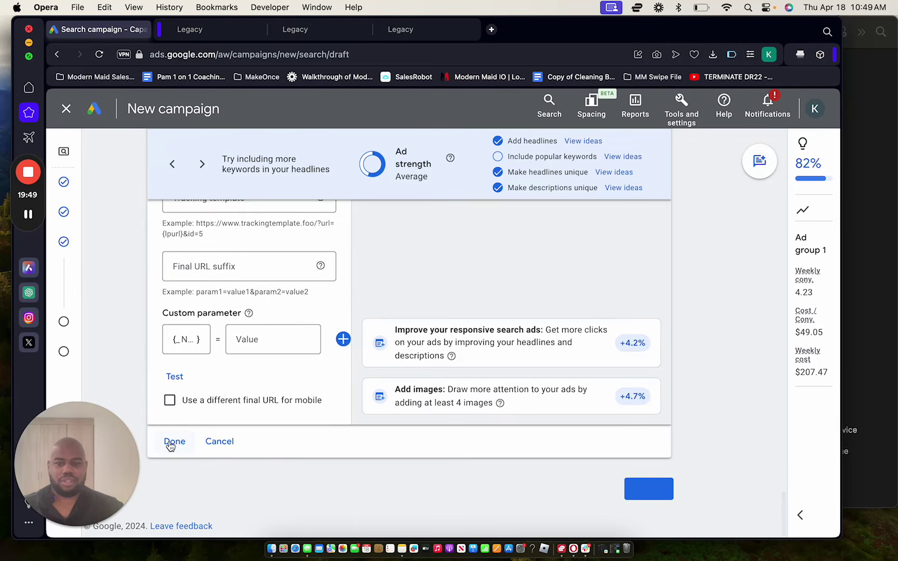
{"action": "left_click", "coordinate": [171, 442]}
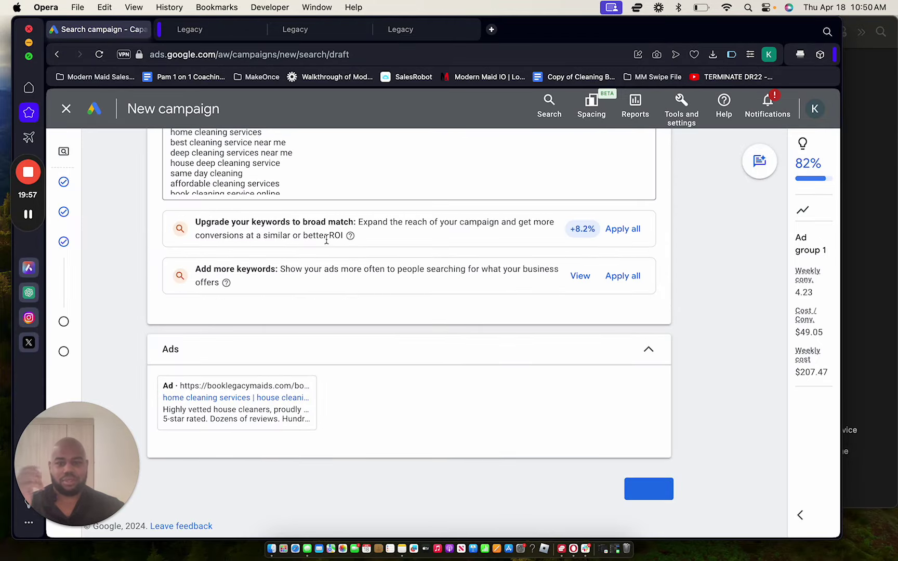
Step: Look over the ad group's keywords and ad, and continue to the campaign budget page
{"action": "scroll", "coordinate": [406, 377], "scroll_direction": "down", "scroll_amount": 3}
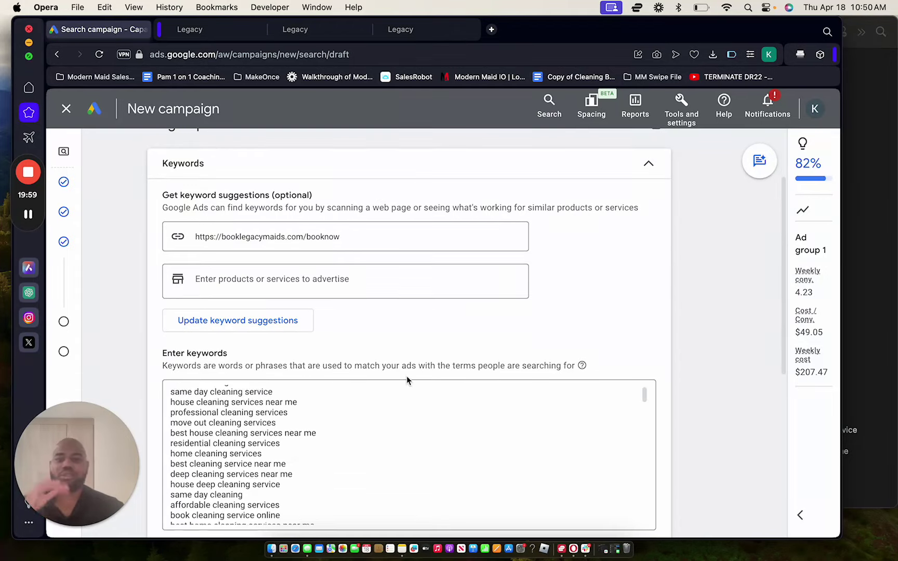
{"action": "scroll", "coordinate": [681, 283], "scroll_direction": "down", "scroll_amount": 5}
{"action": "scroll", "coordinate": [717, 288], "scroll_direction": "down", "scroll_amount": 3}
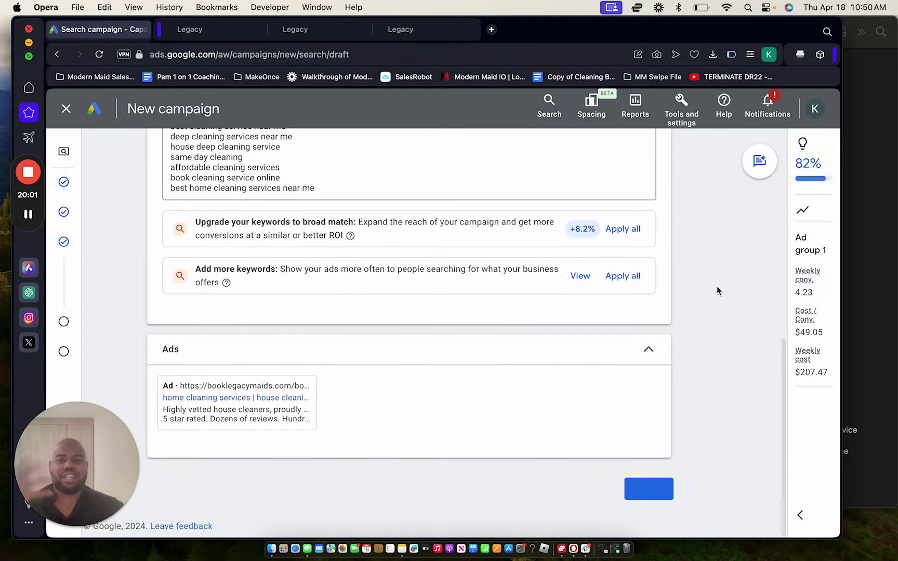
{"action": "left_click", "coordinate": [645, 488]}
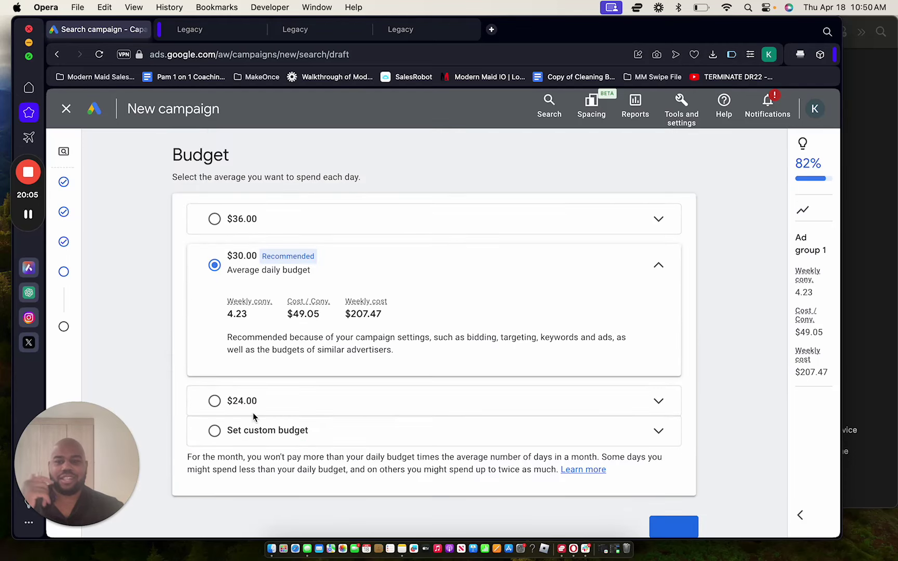
Step: Set a custom average daily budget of $35 for the campaign and cancel the identity confirmation dialog
{"action": "left_click", "coordinate": [232, 429]}
{"action": "left_click", "coordinate": [290, 370]}
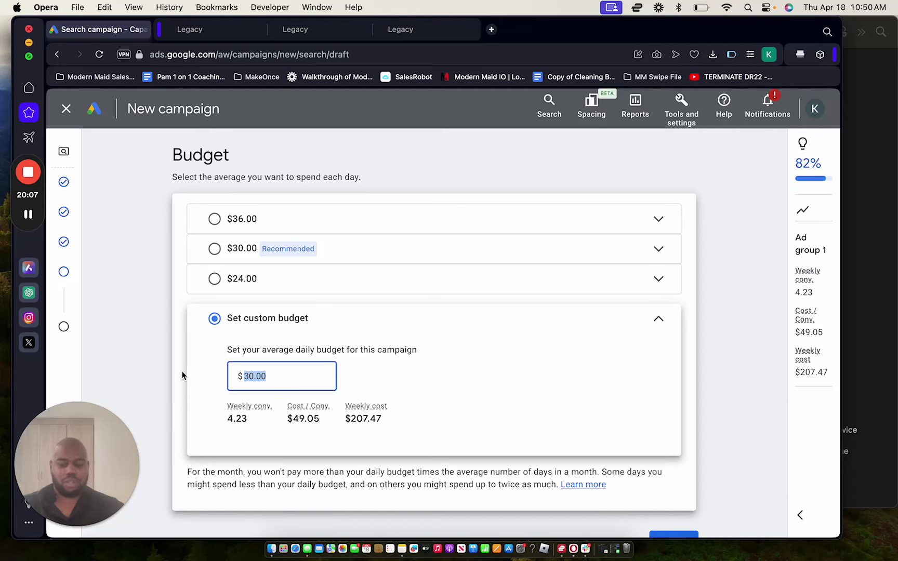
{"action": "type", "text": "35"}
{"action": "left_click", "coordinate": [515, 376]}
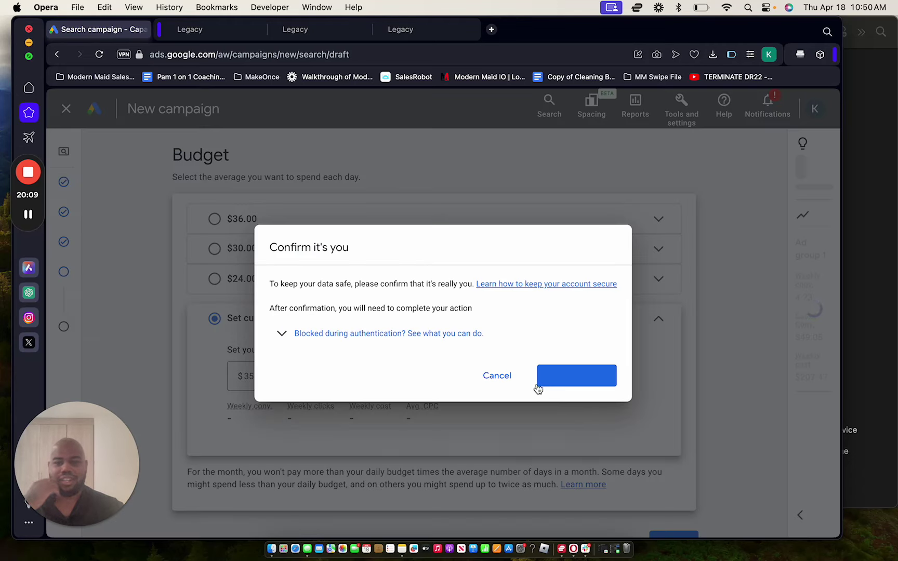
{"action": "left_click", "coordinate": [491, 375]}
{"action": "scroll", "coordinate": [487, 379], "scroll_direction": "down", "scroll_amount": 1}
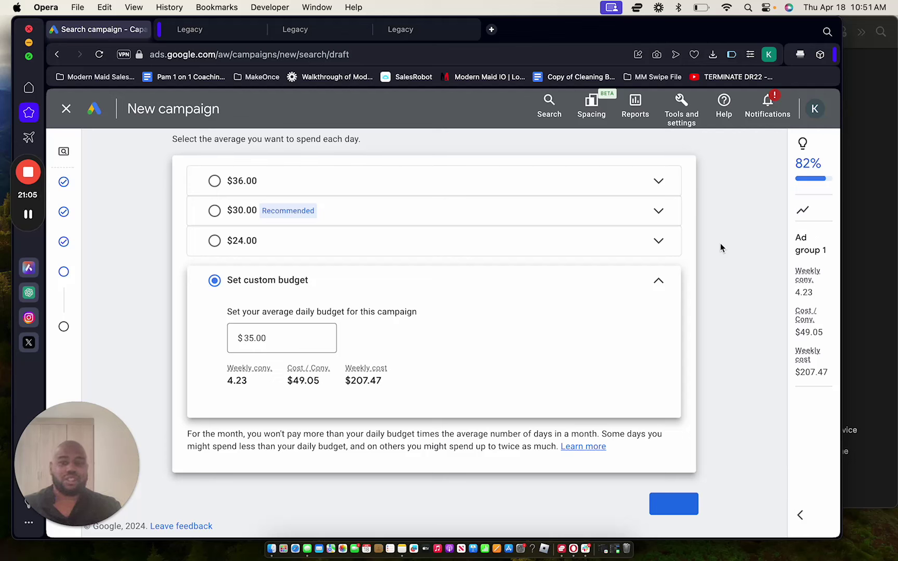
Step: Switch to the GoHighLevel funnel tabs and open the live booknow page from the funnel's Home step
{"action": "left_click", "coordinate": [319, 29]}
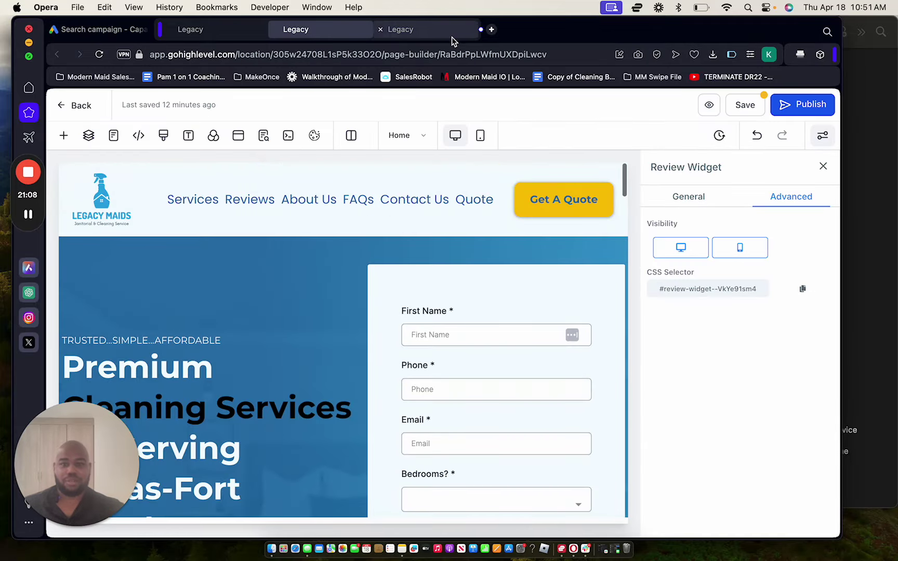
{"action": "left_click", "coordinate": [451, 31]}
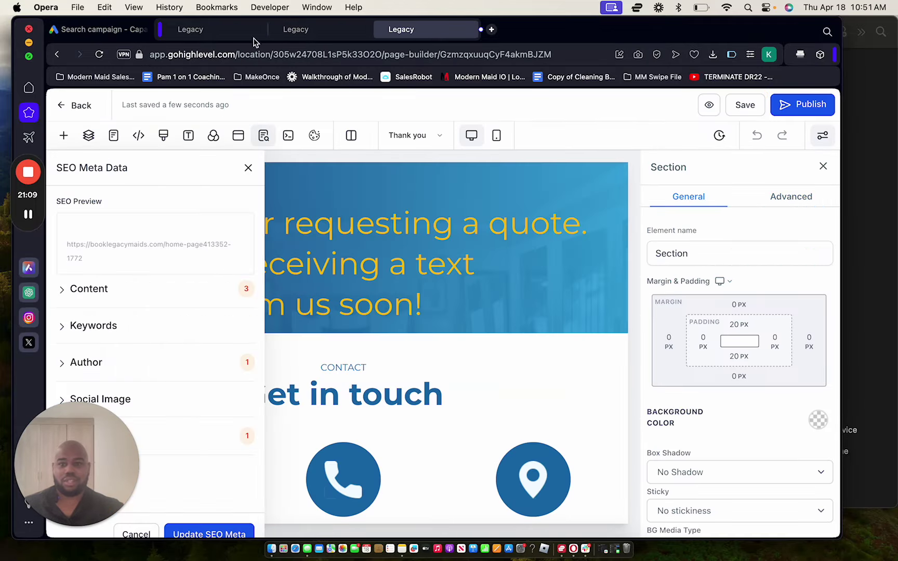
{"action": "left_click", "coordinate": [190, 29]}
{"action": "left_click", "coordinate": [793, 283]}
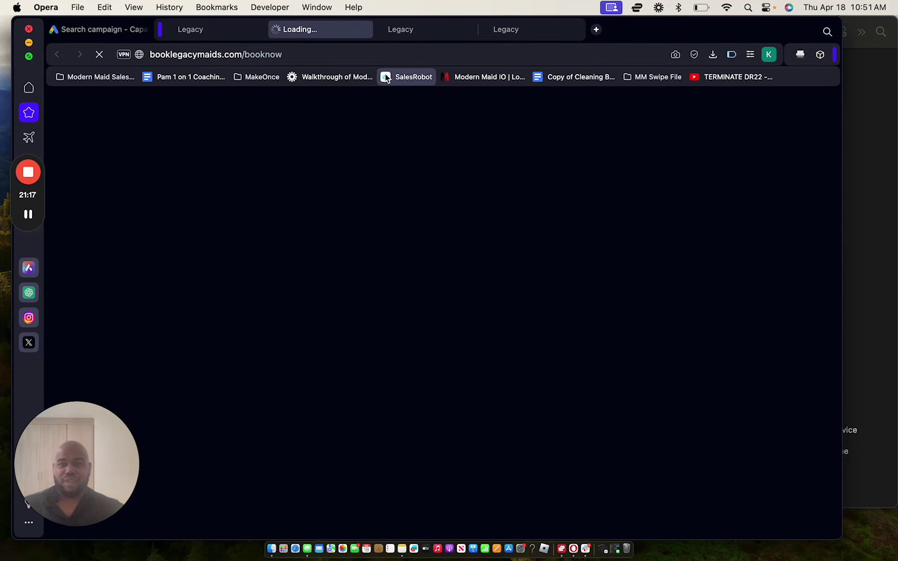
Step: Look through the Home page in the page builder and the funnel overview, and return to the campaign draft
{"action": "left_click", "coordinate": [232, 29]}
{"action": "left_click", "coordinate": [388, 33]}
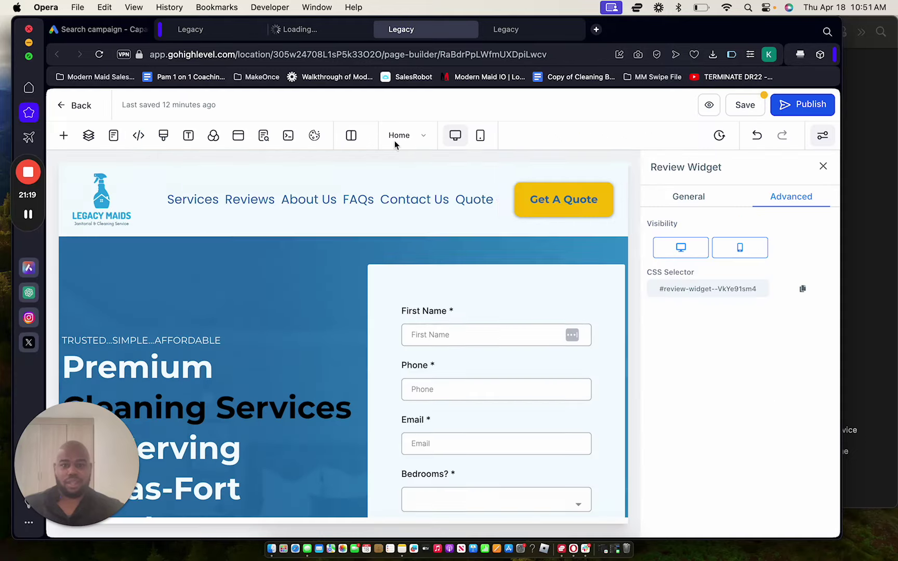
{"action": "scroll", "coordinate": [424, 238], "scroll_direction": "down", "scroll_amount": 15}
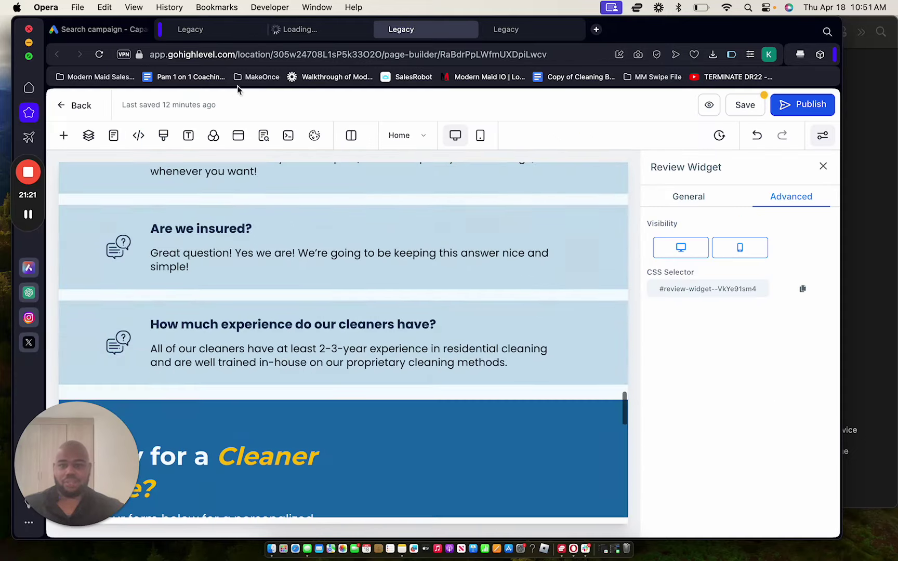
{"action": "left_click", "coordinate": [223, 31]}
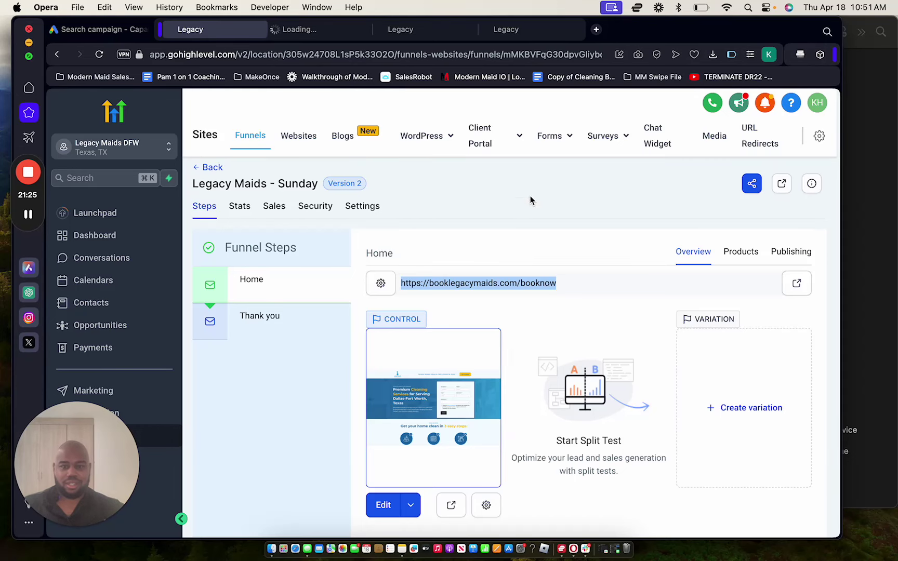
{"action": "left_click", "coordinate": [131, 30]}
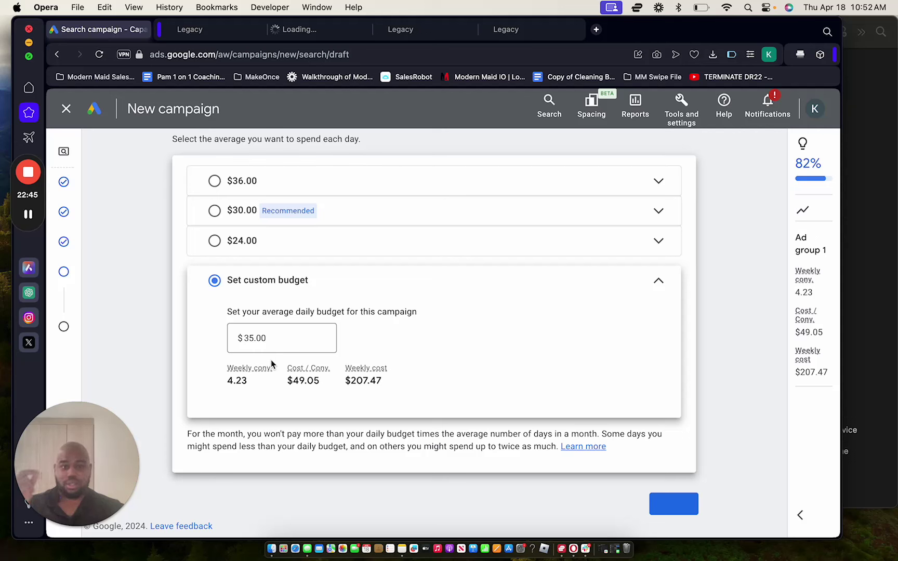
{"action": "mouse_move", "coordinate": [32, 187]}
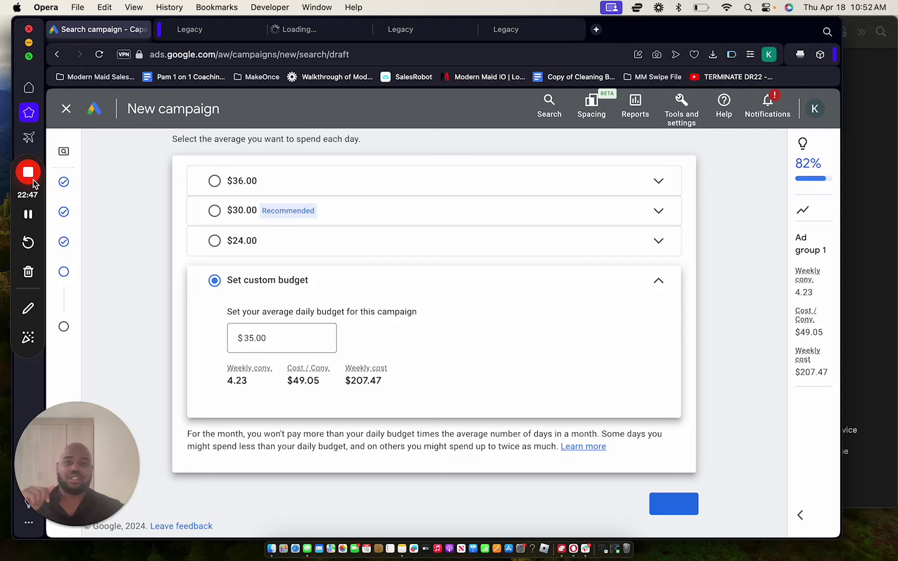